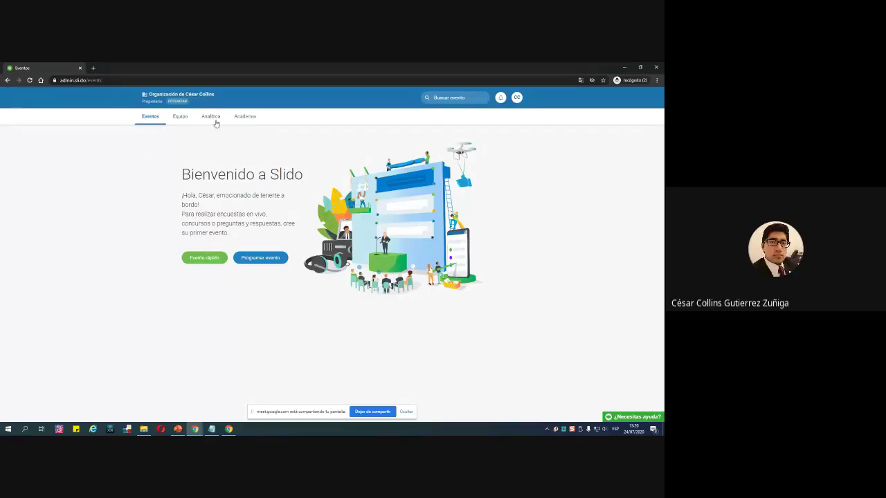
Review the organization's Team, Analytics and Academy pages.
left_click(244, 118)
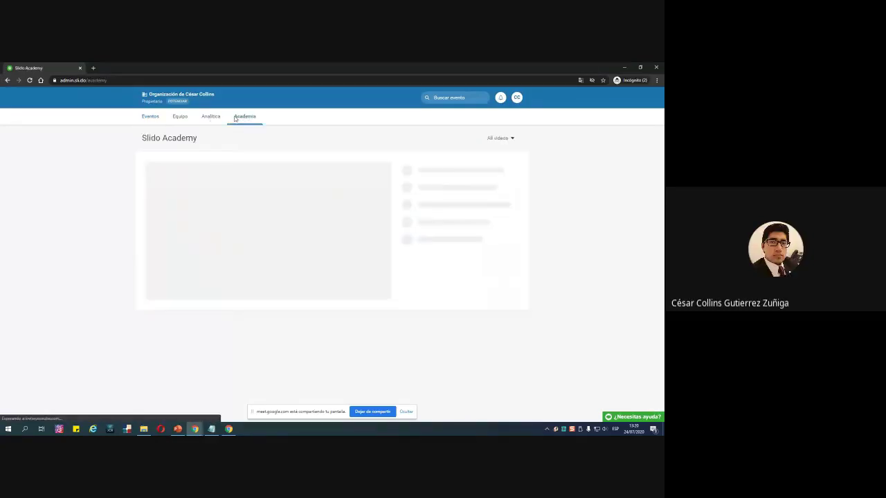
left_click(178, 118)
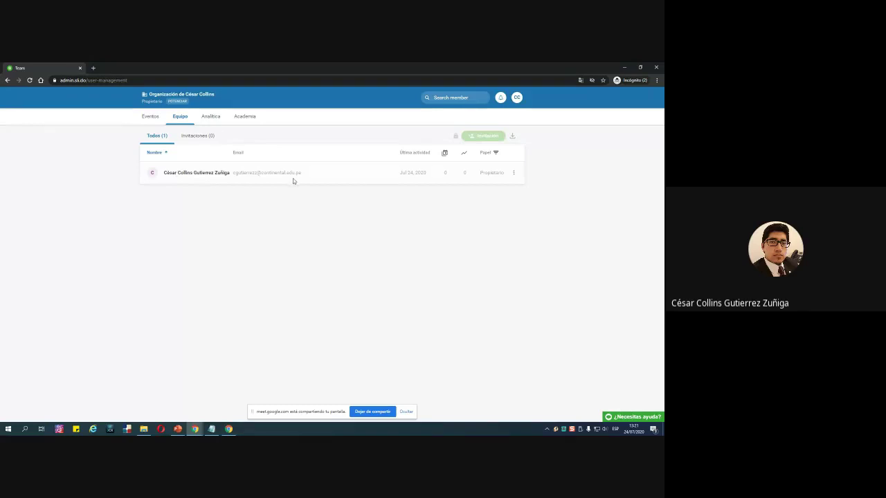
left_click(211, 117)
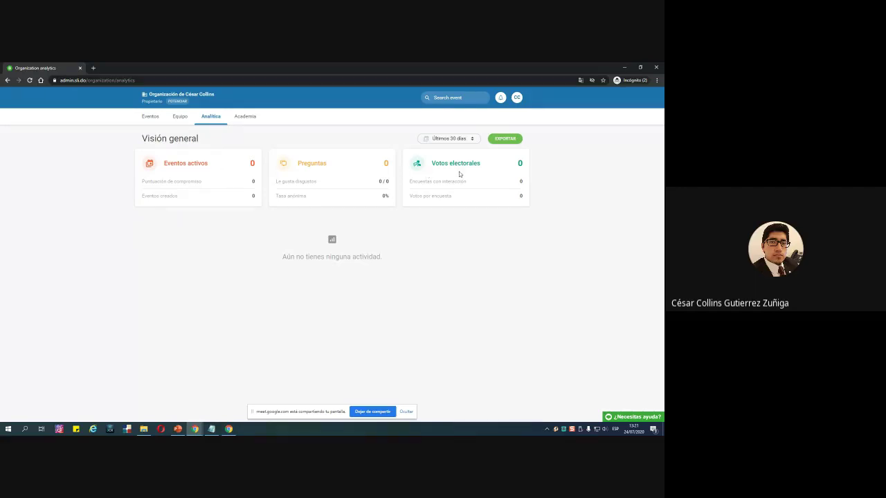
left_click(243, 119)
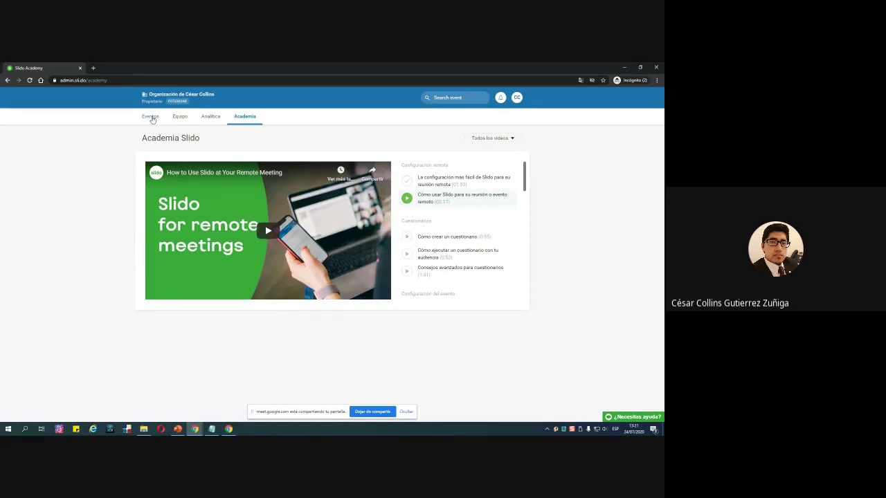
key("ctrl+plus")
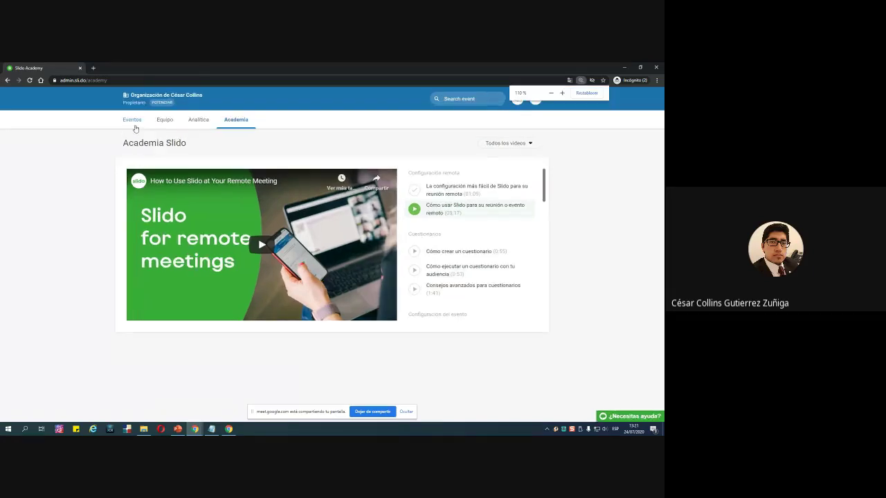
key("ctrl+plus")
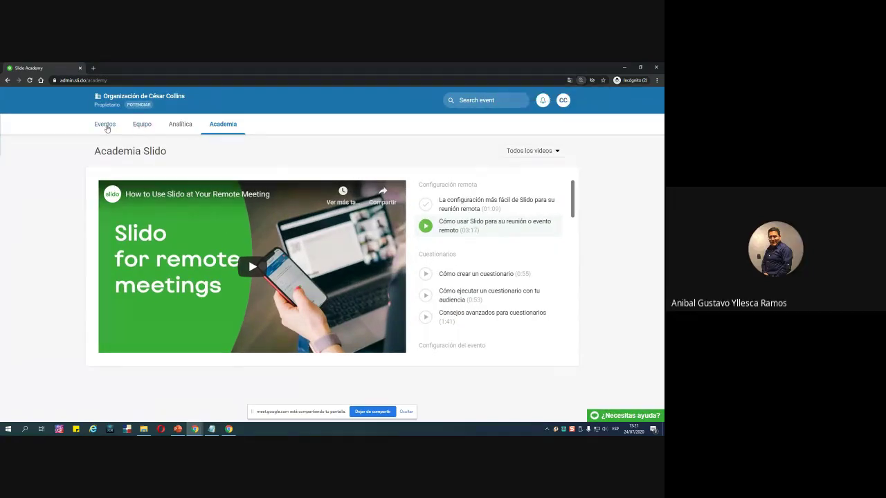
key("ctrl+plus")
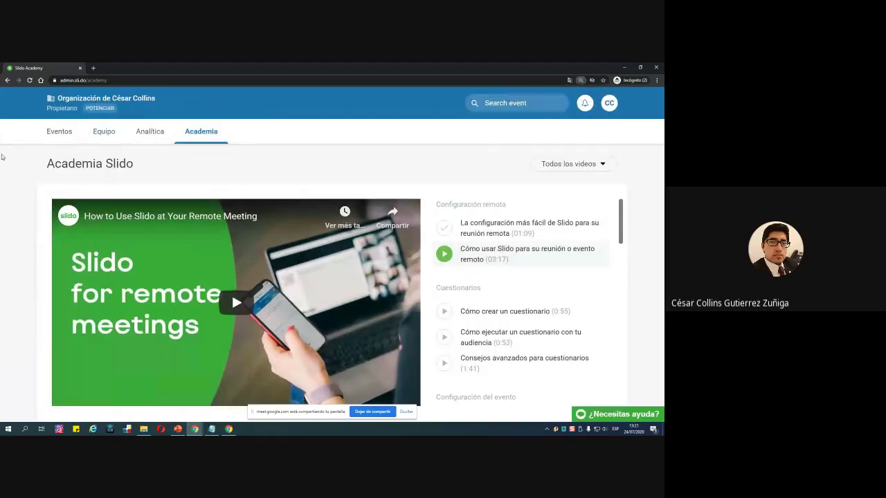
Schedule an event named "Taller Slido" with July 24, 2020 as its end date, keeping the suggested event code.
left_click(65, 136)
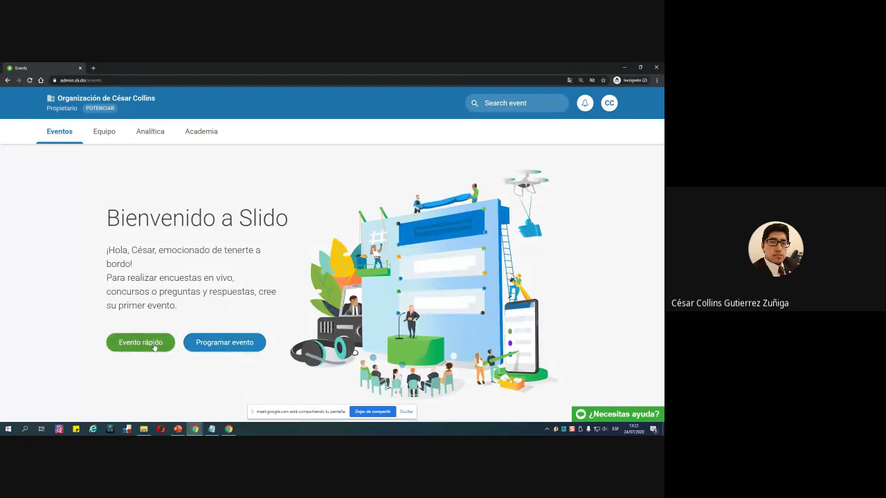
left_click(224, 348)
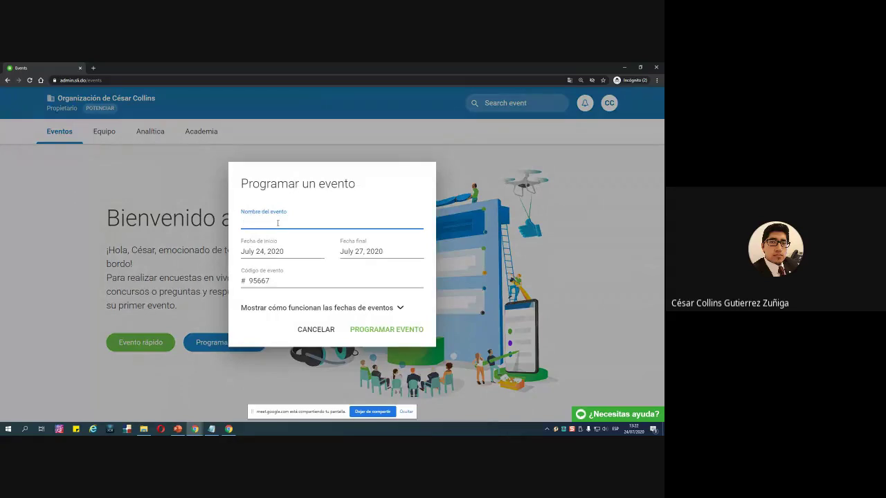
type("Taller Slido")
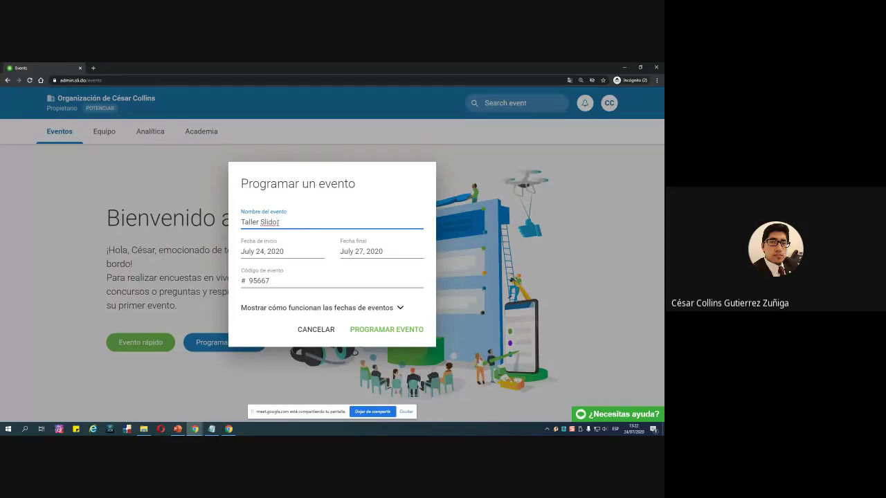
left_click(361, 255)
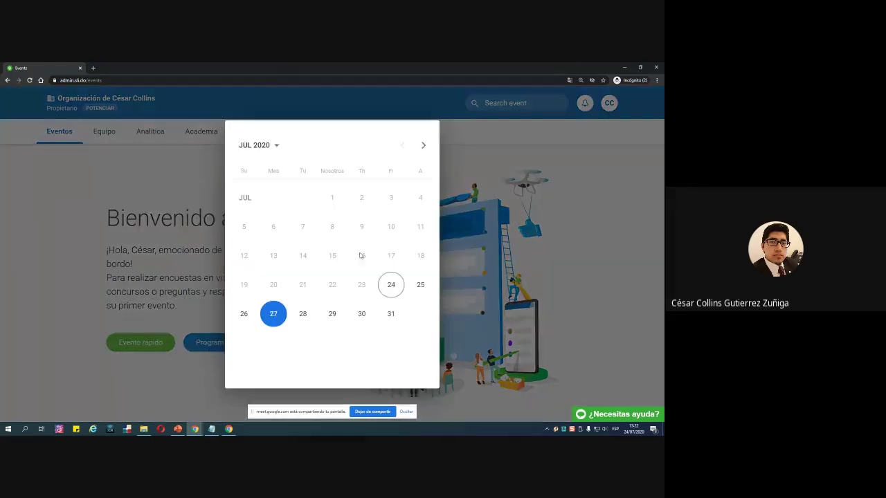
left_click(390, 285)
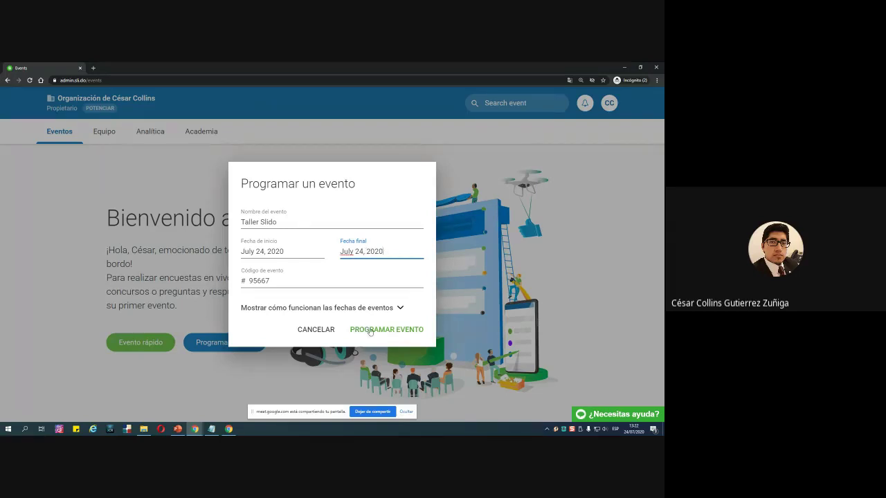
left_click_drag(273, 280, 246, 284)
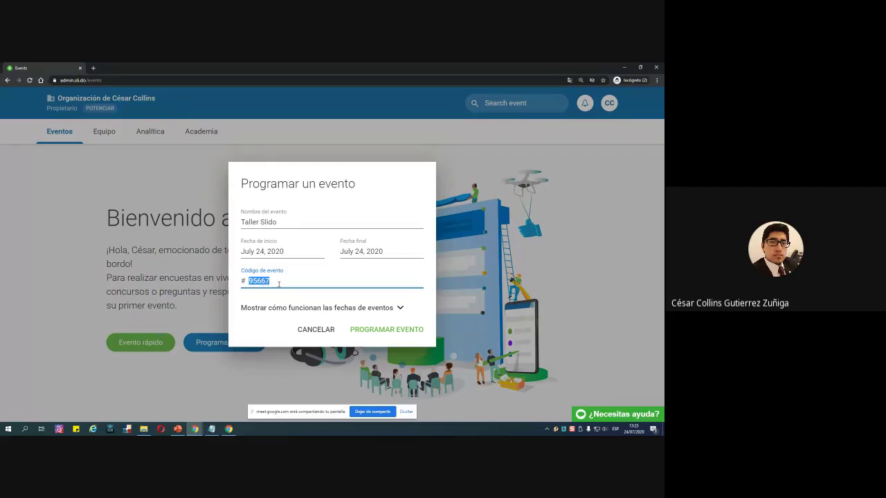
left_click(268, 280)
double_click(264, 281)
left_click(381, 330)
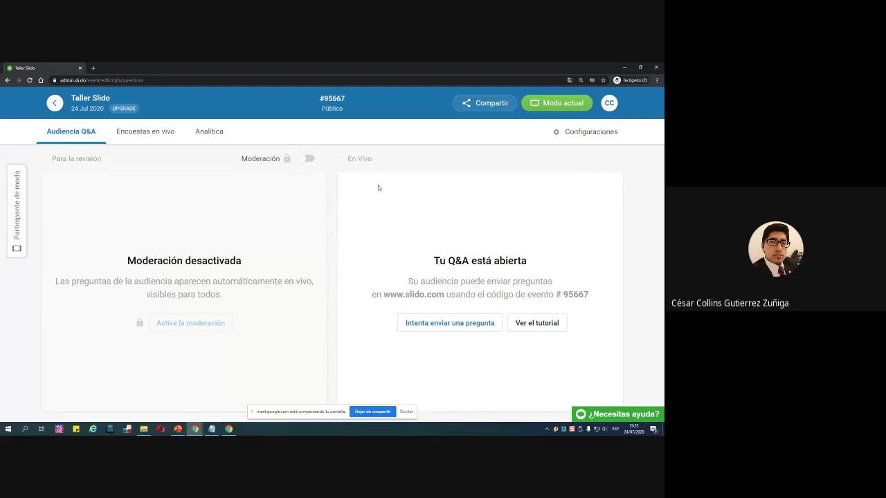
Open slido.com in a new tab, start a quick event from its home page and close the quick event's tab.
left_click(93, 68)
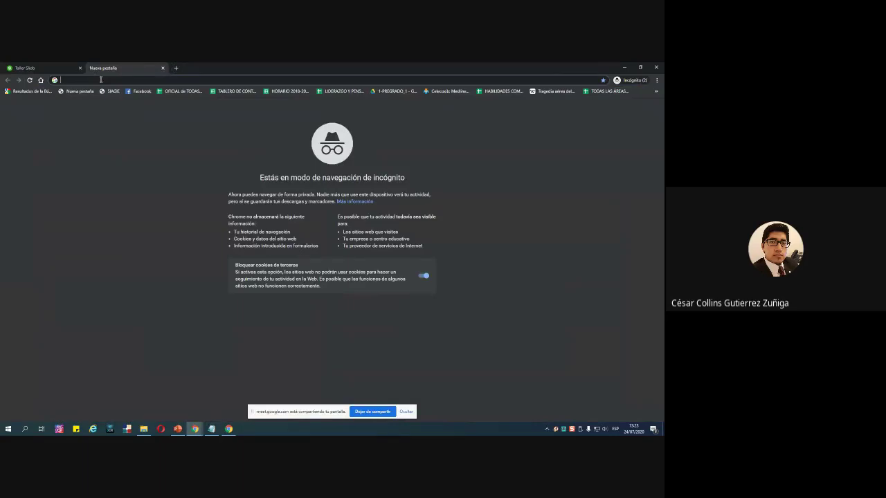
type("slido.com")
key("Return")
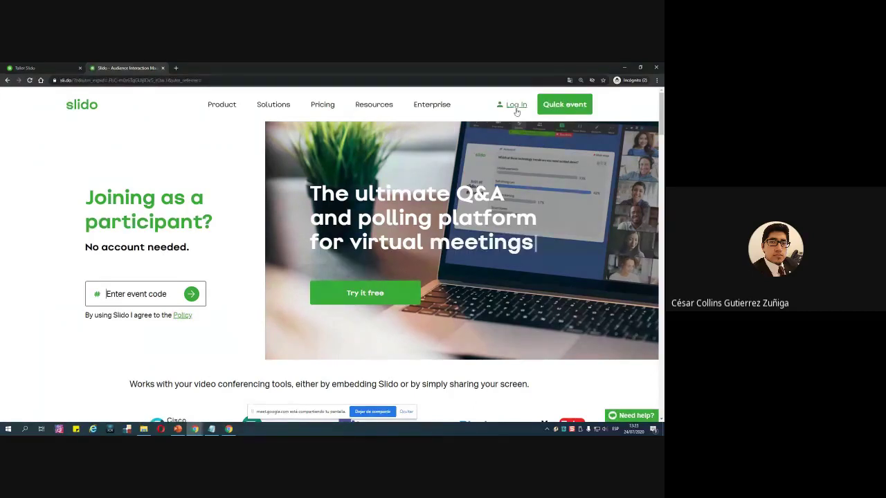
left_click(564, 106)
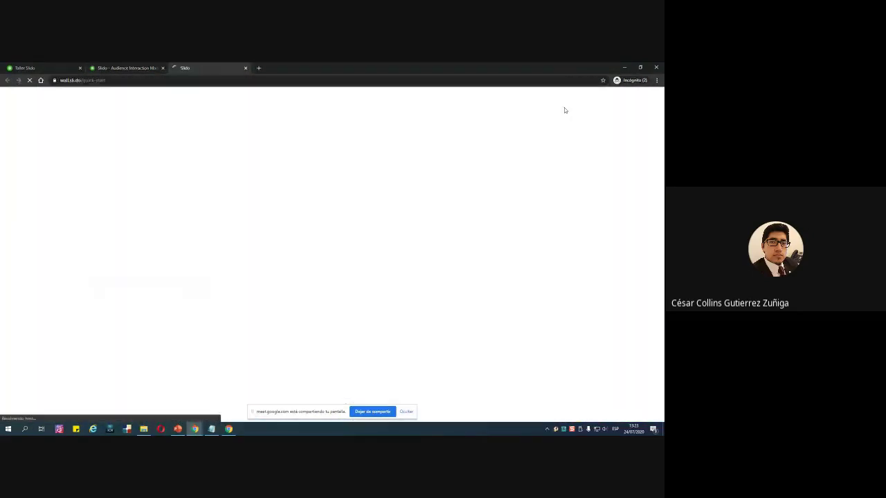
left_click(245, 69)
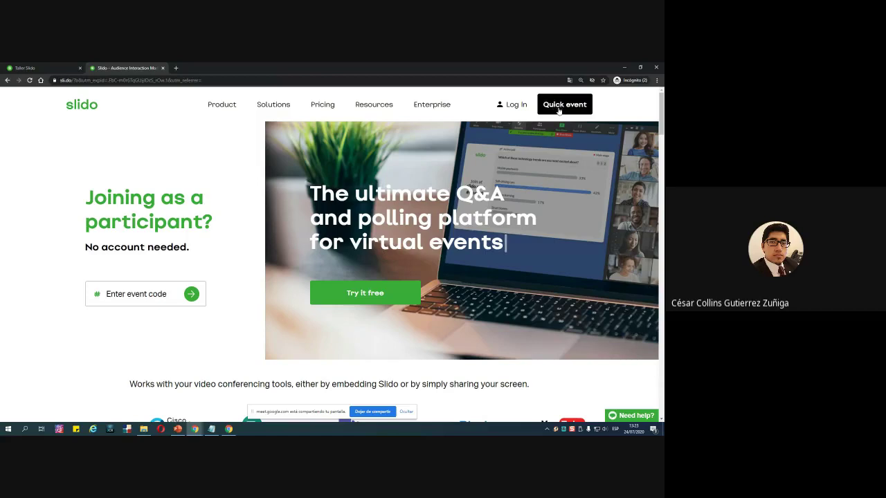
View the account's event list through the site's login, and load the Slido home page in another new tab.
left_click(513, 107)
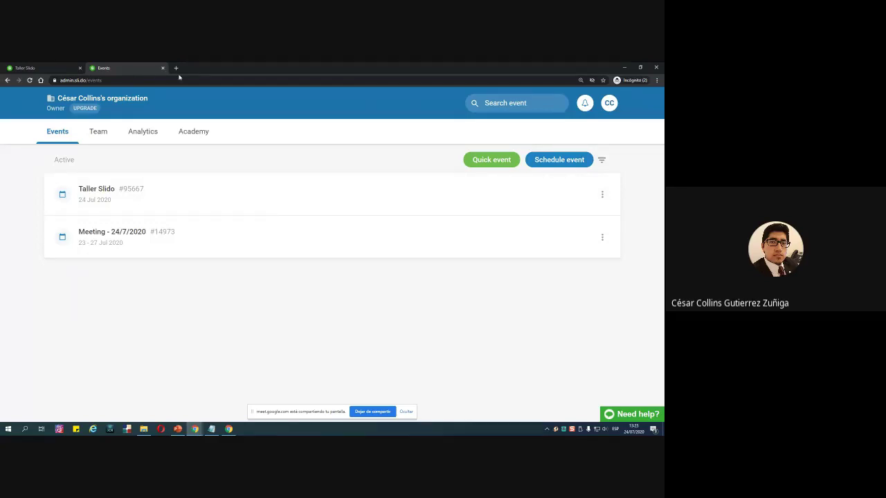
left_click(176, 68)
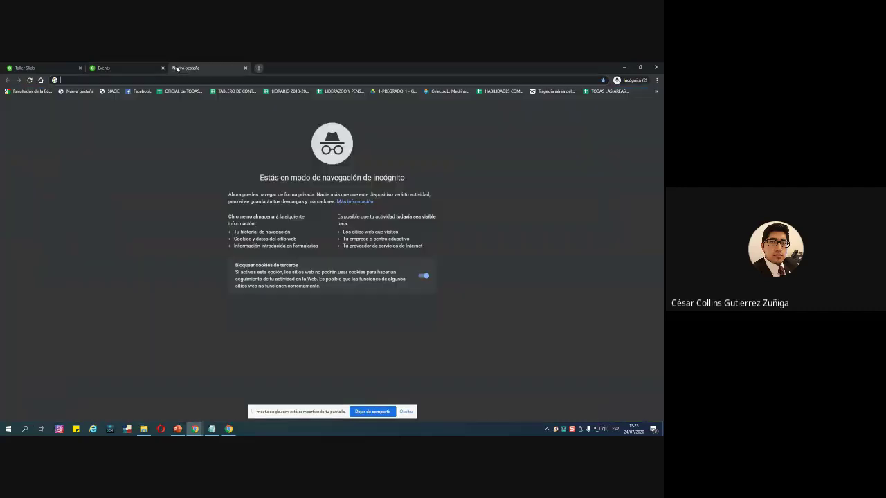
type("sli")
key("Return")
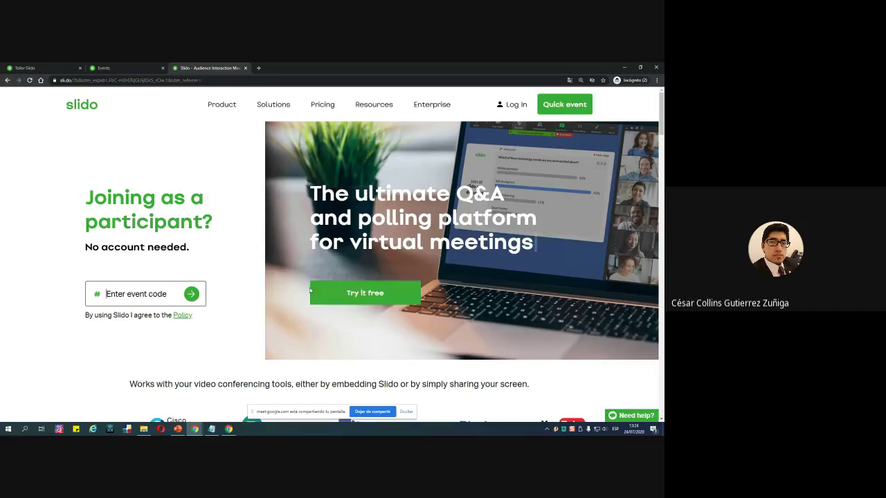
left_click(548, 107)
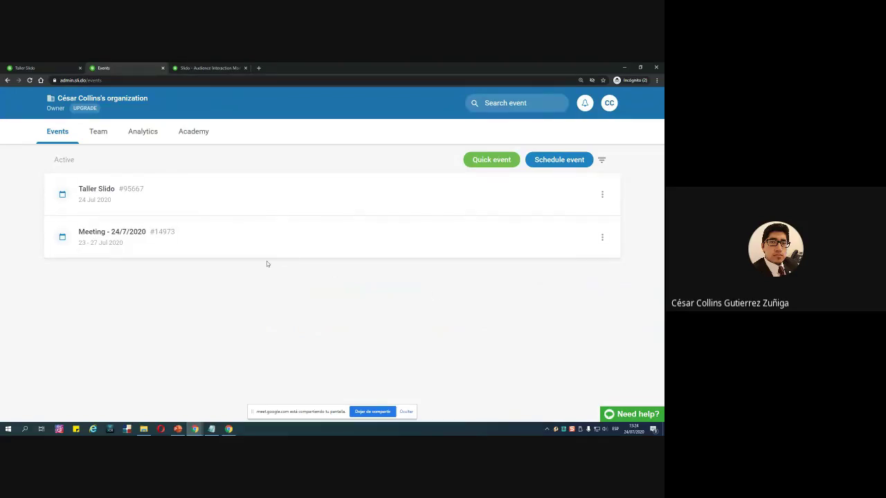
Close the event list and Slido home page tabs, returning to the Taller Slido event.
left_click(214, 68)
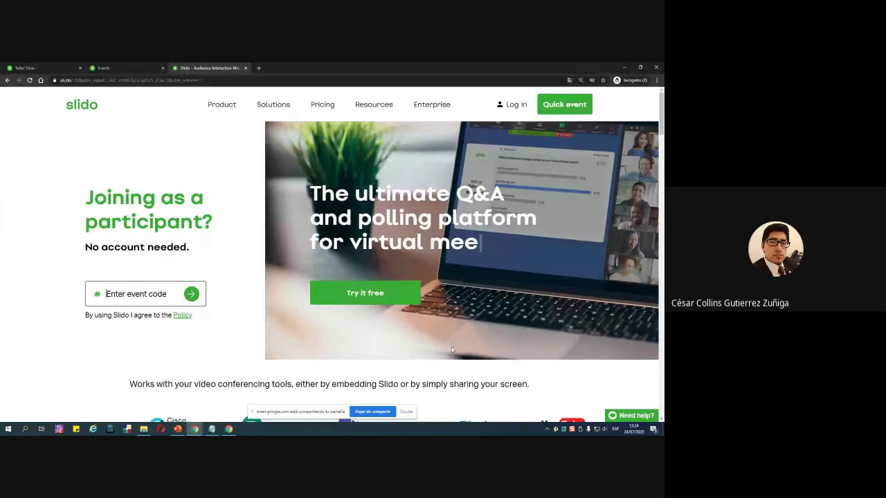
left_click(155, 68)
left_click(162, 69)
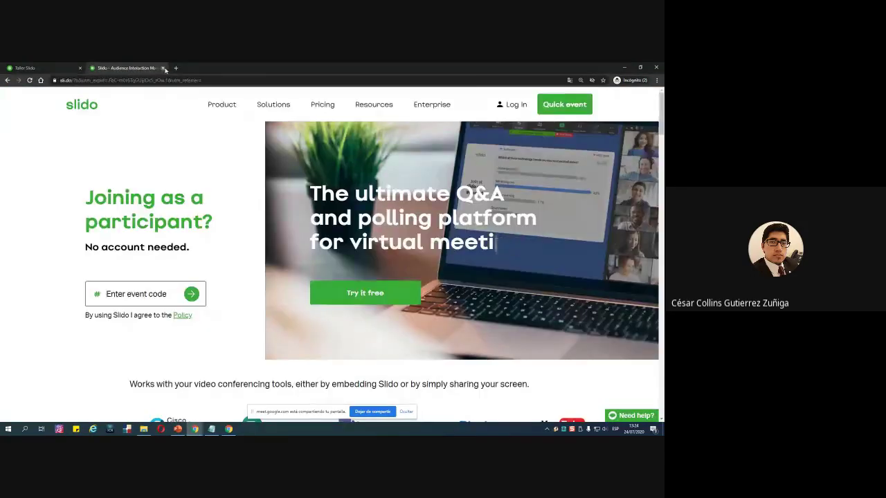
left_click(162, 69)
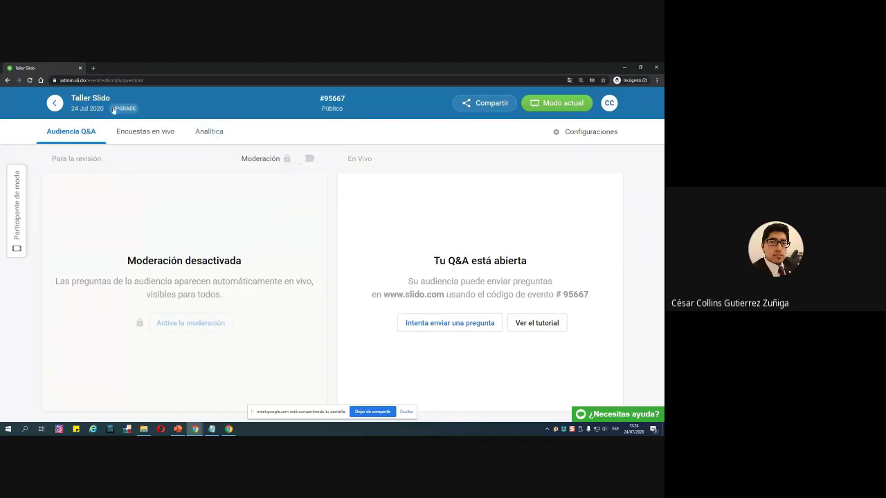
Examine the Taller Slido event's name, code and basic information settings, leaving the settings without saving.
left_click_drag(70, 98, 114, 98)
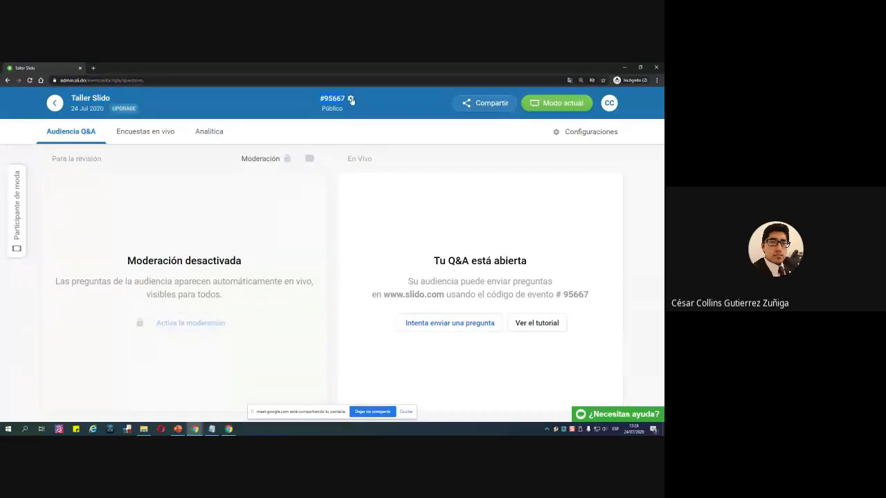
left_click_drag(348, 99, 308, 101)
left_click(309, 102)
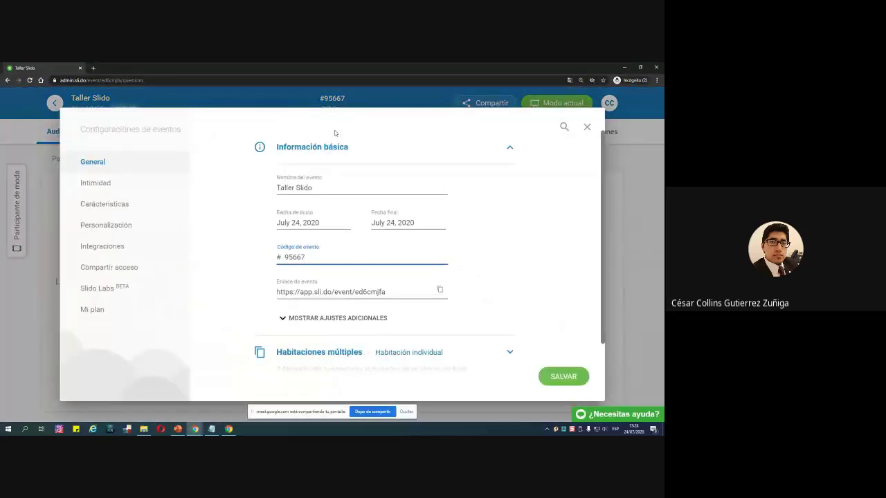
left_click(586, 128)
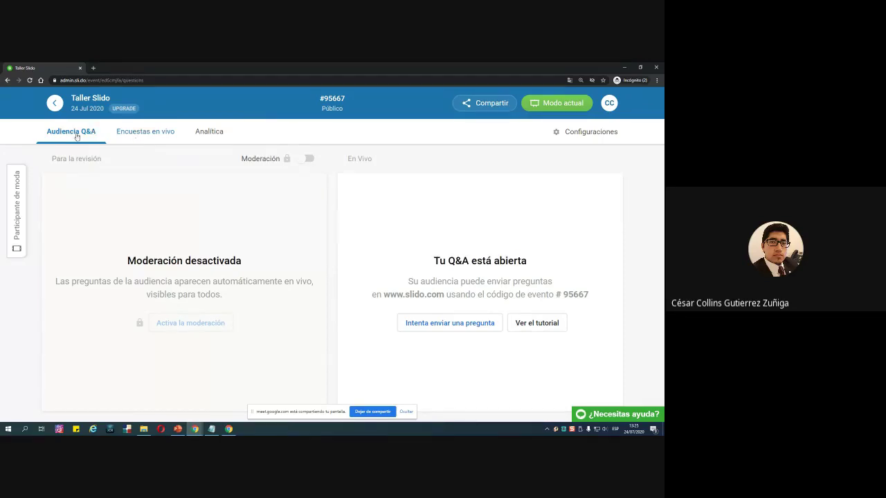
Return to the events overview and schedule another event named "Marketing Digital_S1" with the default dates and code.
left_click(59, 106)
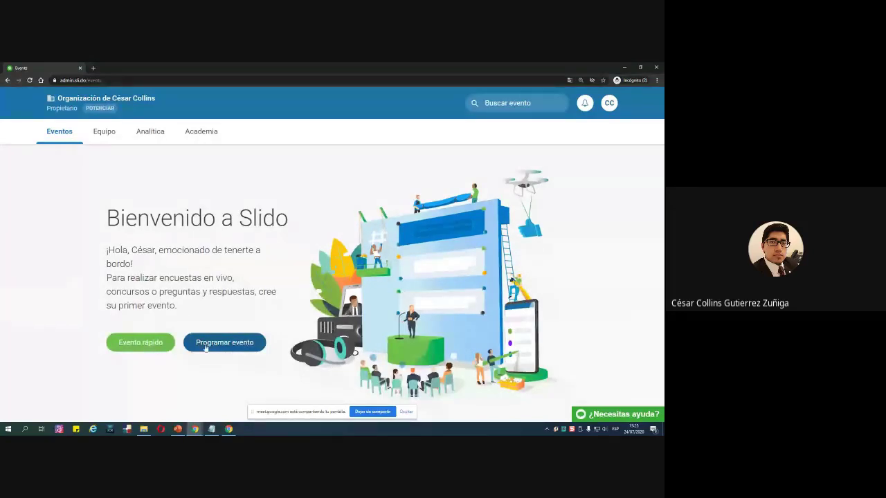
left_click(231, 346)
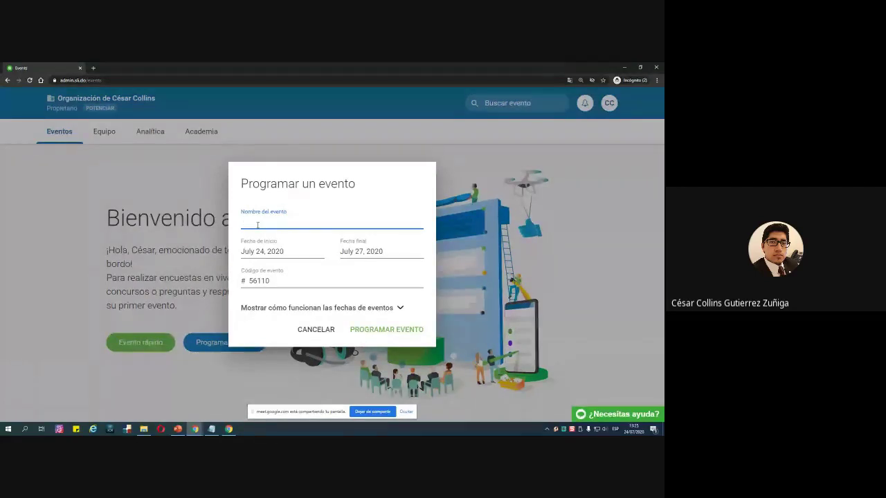
type("Marketing DigitalS1_")
key("End")
left_click(395, 330)
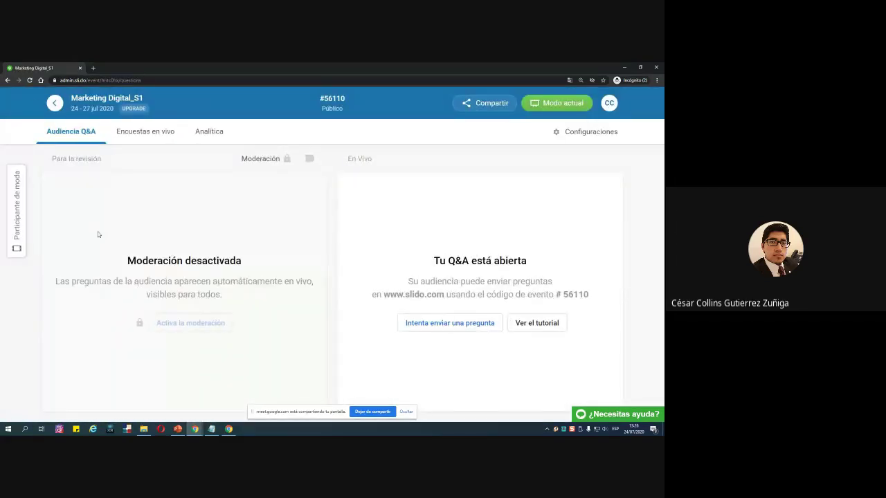
Leave the new event and look through the organization's Events, Team and Analytics pages.
left_click(54, 104)
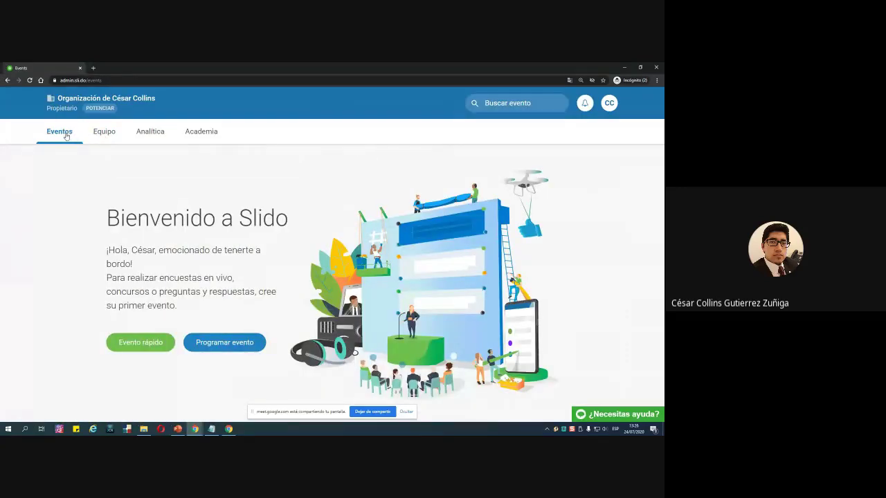
left_click(106, 138)
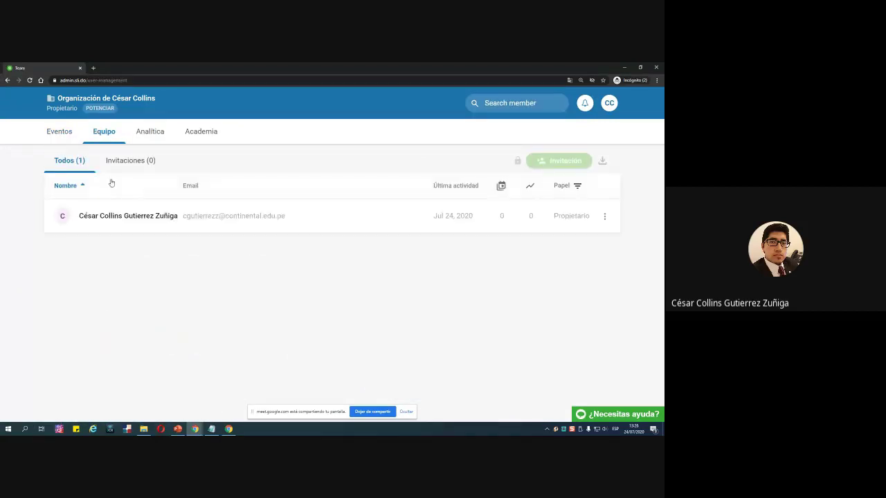
left_click(69, 134)
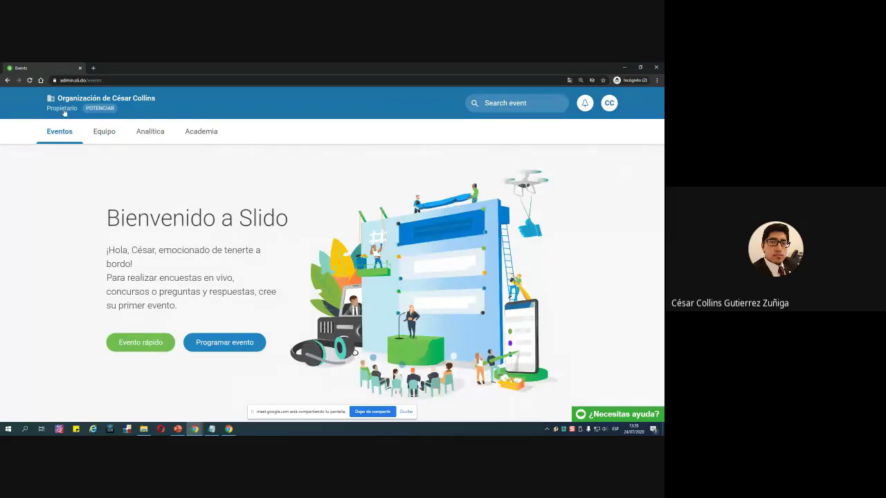
left_click(199, 137)
left_click(141, 135)
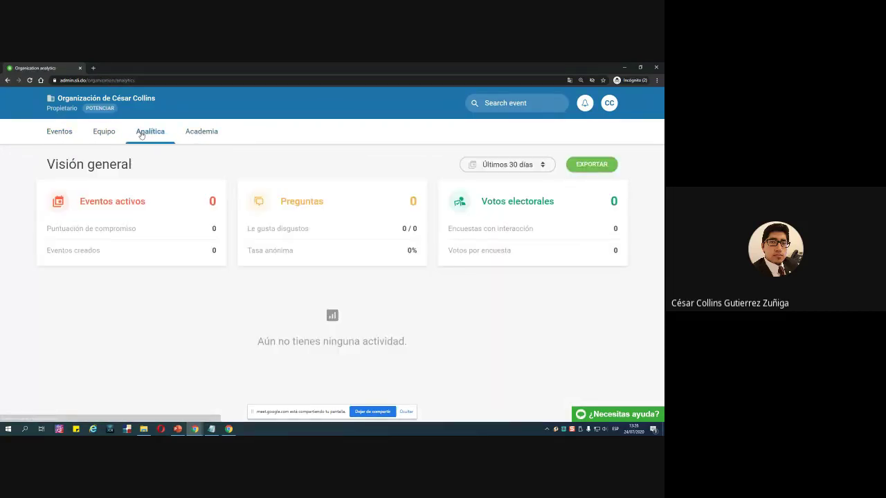
Go back from the organization analytics to the Taller Slido event and open its live polls section.
left_click(8, 80)
left_click(8, 80)
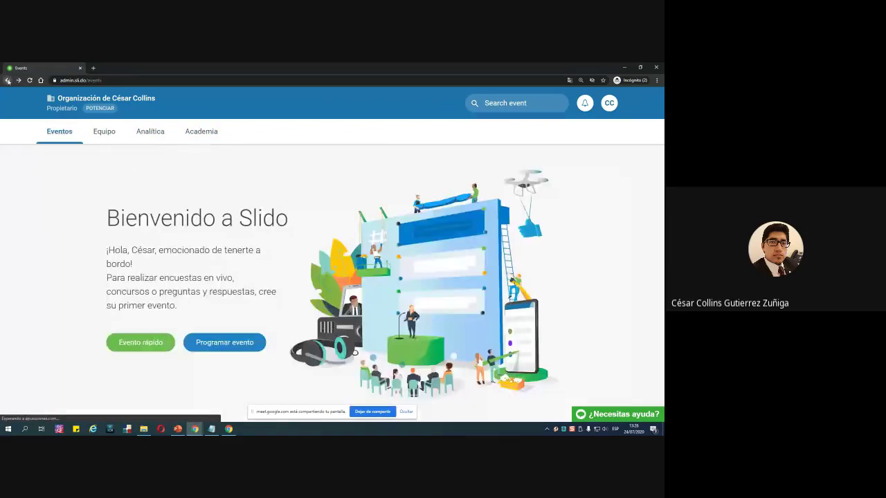
left_click(8, 80)
left_click(8, 81)
left_click(8, 80)
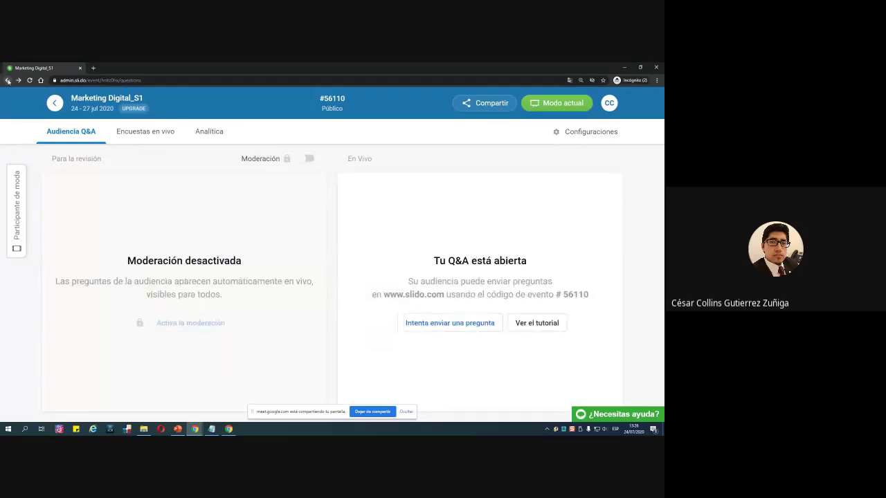
left_click(8, 80)
left_click(8, 81)
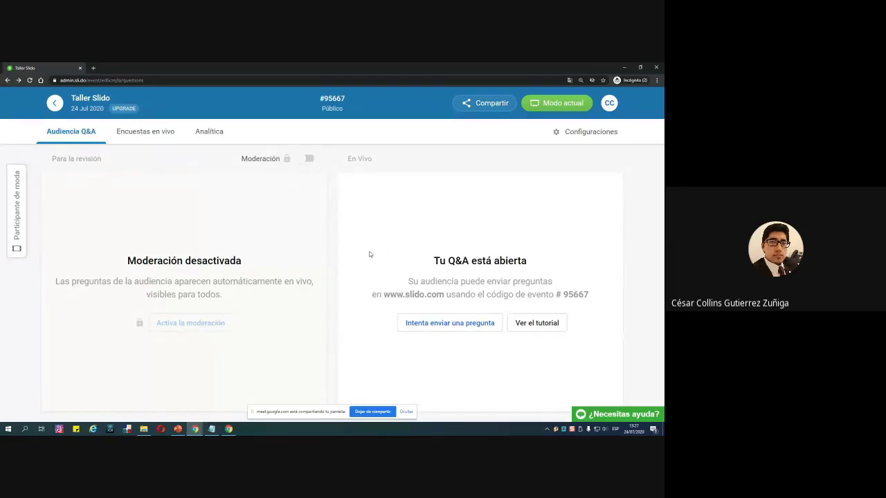
left_click(140, 133)
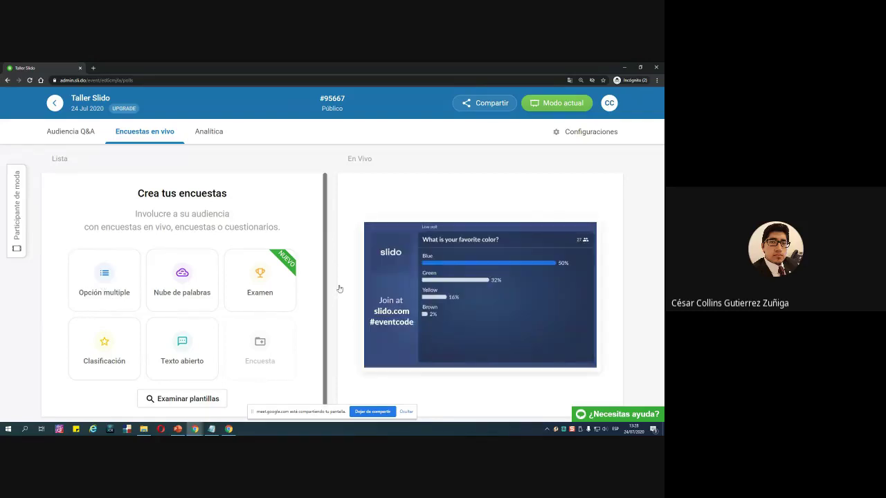
Review the prepared list of Taller Slido questions in Notepad, then put the notes away.
key("alt+Tab")
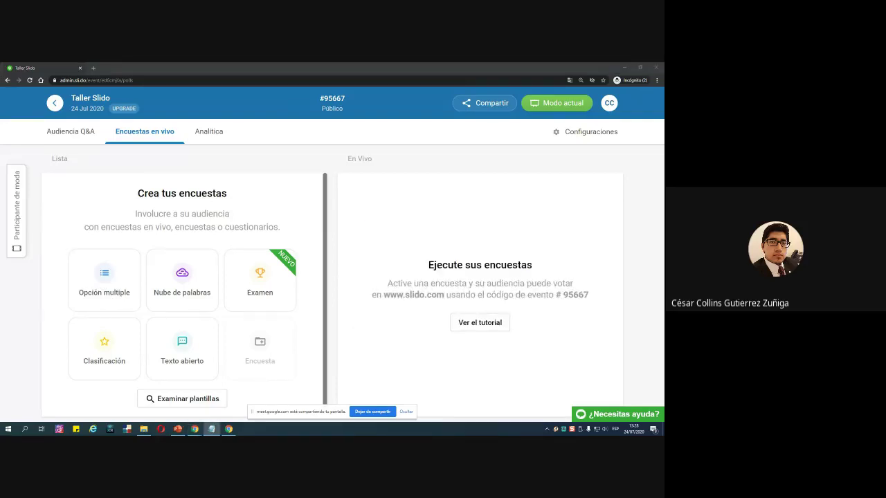
left_click_drag(663, 78, 353, 160)
left_click_drag(371, 320, 194, 178)
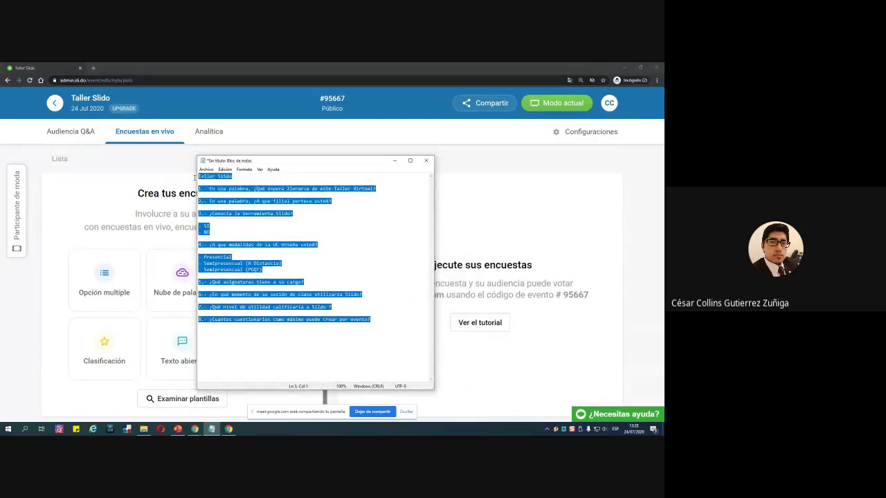
left_click_drag(352, 163, 490, 158)
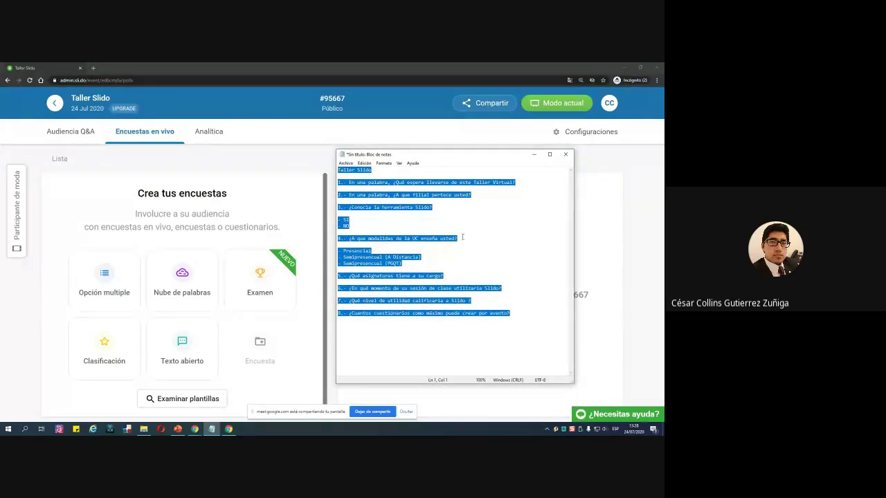
left_click(513, 313)
left_click_drag(512, 314, 338, 169)
left_click(534, 154)
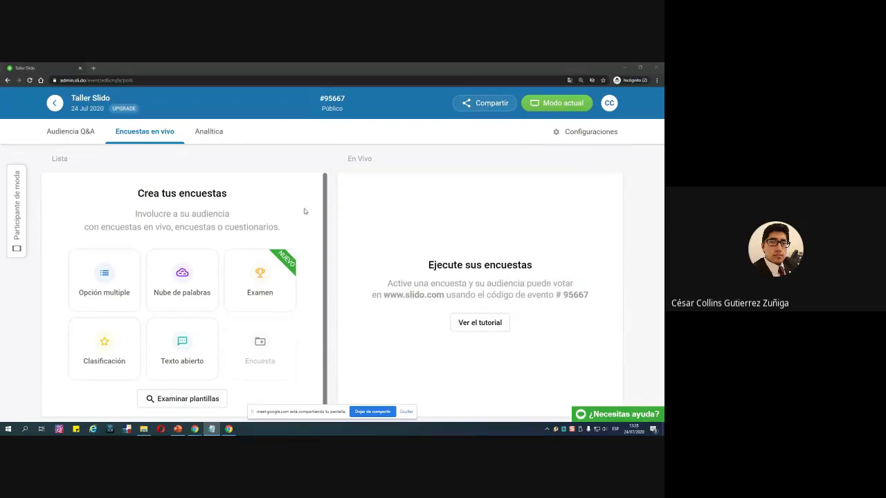
Start a word cloud poll with the question "1.- En una palabra, ¿Qué espera llevarse de este Taller Virtual?" from the Notepad notes.
mouse_move(79, 280)
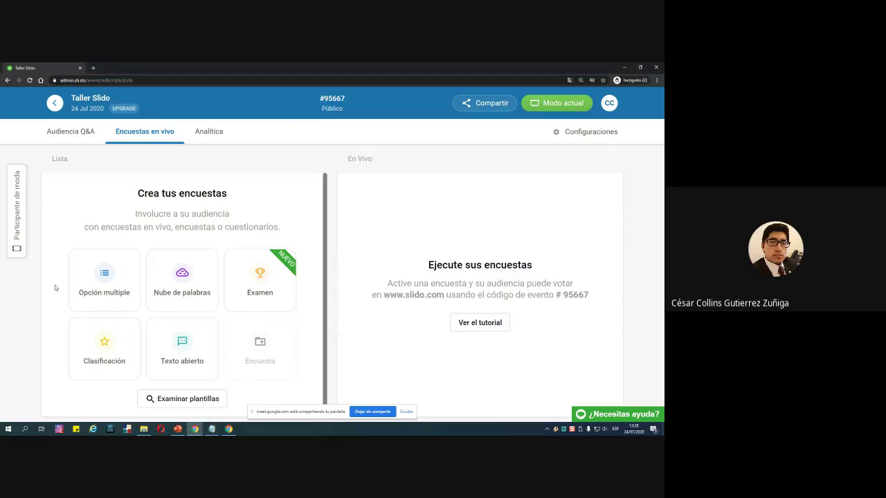
mouse_move(185, 280)
scroll(299, 240, "down", 1)
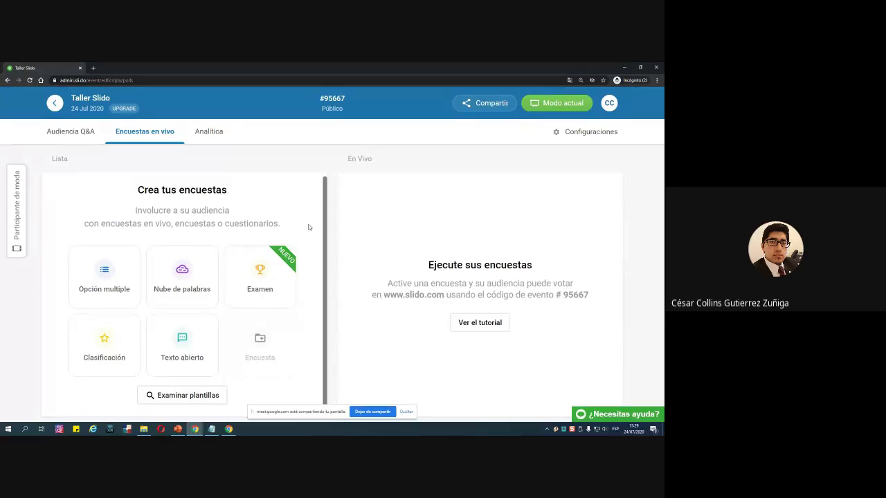
mouse_move(183, 283)
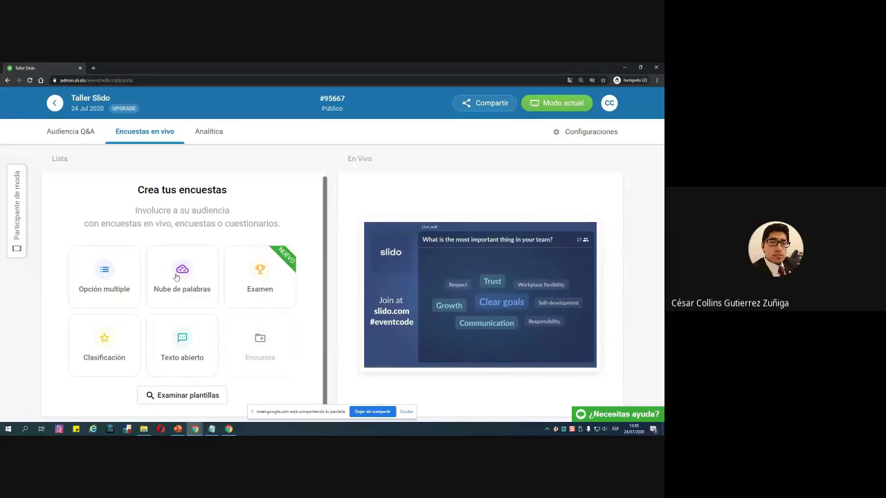
left_click(184, 290)
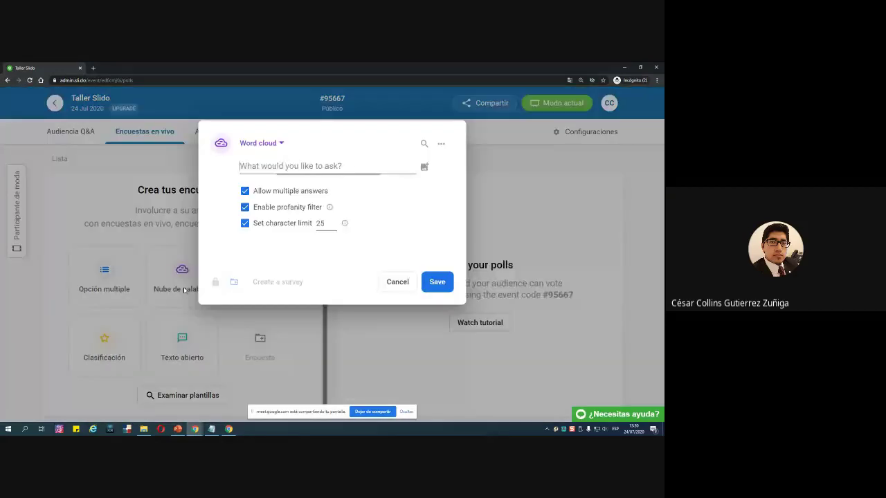
triple_click(338, 141)
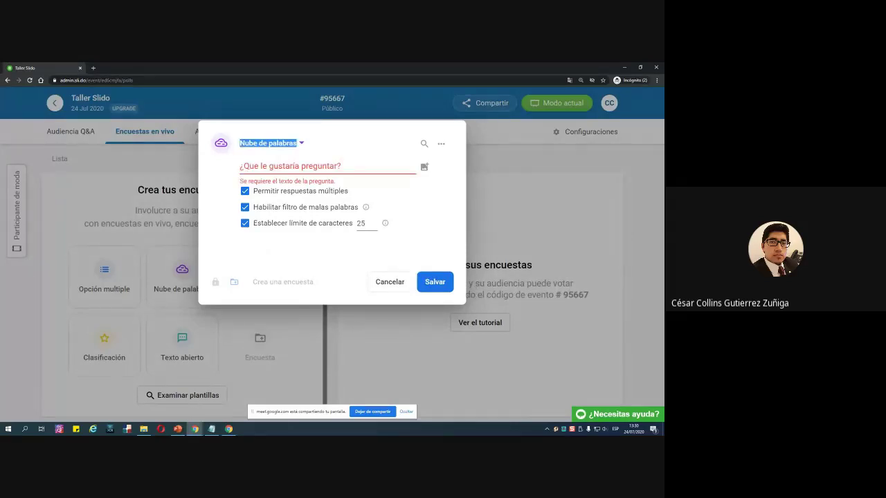
key("alt+Tab")
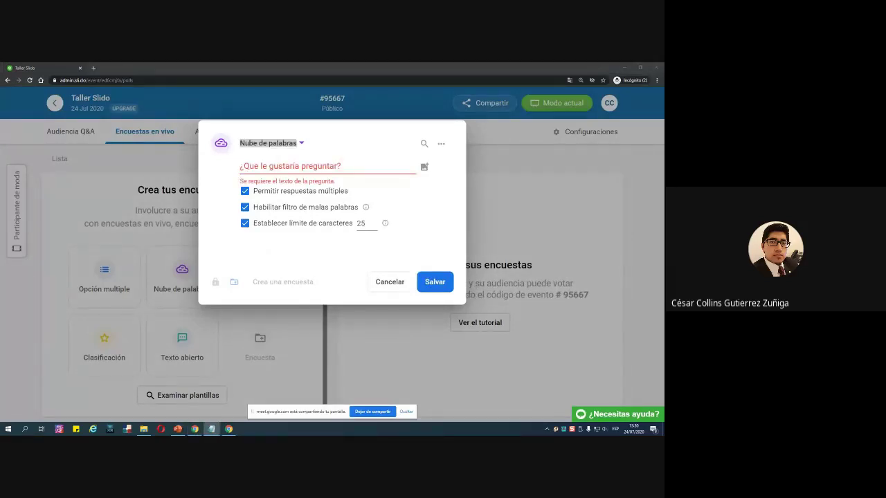
left_click(294, 164)
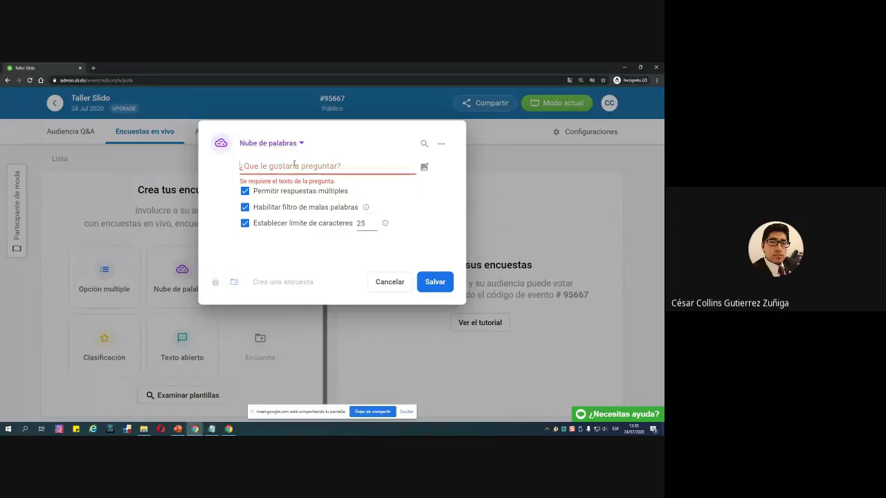
type("1.- En una palabra, ¿Qué espera llevarse de este Taller Virtual?")
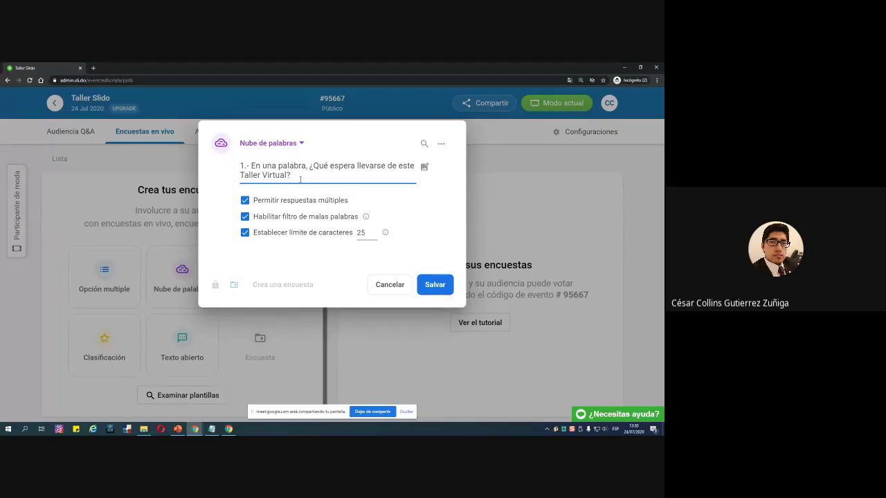
Disallow multiple answers in the word cloud poll, keep the profanity filter and 25-character limit, and save it.
left_click_drag(252, 166, 307, 166)
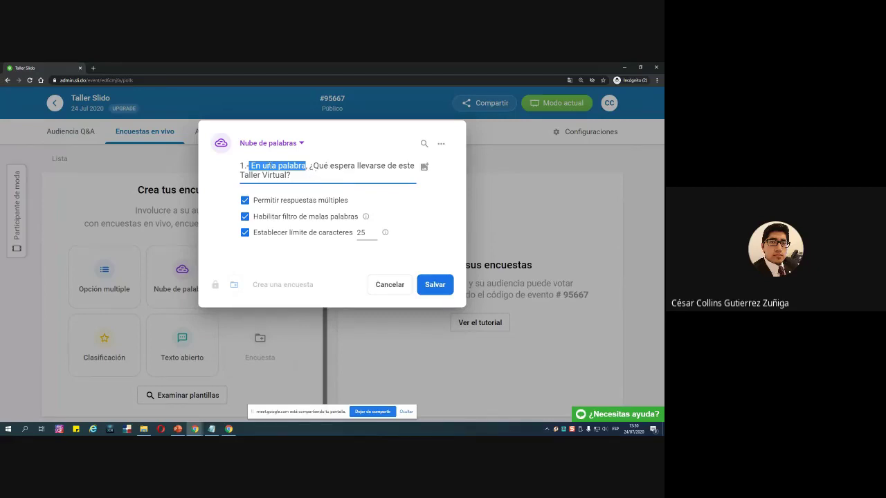
left_click_drag(251, 166, 307, 166)
left_click(245, 202)
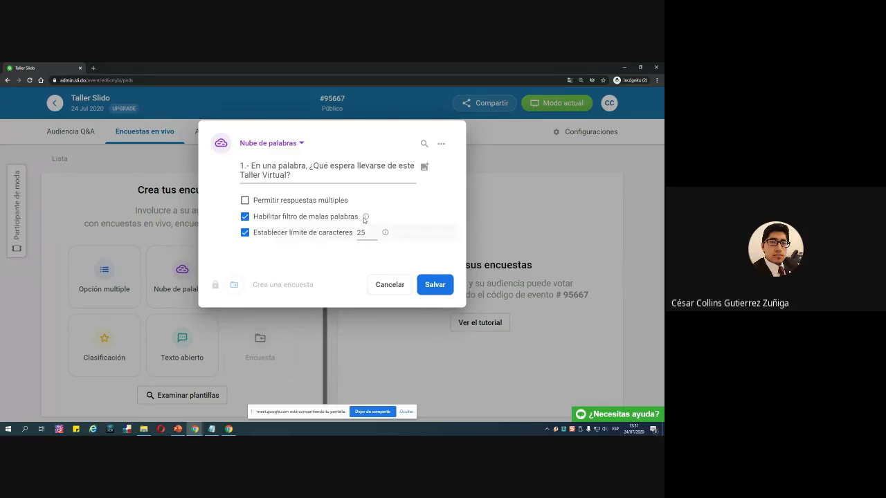
mouse_move(366, 219)
left_click(435, 286)
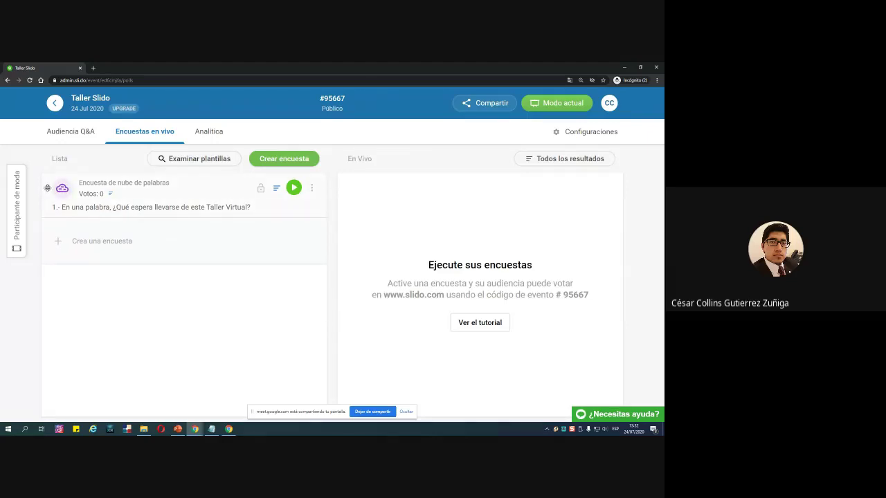
Review the saved word cloud question and hide the poll's results from the audience.
left_click_drag(62, 207, 274, 208)
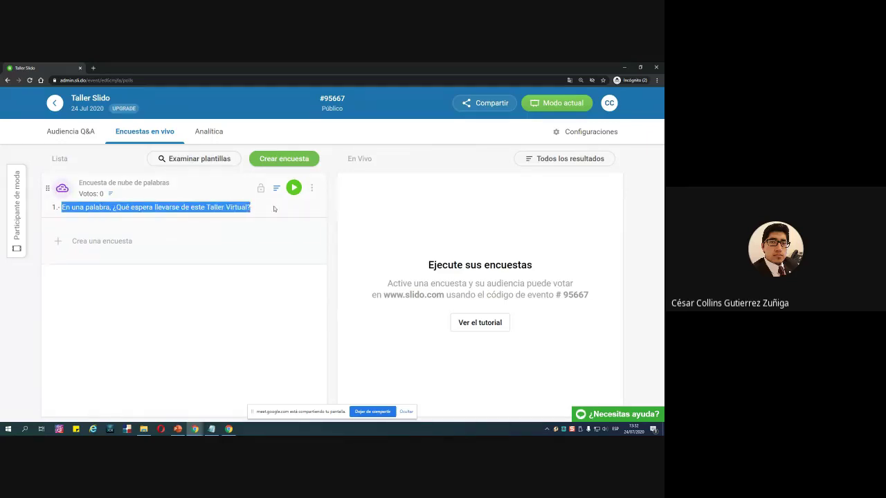
left_click(273, 210)
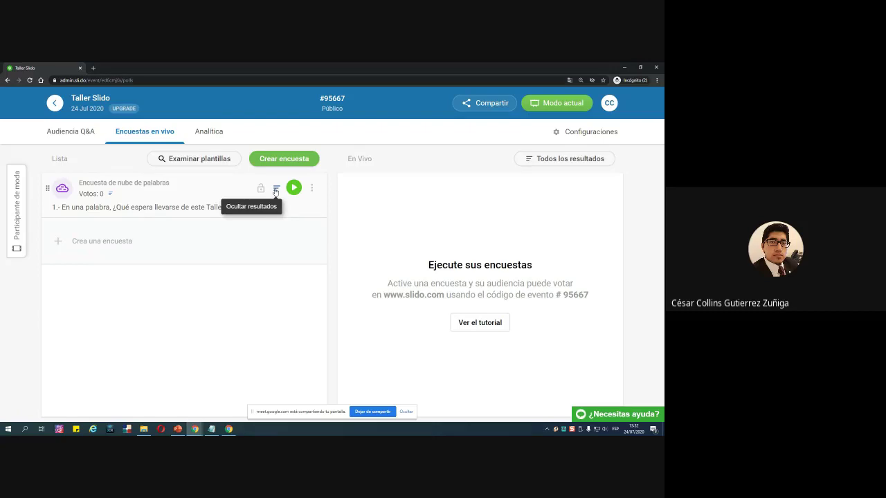
left_click(275, 189)
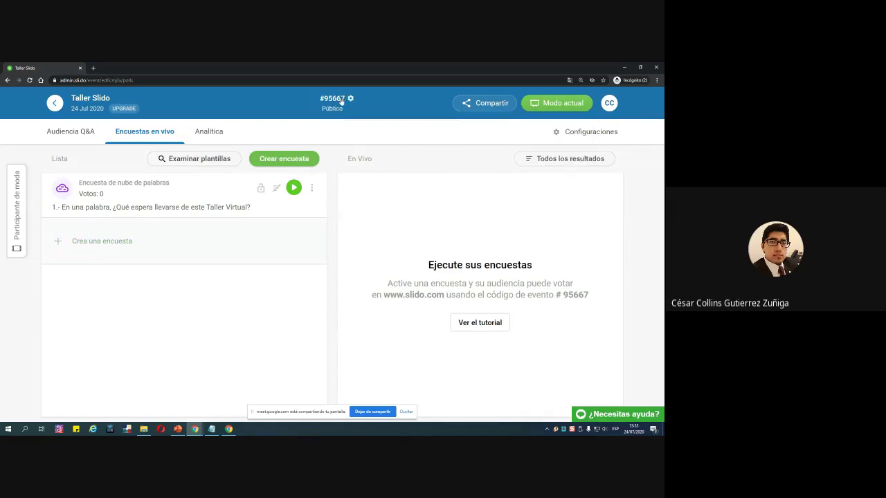
Look at the participant event-code entry on the Slido home page and return to the Taller Slido event.
left_click(624, 67)
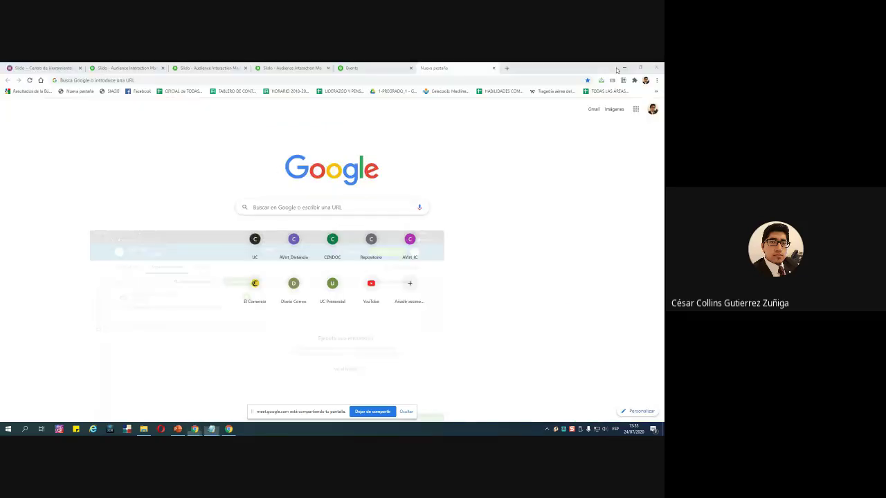
left_click(123, 67)
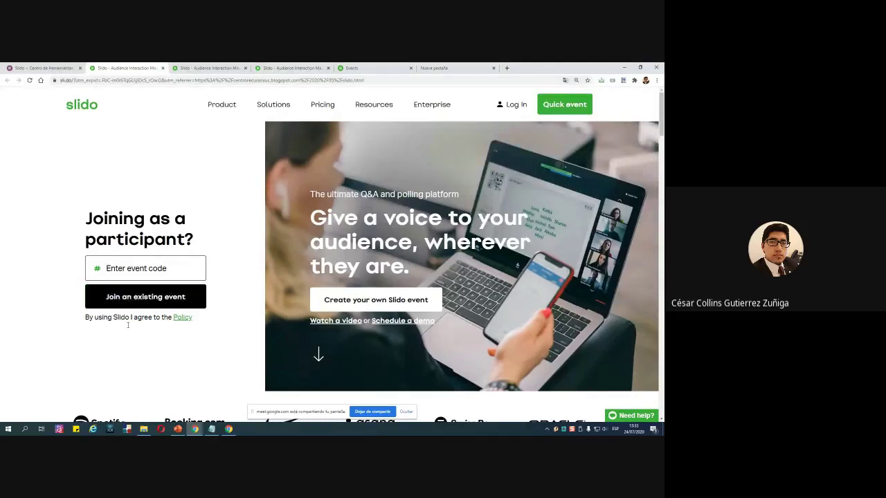
left_click(230, 429)
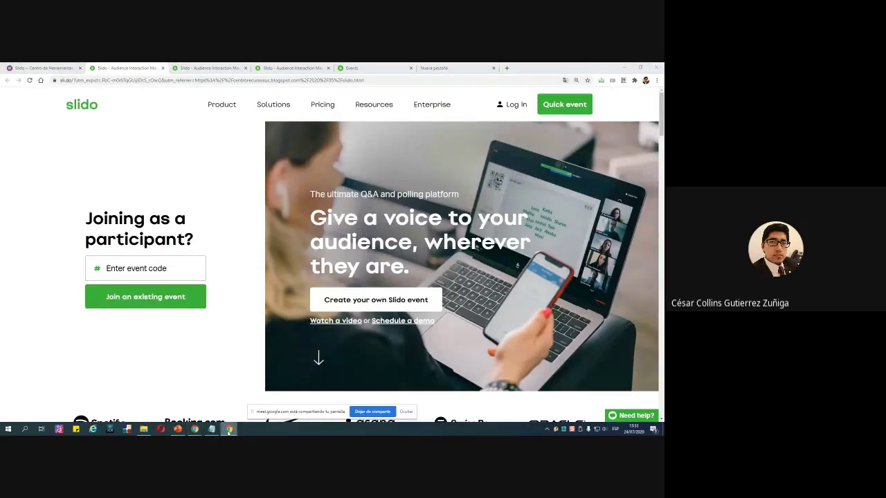
mouse_move(198, 433)
left_click(307, 398)
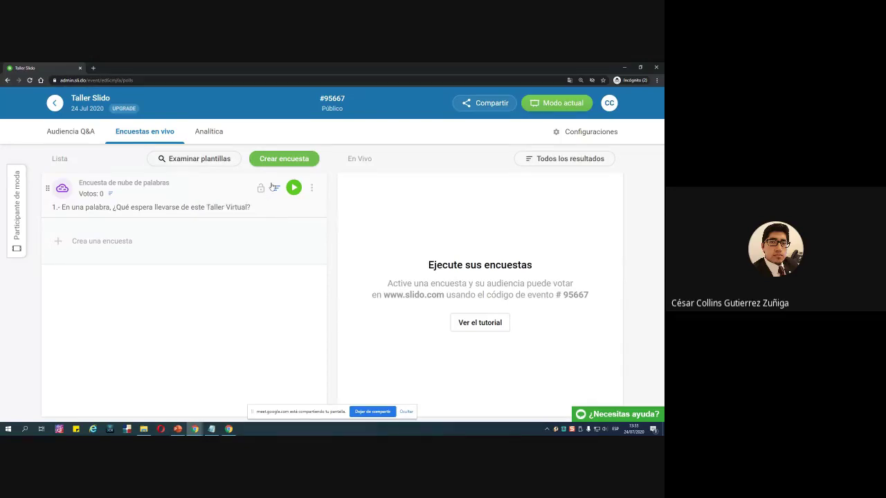
Check the available poll types without adding one, and switch the word cloud poll's results to hidden and back.
left_click(277, 159)
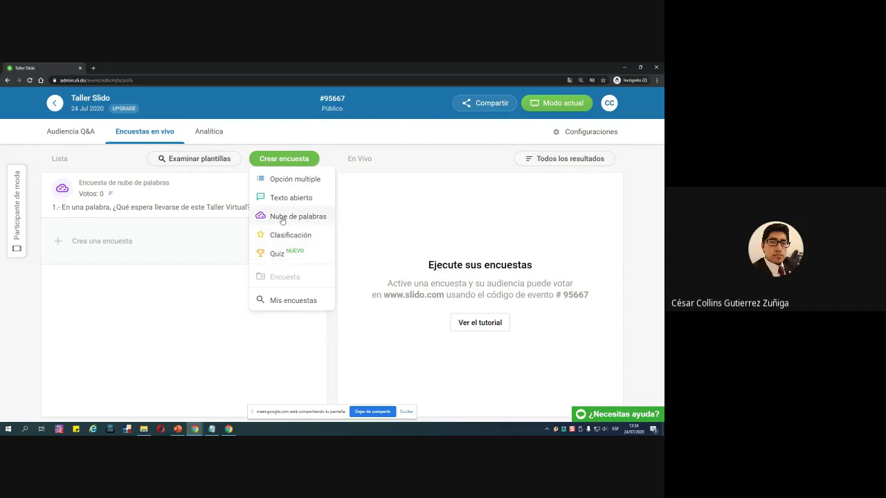
left_click(220, 242)
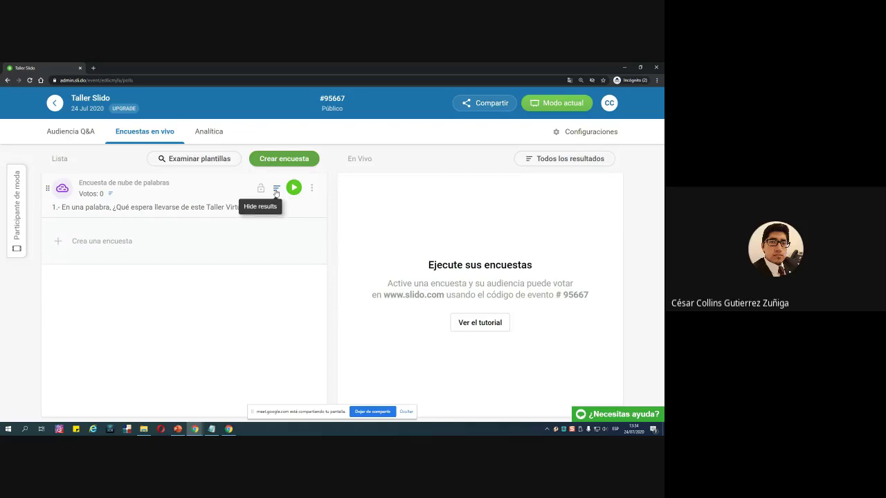
left_click(276, 189)
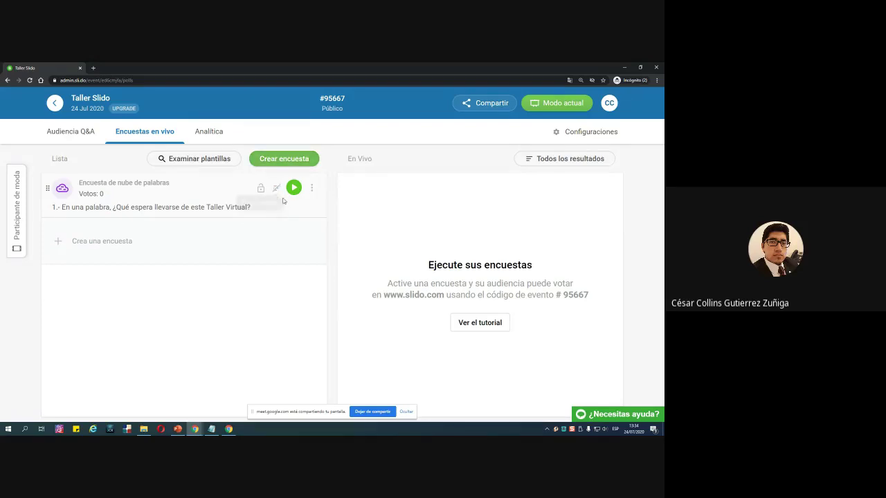
left_click(276, 189)
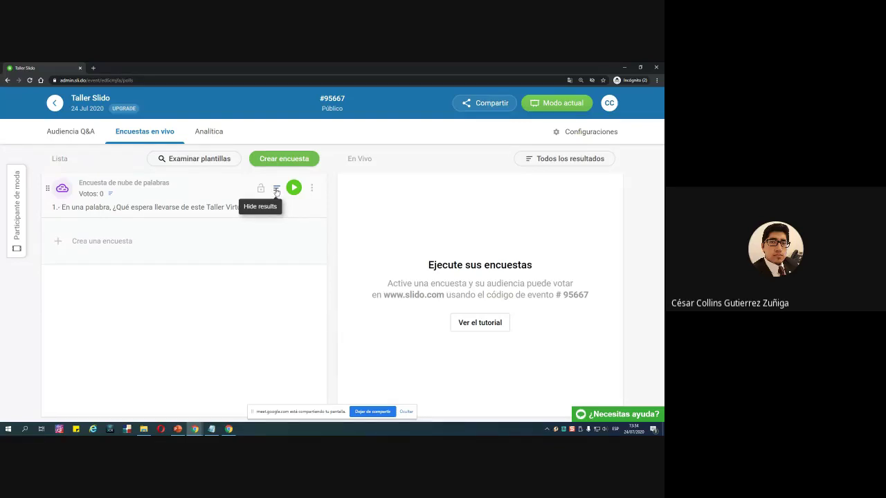
Reload the live polls page, translate it into Spanish, and hide the word cloud poll's results.
right_click(218, 285)
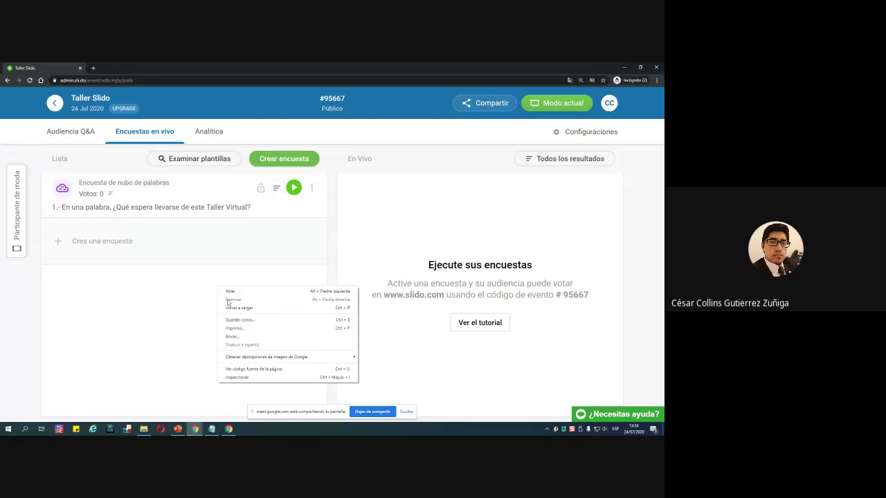
left_click(190, 301)
key("ctrl+r")
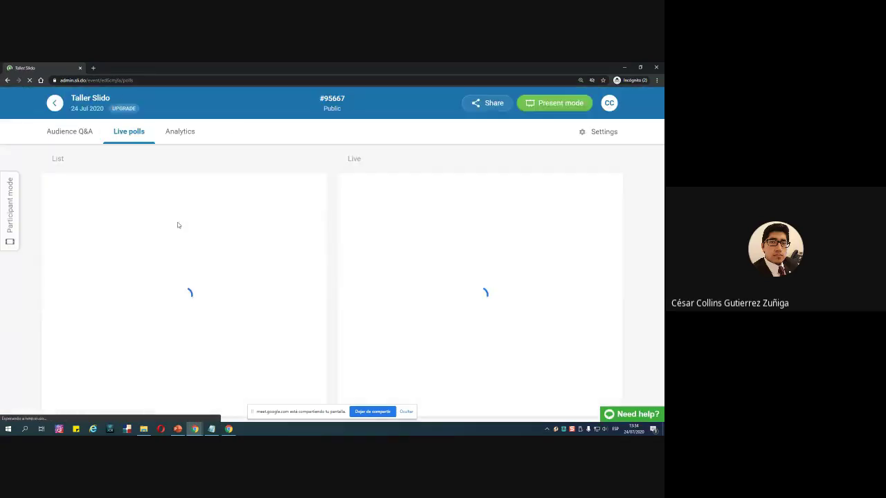
right_click(198, 282)
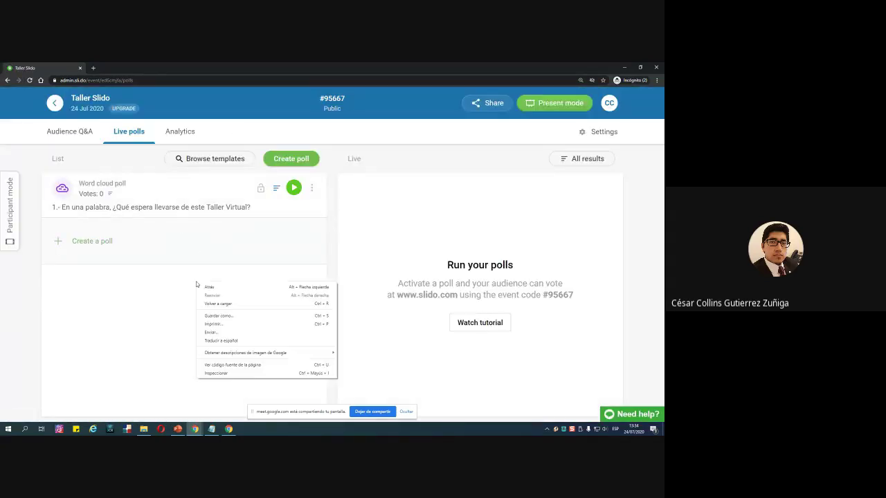
left_click(222, 342)
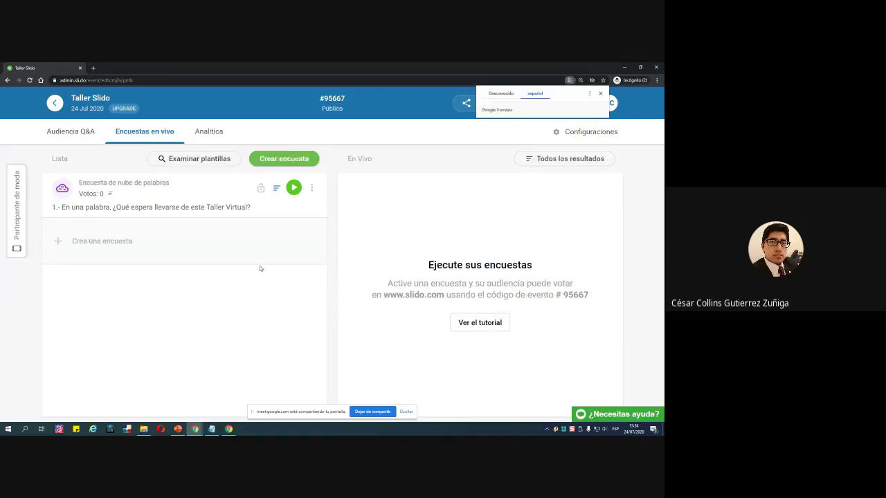
left_click(276, 190)
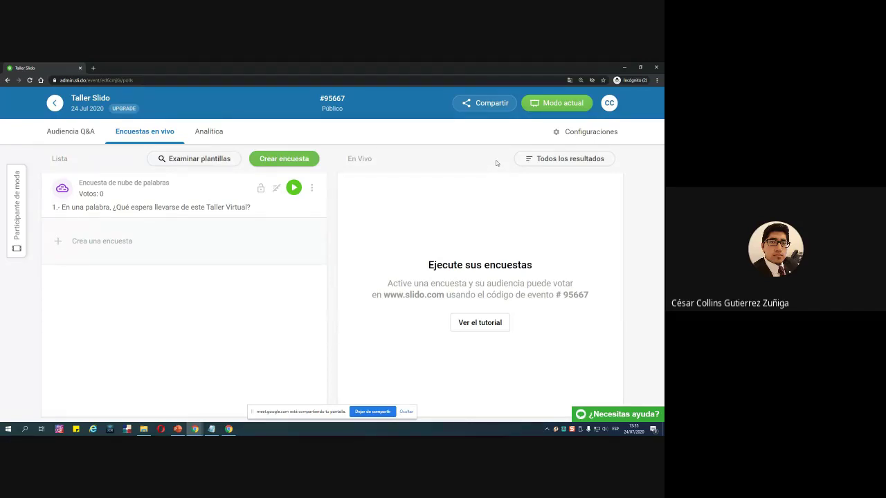
Look at the participant event-code entry on the Slido home page and the Taller Slido event code in its general settings.
left_click(625, 68)
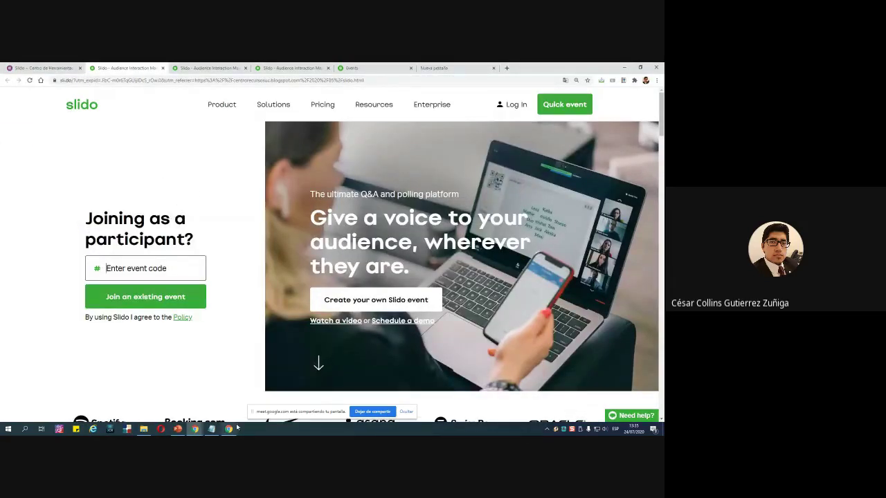
mouse_move(195, 429)
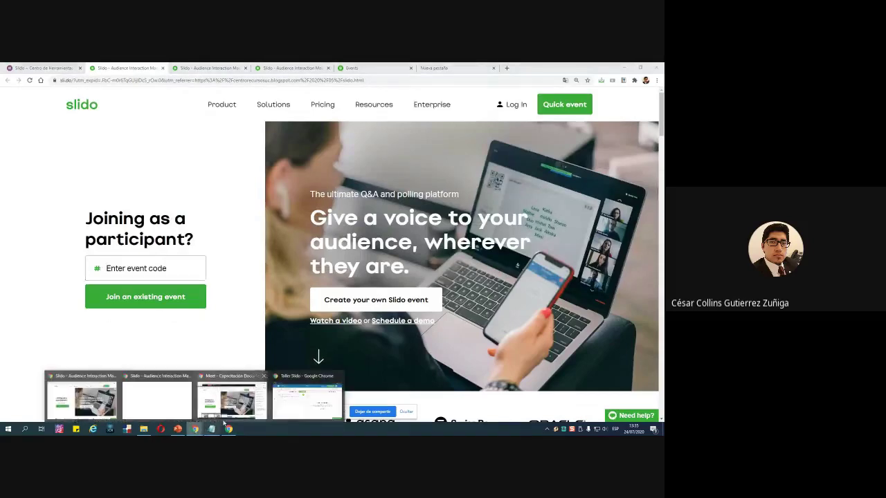
left_click(299, 410)
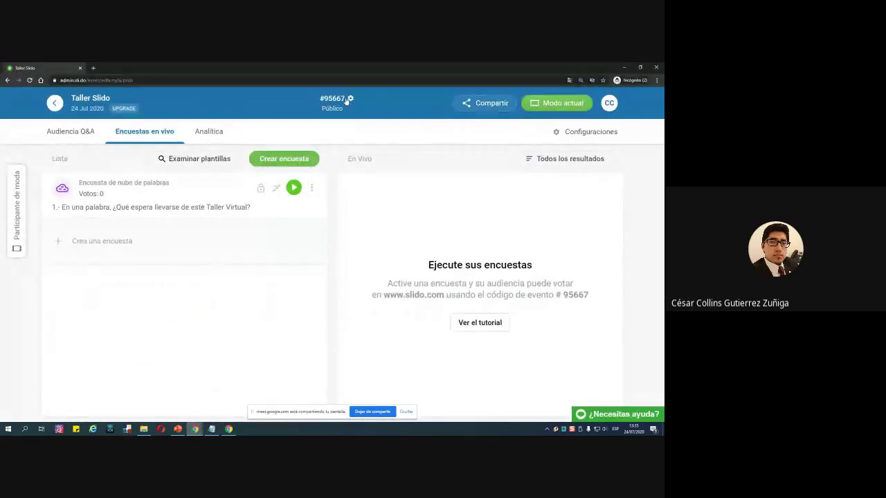
left_click_drag(348, 101, 325, 106)
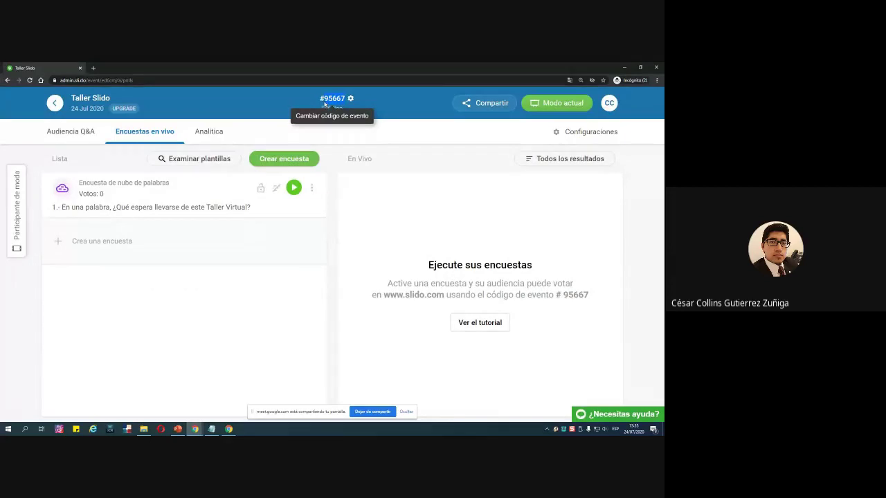
left_click(325, 104)
left_click_drag(310, 256, 277, 259)
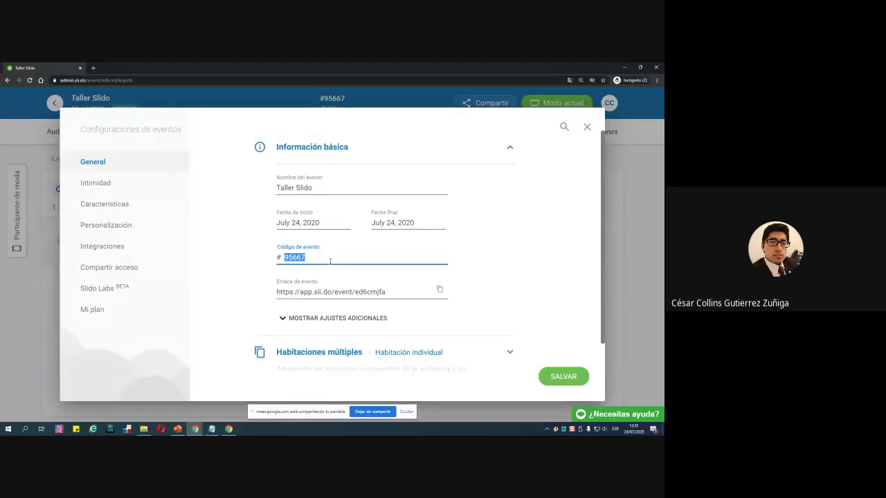
left_click(308, 258)
left_click_drag(311, 259, 284, 260)
left_click(587, 127)
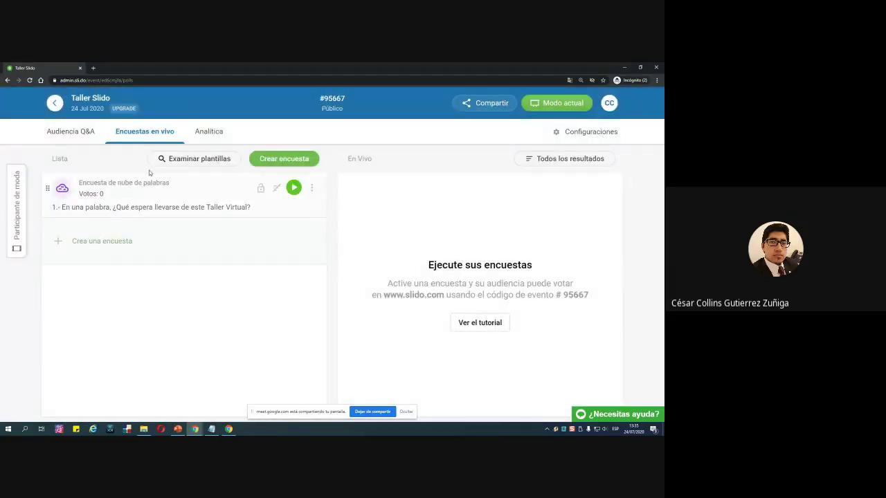
Copy event code 95667 from the Taller Slido event settings and close the settings without saving.
mouse_move(338, 103)
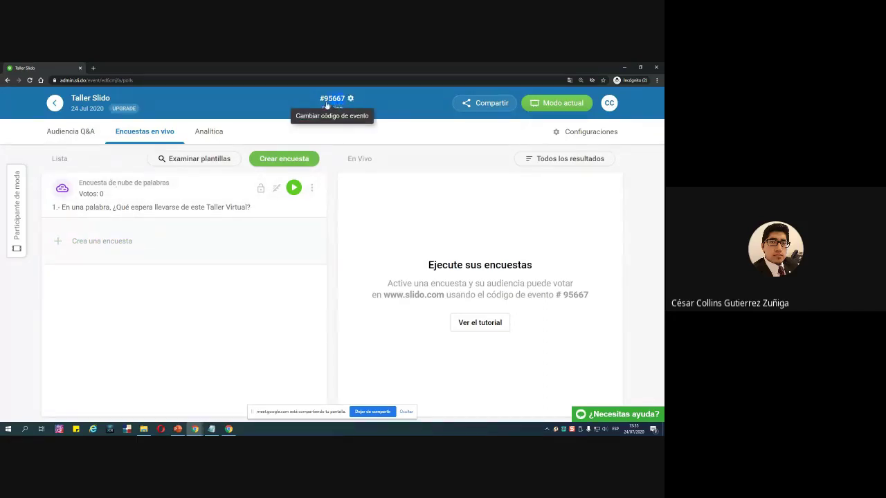
left_click(332, 104)
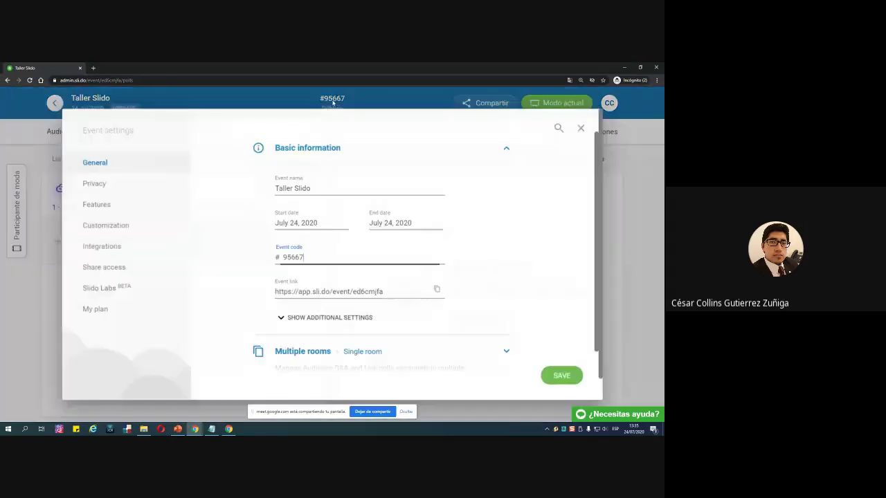
left_click_drag(309, 258, 284, 258)
key("ctrl+c")
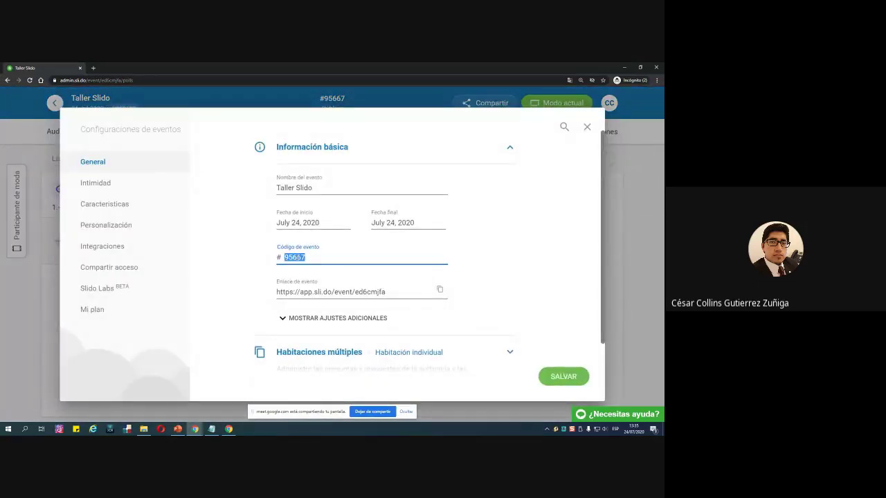
left_click(586, 128)
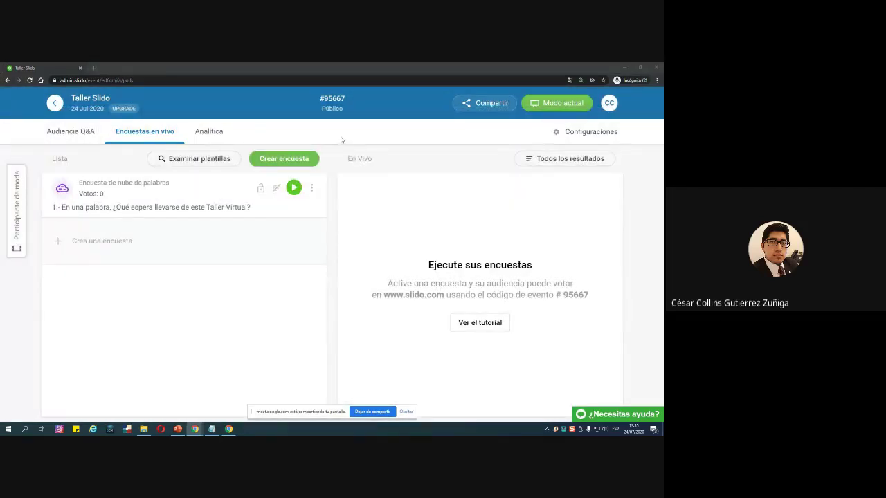
Return to the browser window with the Slido home page and close the surplus tabs after it.
left_click(620, 70)
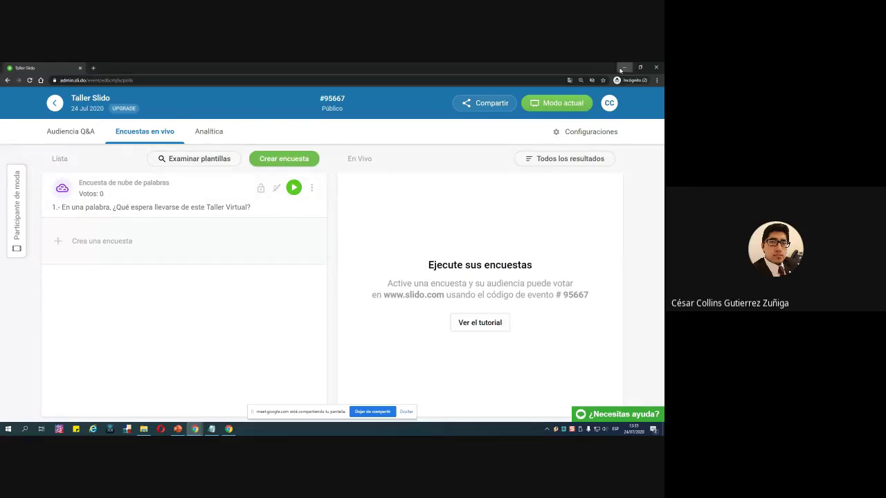
left_click(621, 69)
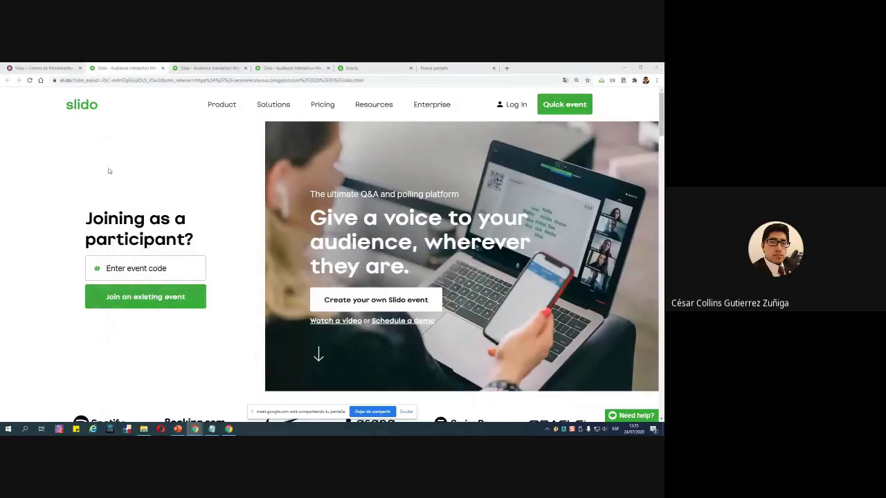
left_click(245, 68)
left_click(246, 68)
left_click(246, 67)
left_click(246, 68)
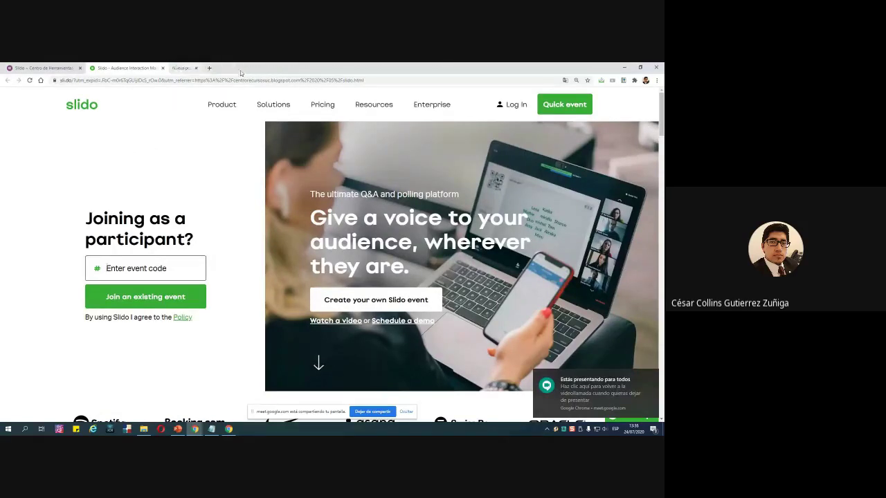
Join the Taller Slido event as a participant with the copied event code 95667.
left_click(131, 270)
key("ctrl+v")
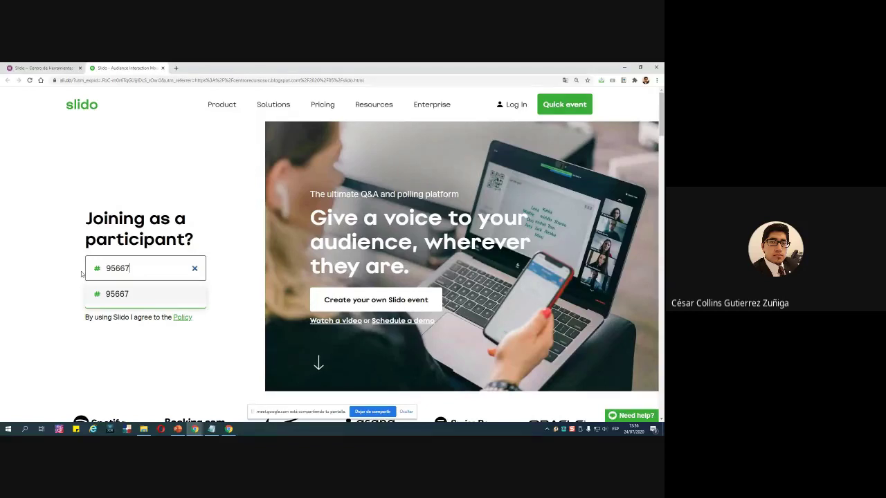
key("Return")
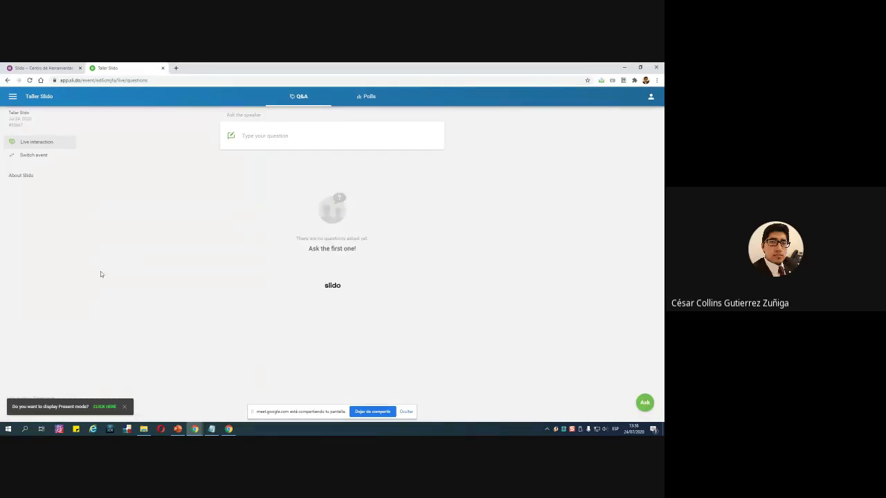
Enlarge the participant Q&A page of Taller Slido and translate it into Spanish.
key("ctrl+plus")
key("ctrl+plus")
key("ctrl+plus")
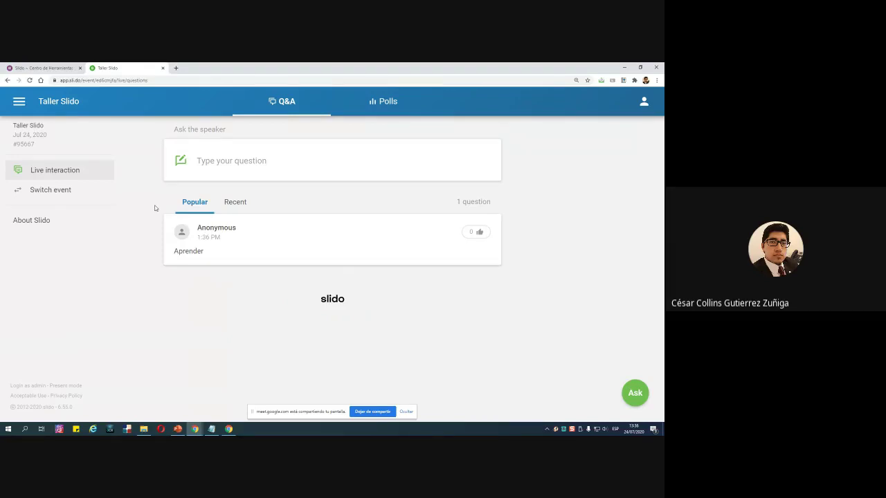
double_click(202, 229)
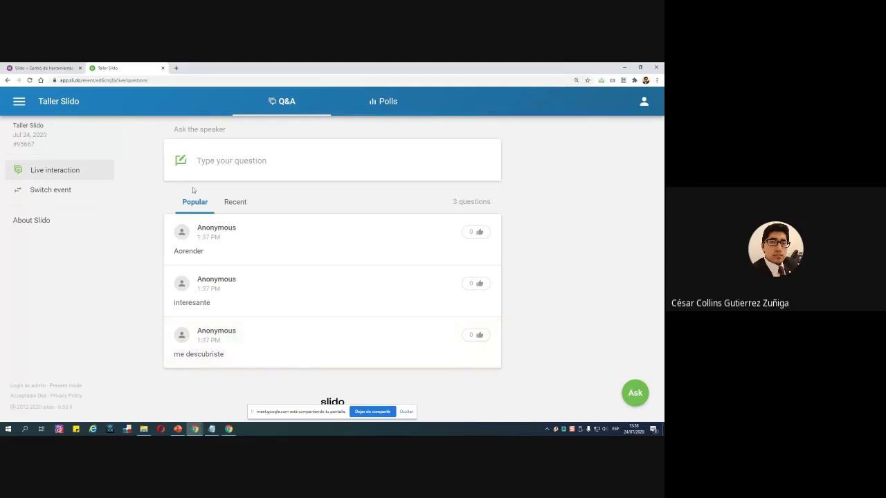
right_click(154, 249)
left_click(181, 321)
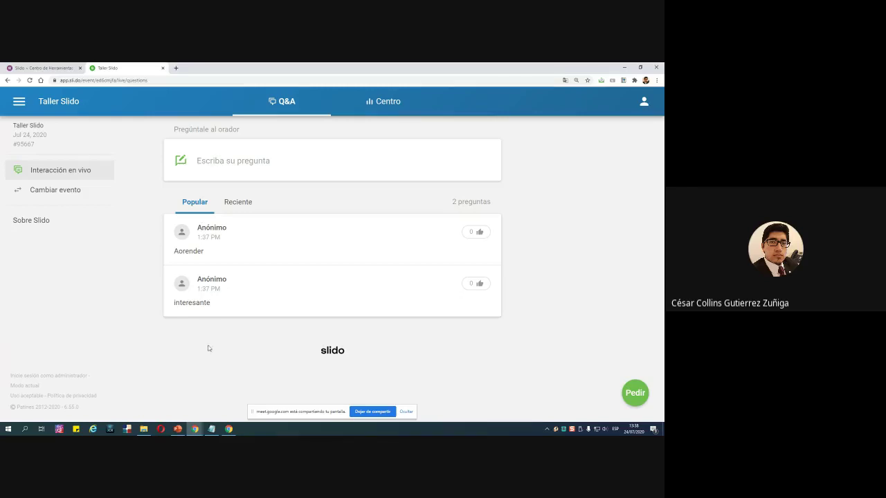
Switch to the Taller Slido administration window and review the authors and texts of the live audience Q&A questions.
left_click(206, 429)
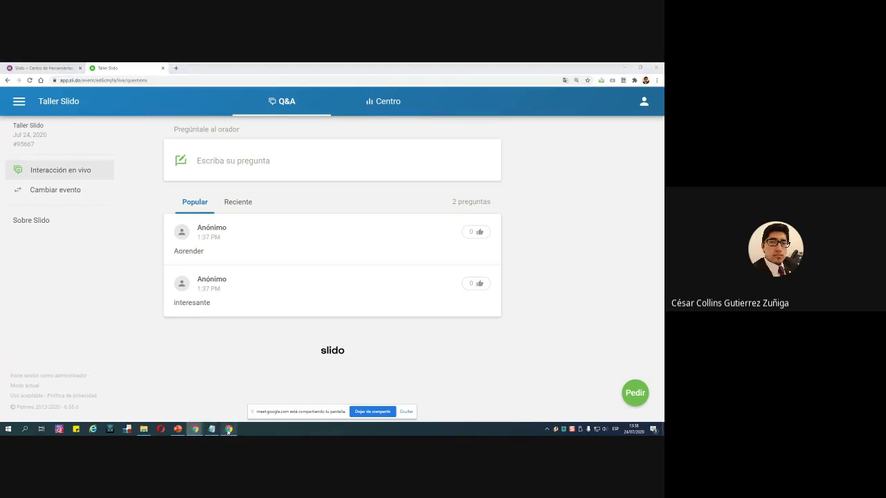
mouse_move(197, 431)
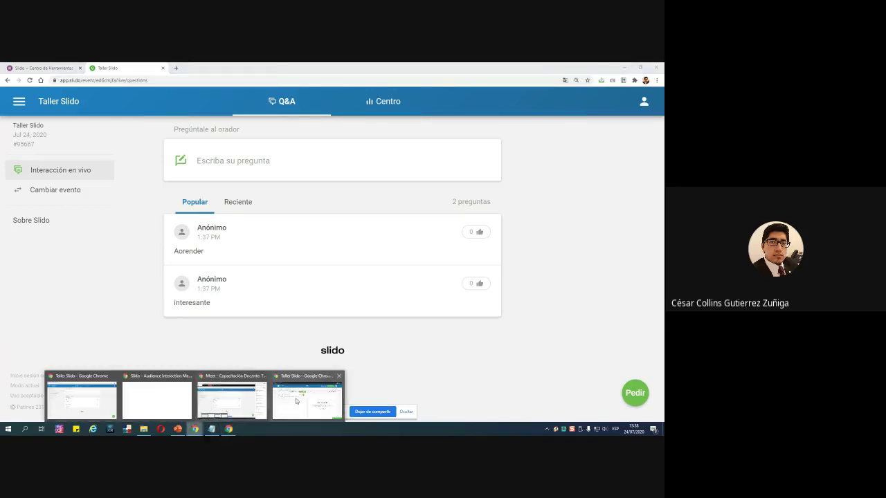
left_click(96, 400)
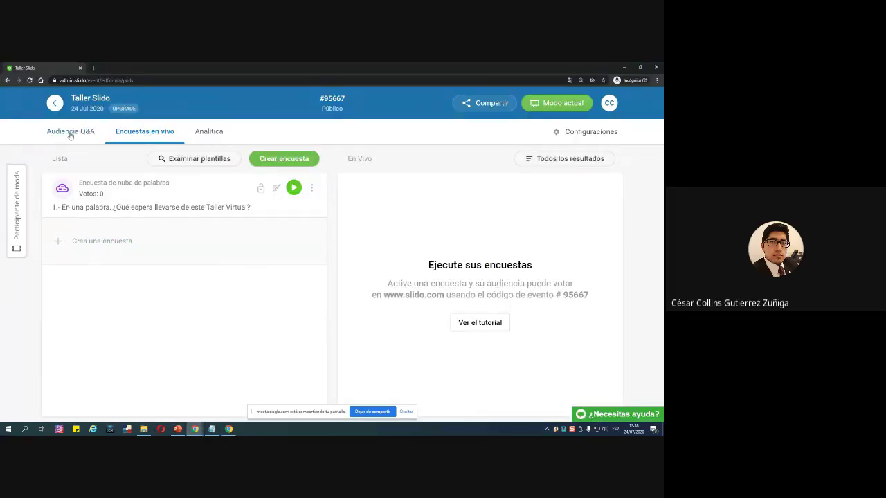
left_click(70, 132)
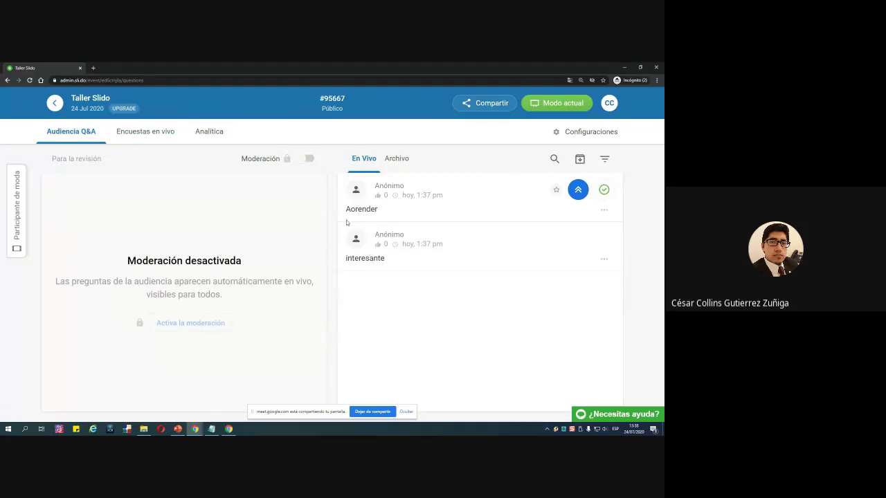
left_click_drag(375, 186, 406, 189)
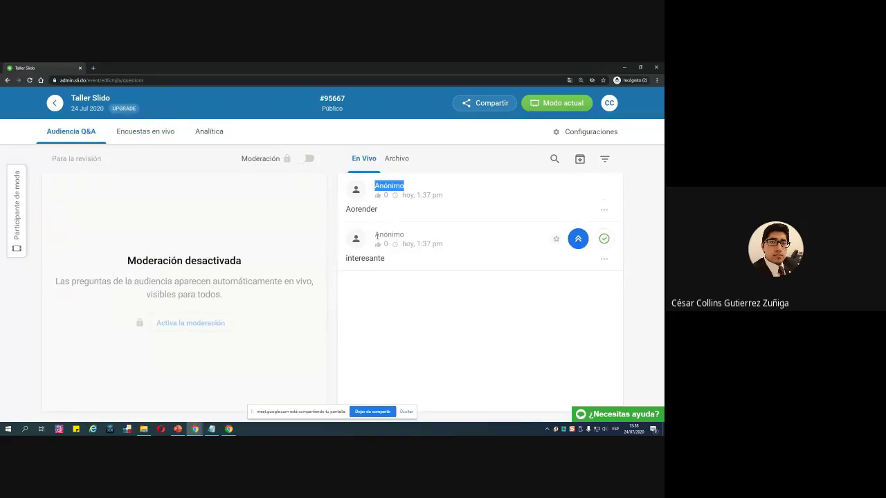
left_click_drag(376, 235, 406, 235)
double_click(349, 210)
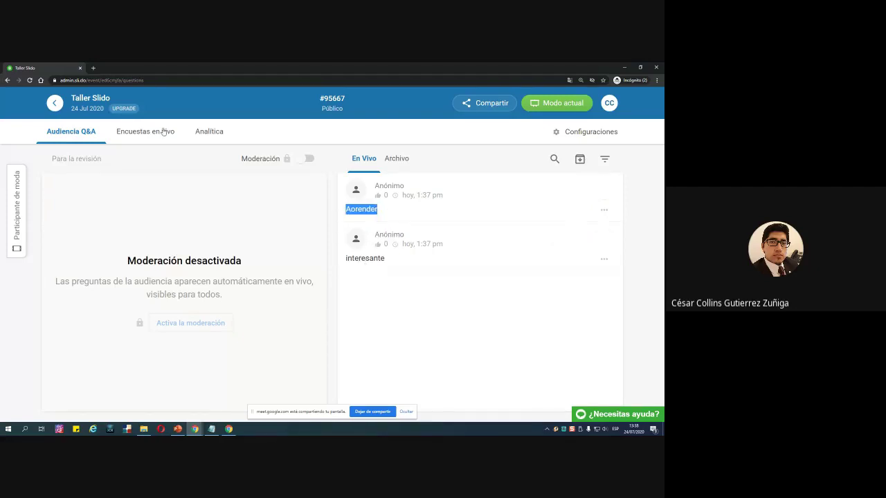
Return to the participant view and submit the anonymous question "Ponente, como se llama usted?".
left_click(196, 430)
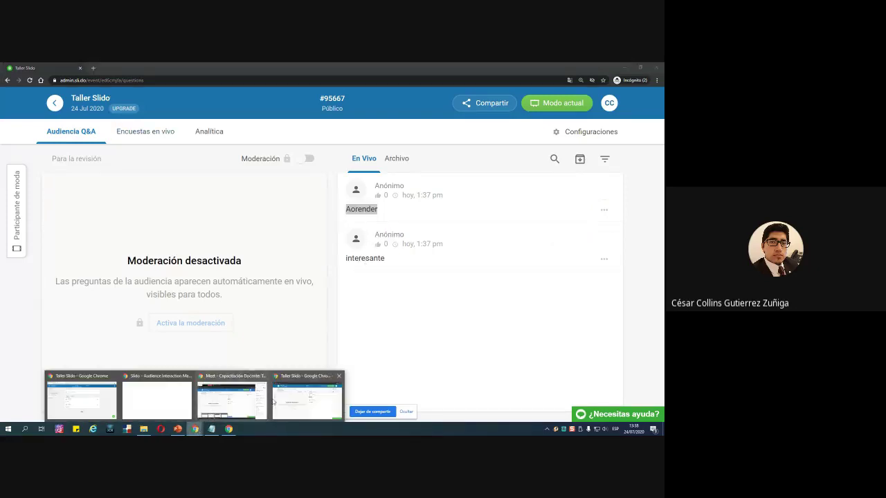
left_click(230, 391)
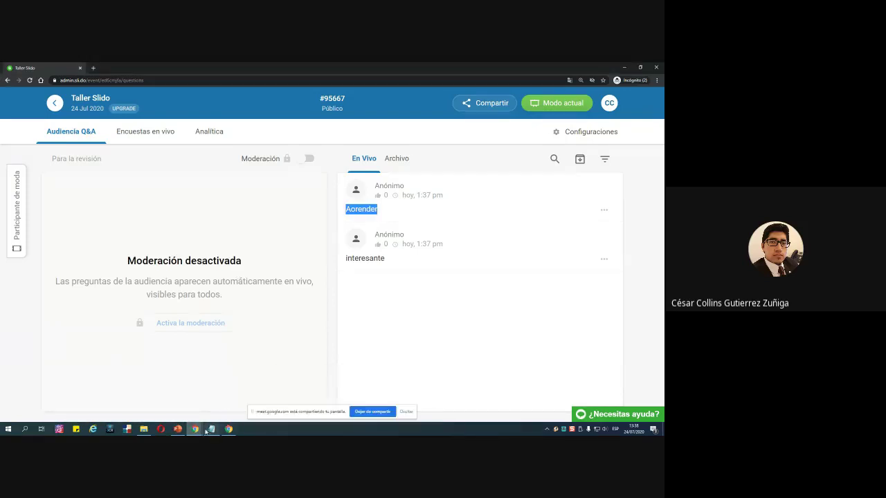
mouse_move(196, 430)
left_click(82, 391)
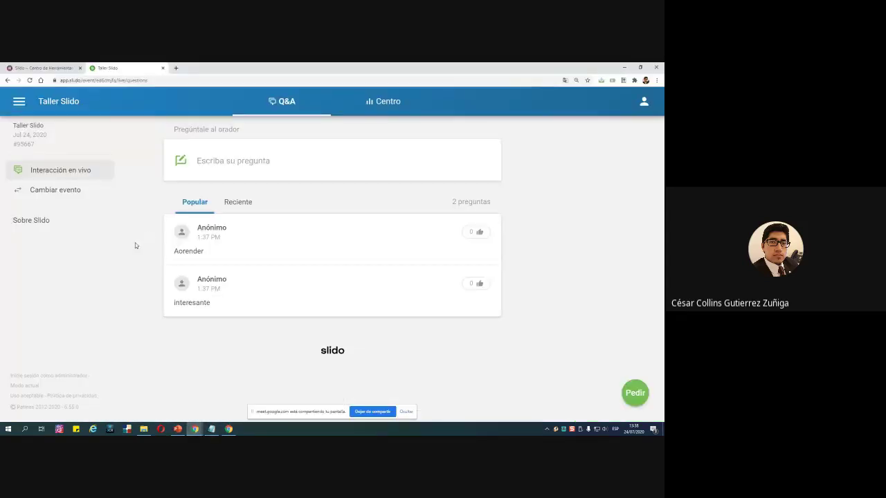
left_click(216, 162)
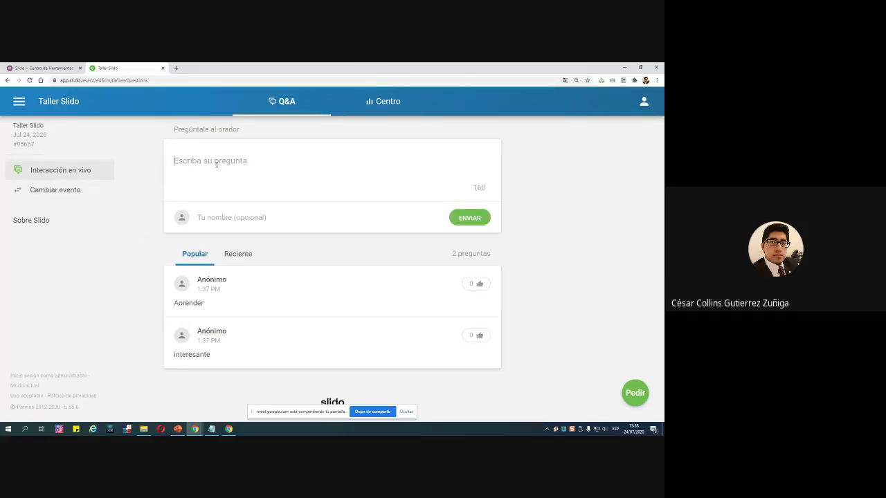
type("Ponente, como se llama ")
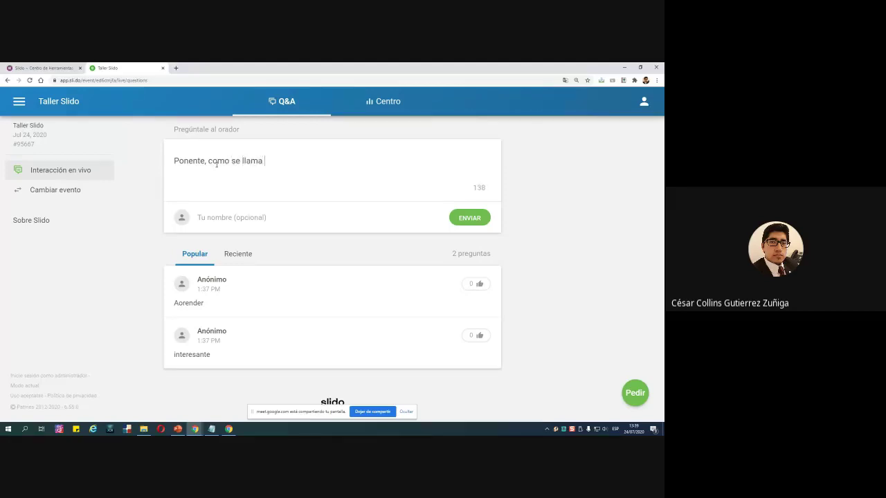
type("usted?")
left_click(469, 217)
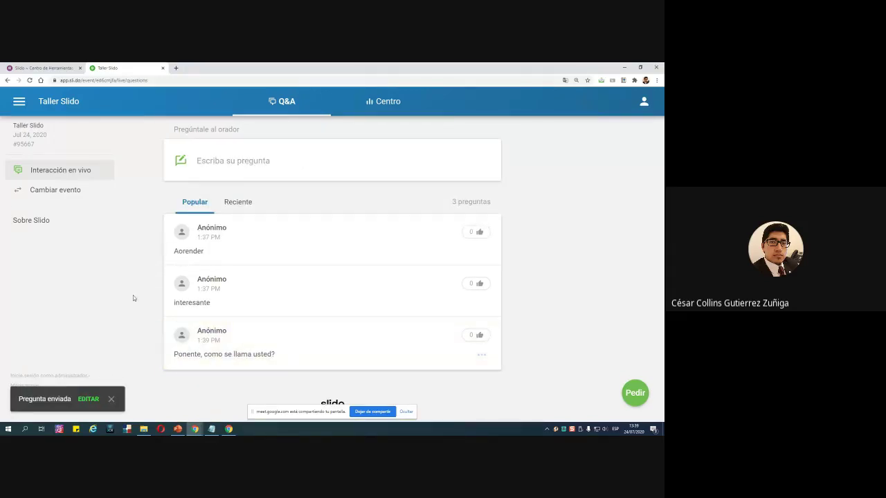
Switch to the Taller Slido administration window and reply "Muy bien, gracias!!!" as Moderador to the live question "Esta bien de salud?".
mouse_move(200, 433)
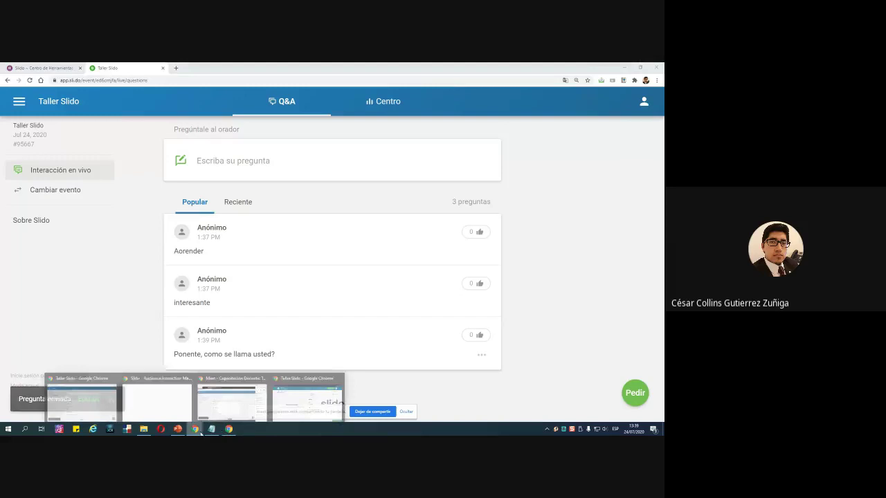
left_click(301, 407)
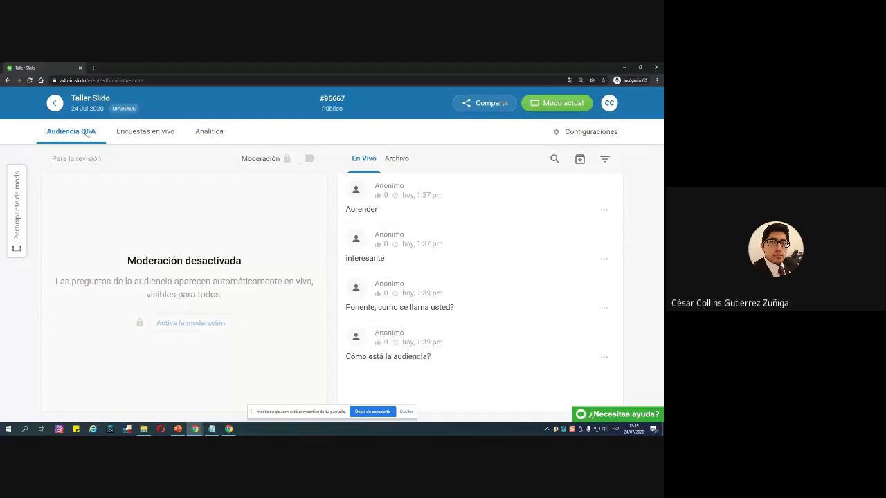
mouse_move(394, 368)
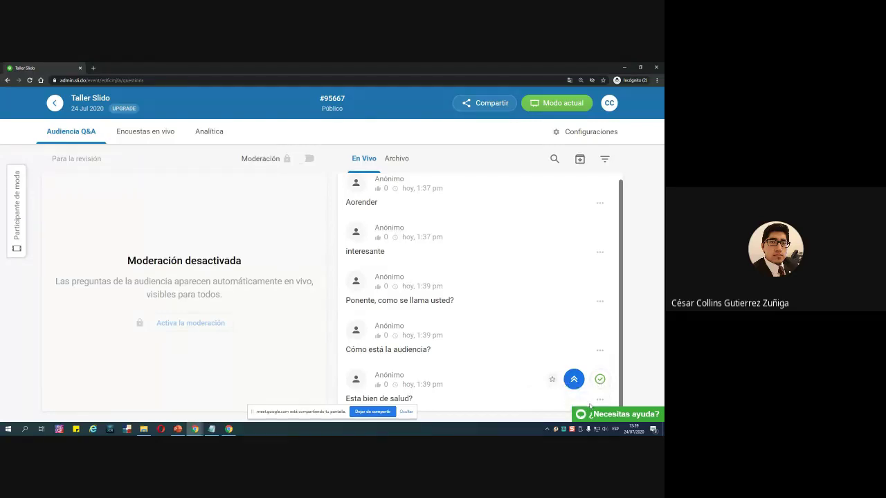
left_click(599, 400)
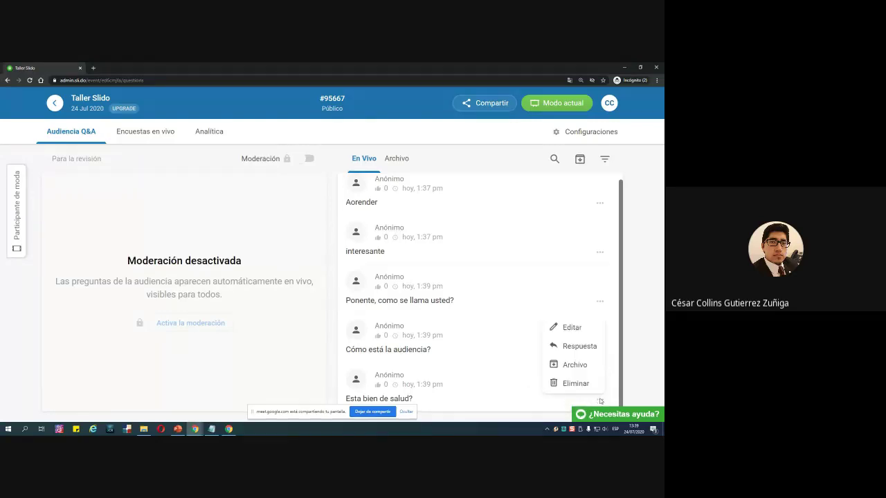
left_click(573, 348)
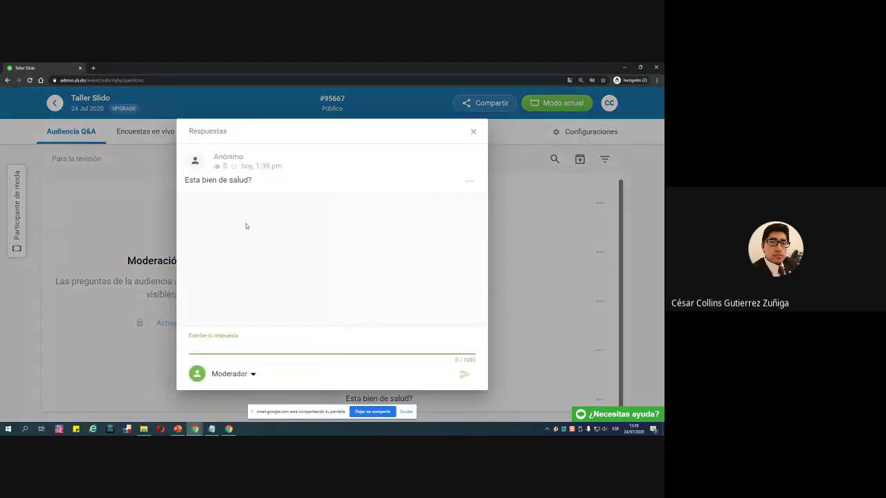
left_click(246, 346)
type("Muy bien, gracias!!!")
left_click(465, 375)
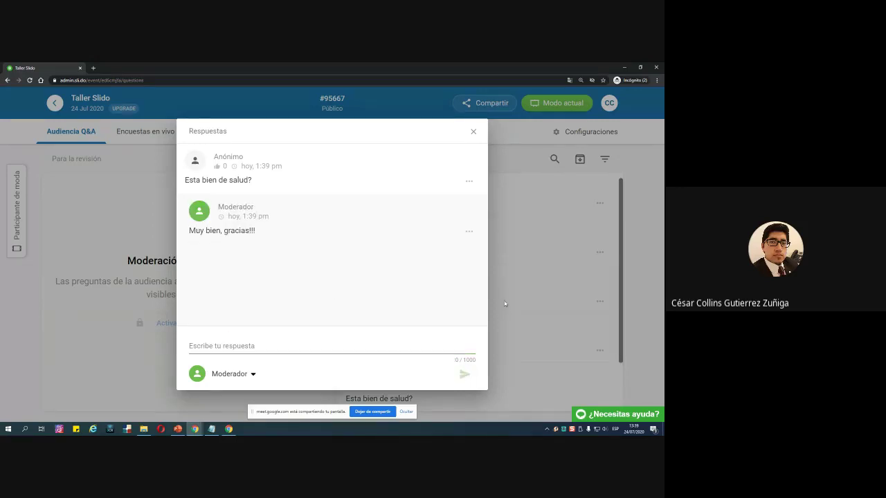
left_click(475, 133)
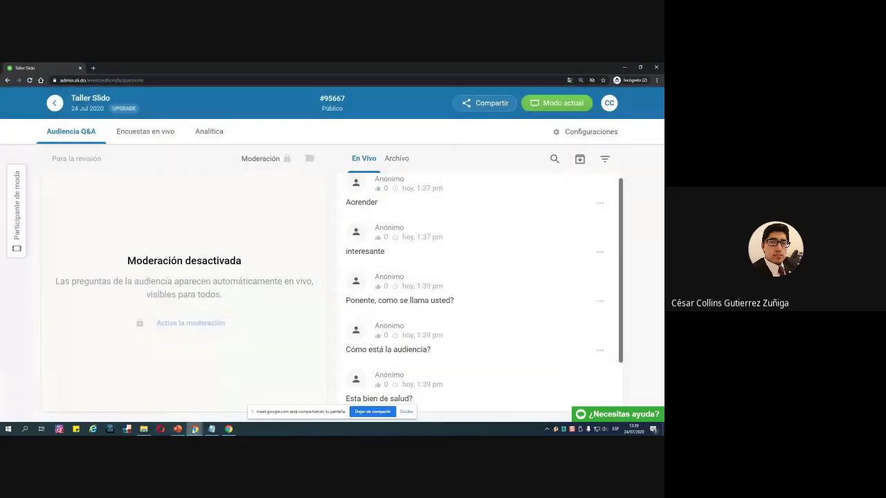
Close the blank Slido window and, in the participant view, read the moderator's reply to "Esta bien de salud?".
mouse_move(195, 429)
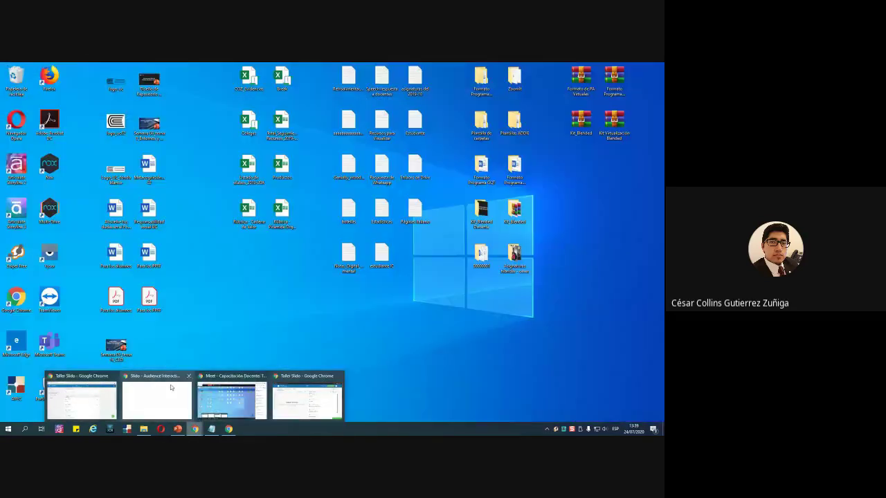
left_click(190, 376)
left_click(137, 398)
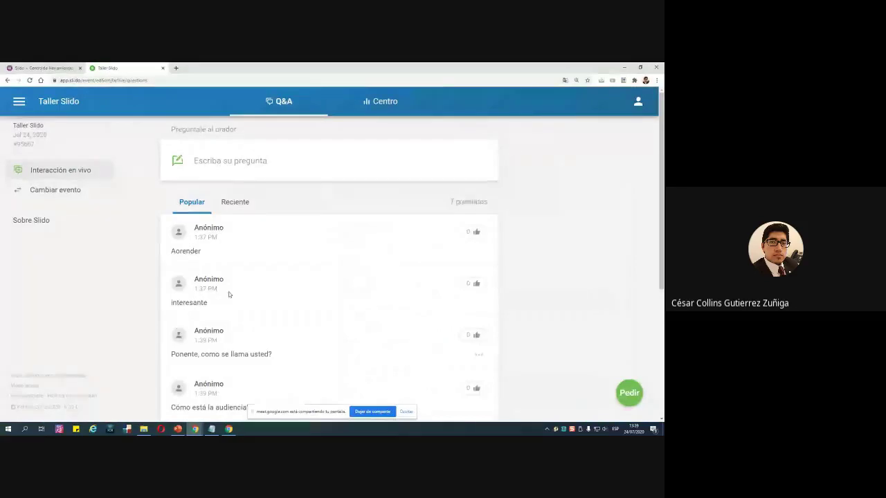
scroll(229, 294, "down", 5)
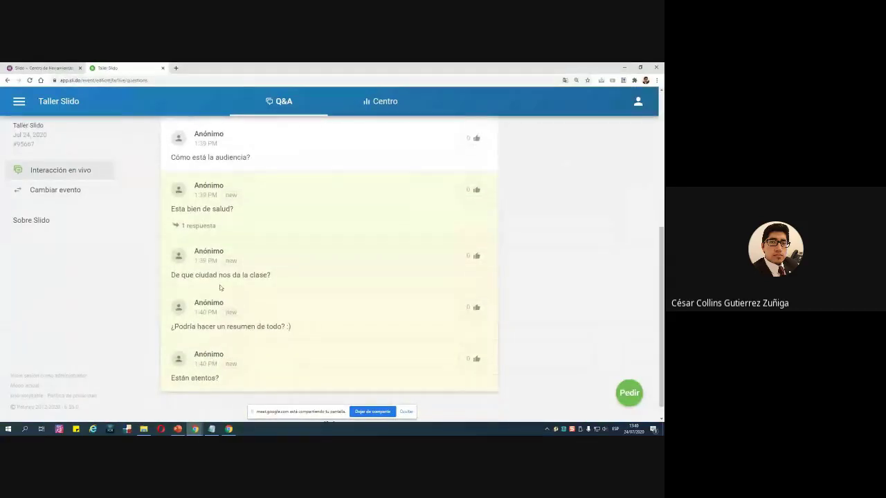
left_click(197, 225)
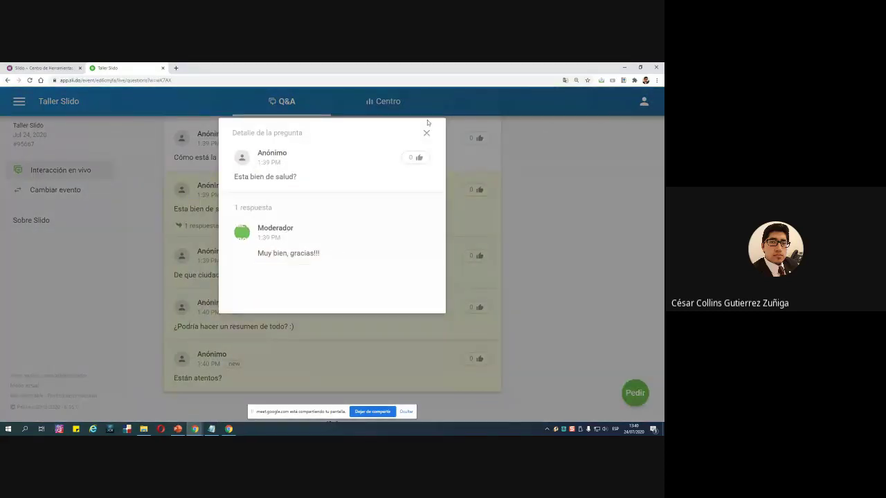
left_click(426, 133)
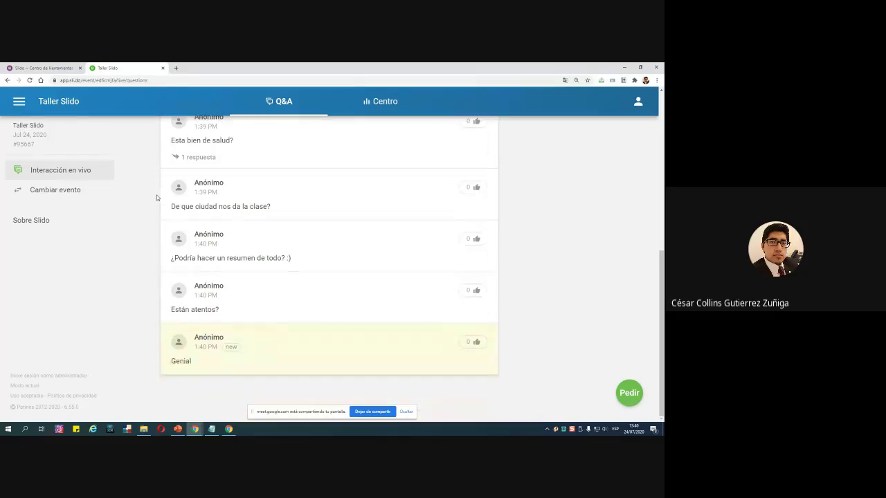
Review the audience questions and their votes in the participant's Popular Q&A list.
scroll(201, 194, "up", 3)
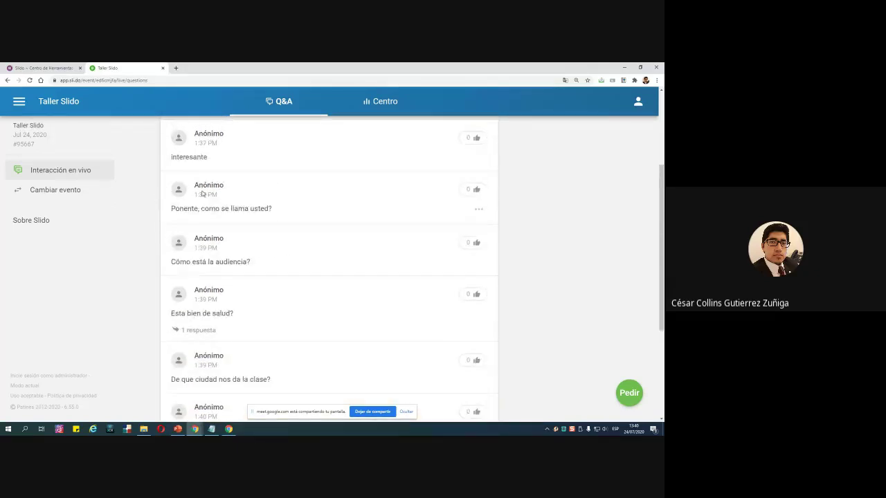
scroll(201, 194, "up", 4)
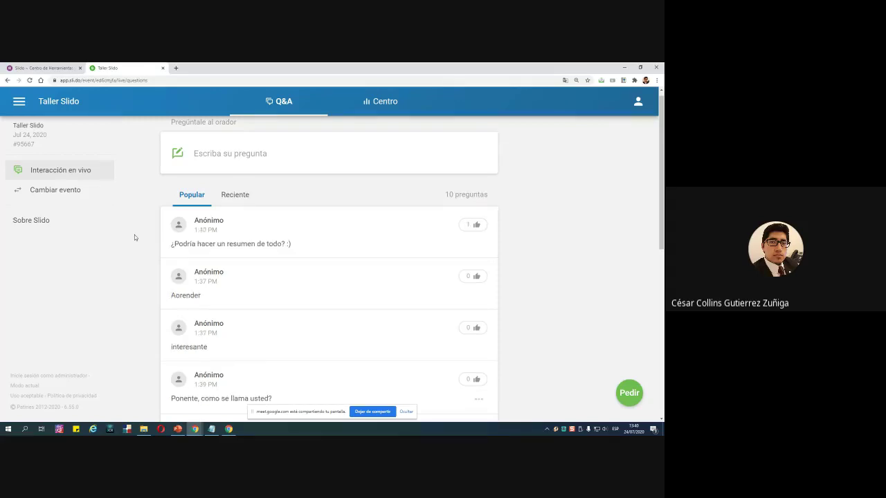
scroll(124, 265, "down", 5)
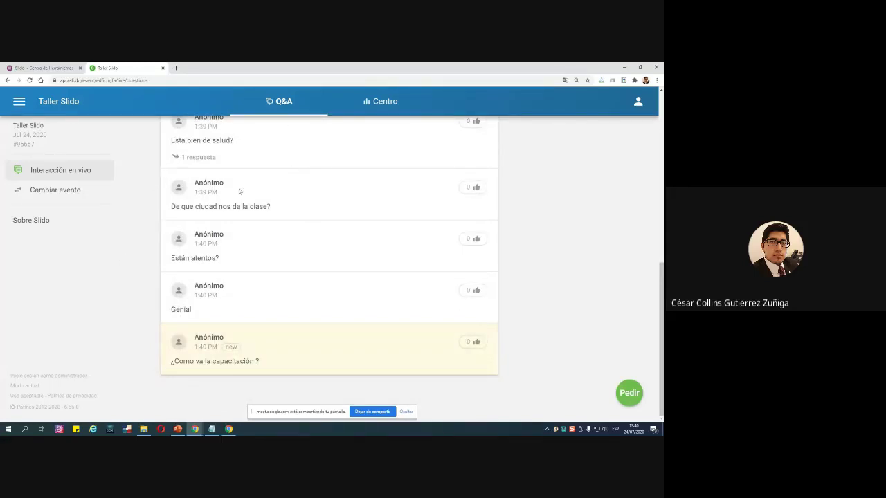
scroll(236, 190, "up", 6)
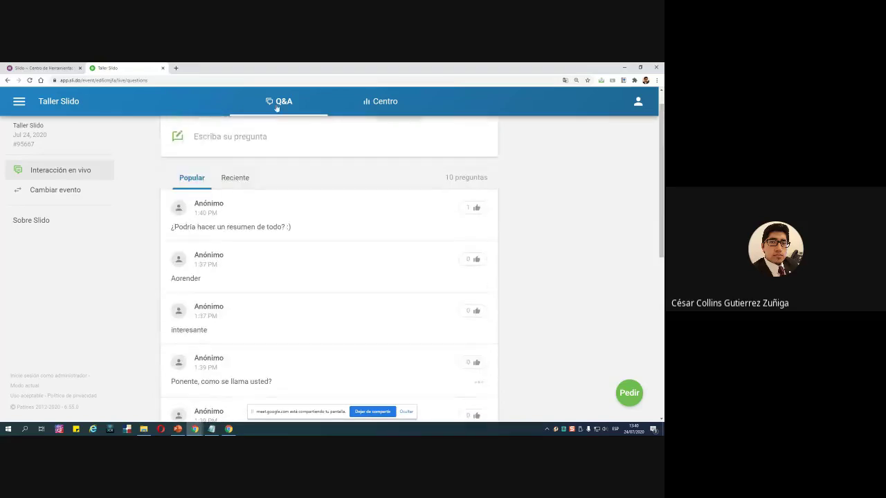
scroll(228, 202, "up", 1)
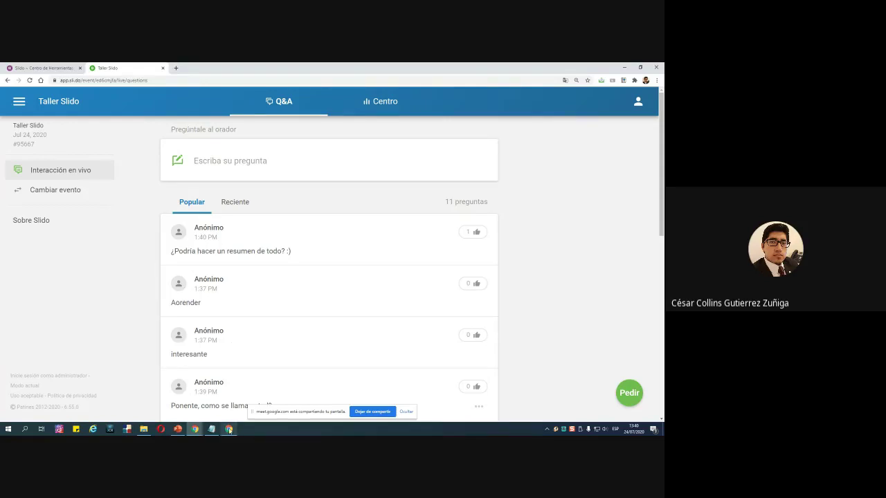
Return to the administration window and activate the word cloud poll "1.- En una palabra, ¿Qué espera llevarse de este Taller Virtual?".
mouse_move(195, 430)
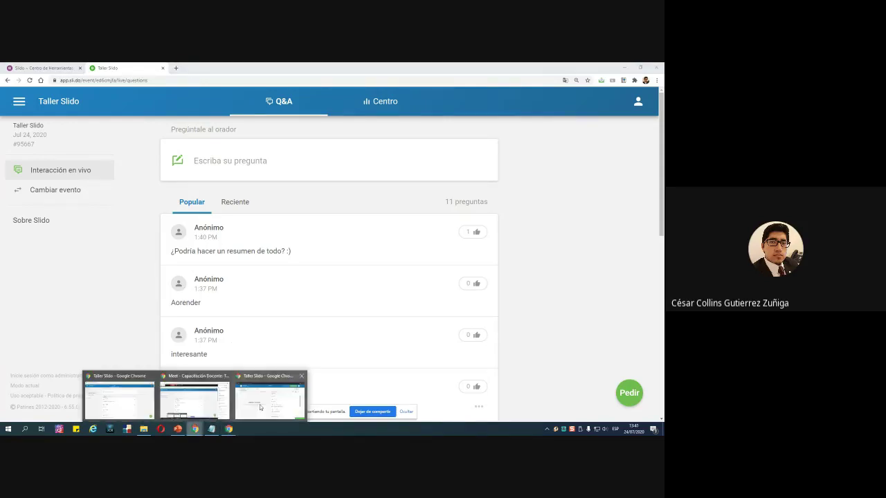
left_click(263, 406)
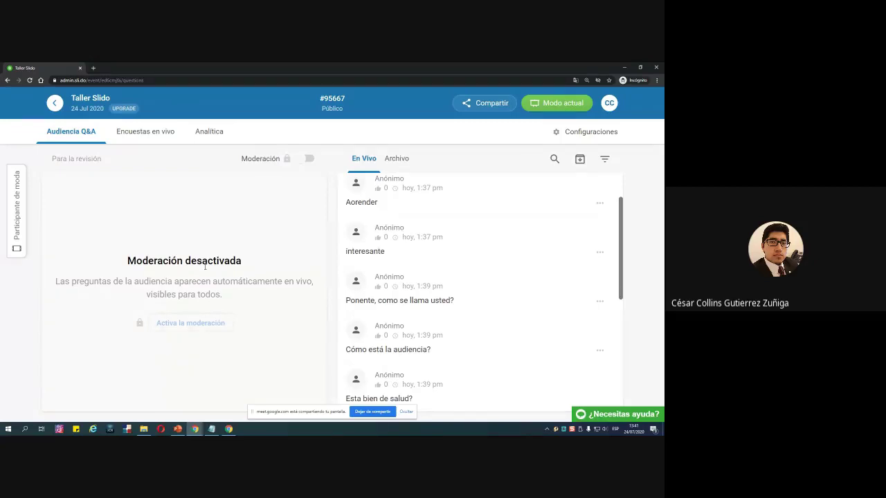
left_click(146, 137)
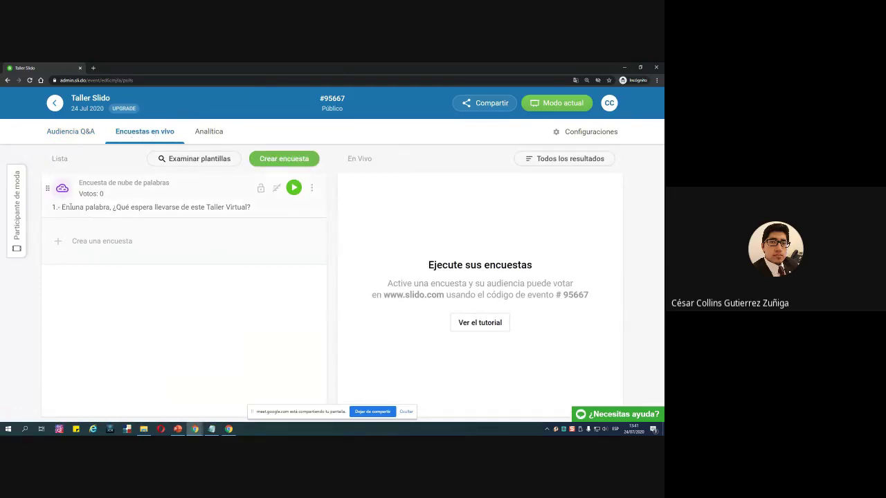
left_click_drag(81, 182, 179, 185)
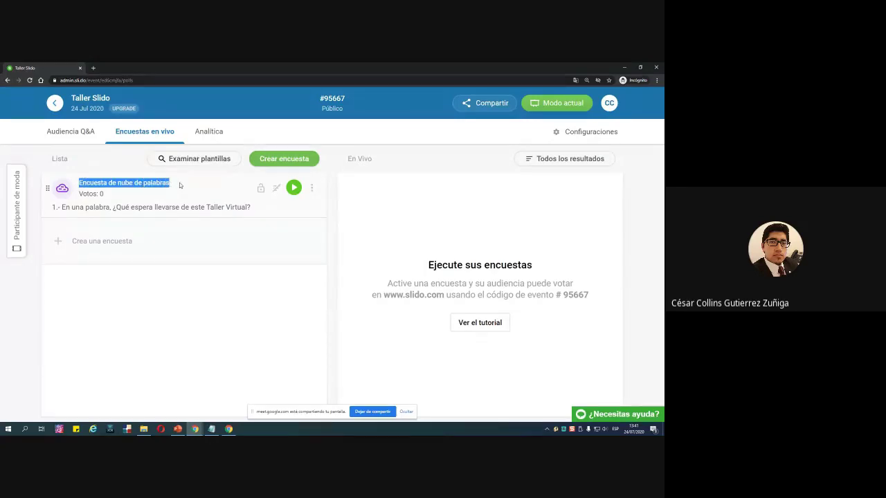
left_click(169, 200)
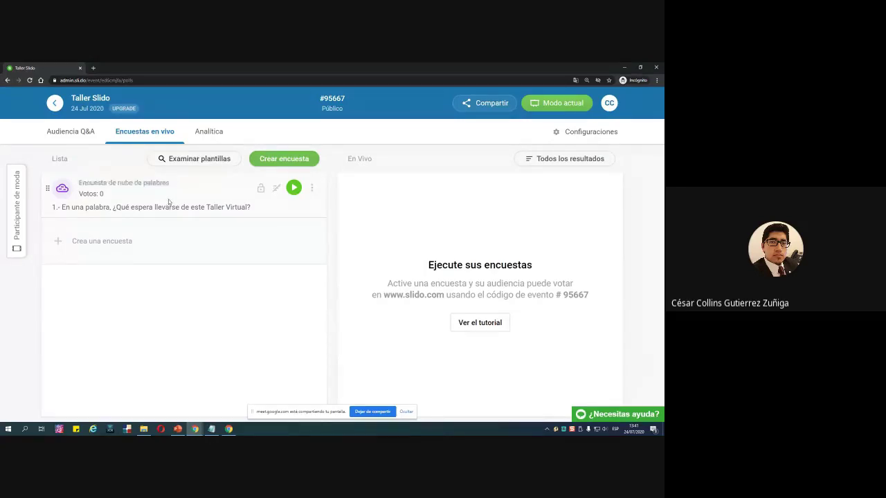
left_click(293, 189)
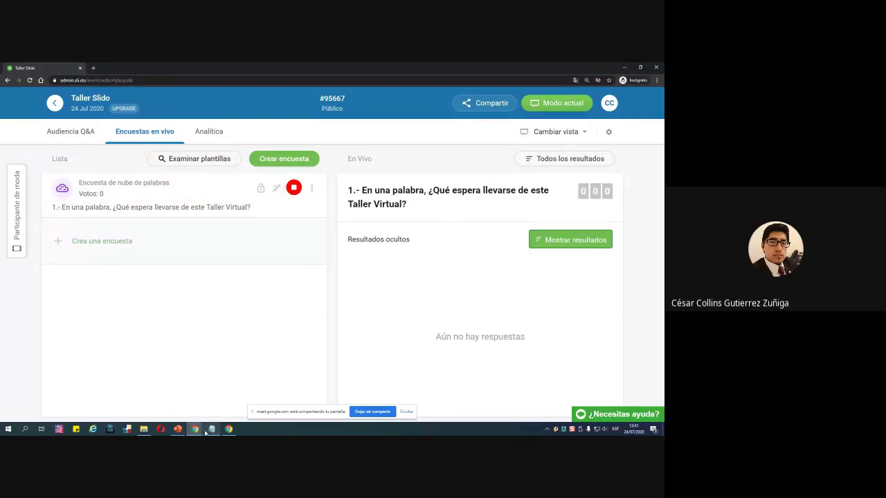
Switch to the participant view and submit "Tecnología" as the answer to the word cloud poll.
mouse_move(206, 433)
left_click(280, 398)
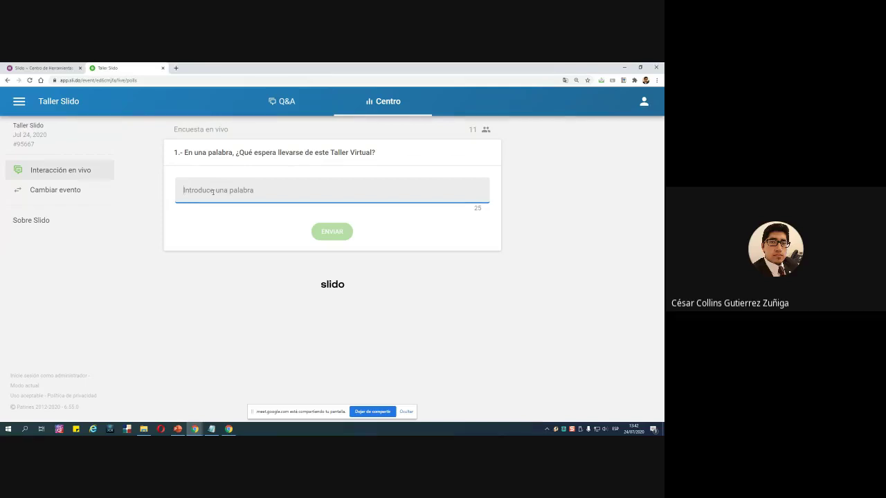
type("Tecnolo")
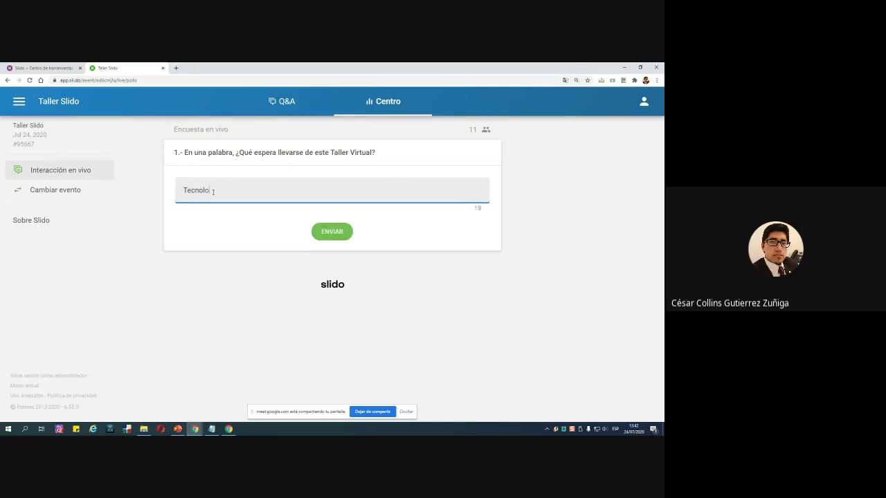
type("gía")
left_click(331, 234)
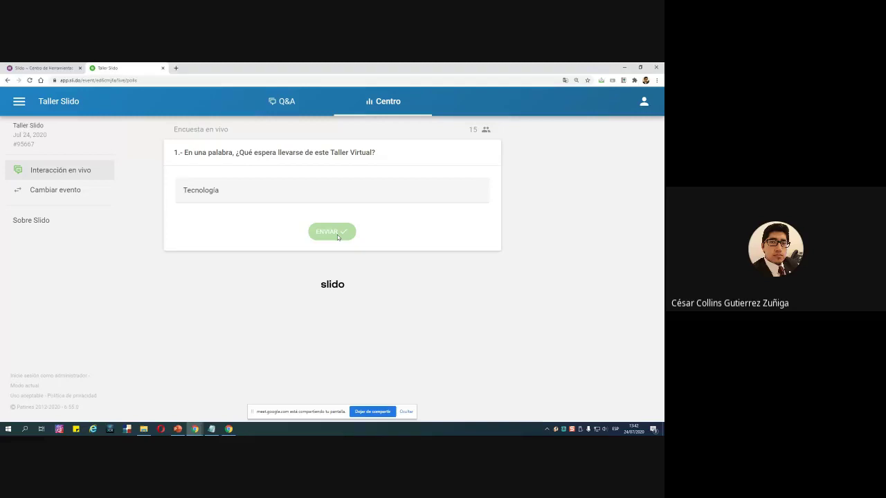
Return to the administration window, hide the screen-sharing notice and examine the incoming answers to the live word cloud poll.
mouse_move(196, 429)
left_click(260, 400)
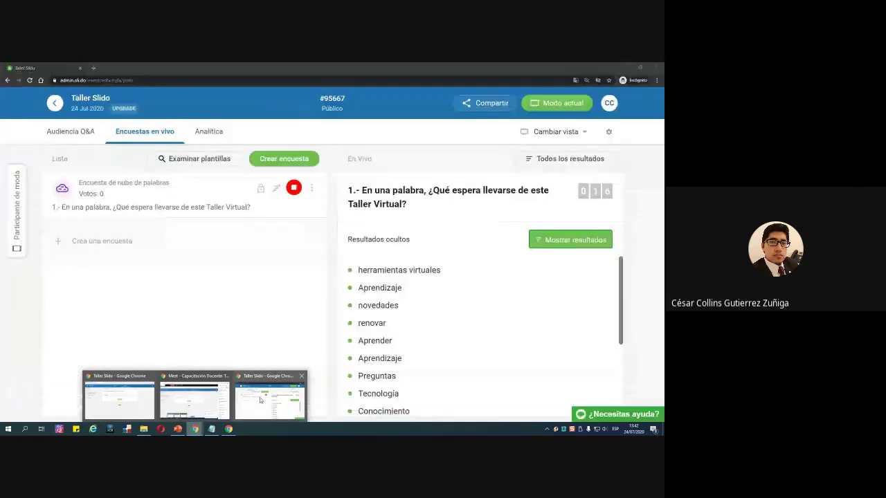
left_click(260, 400)
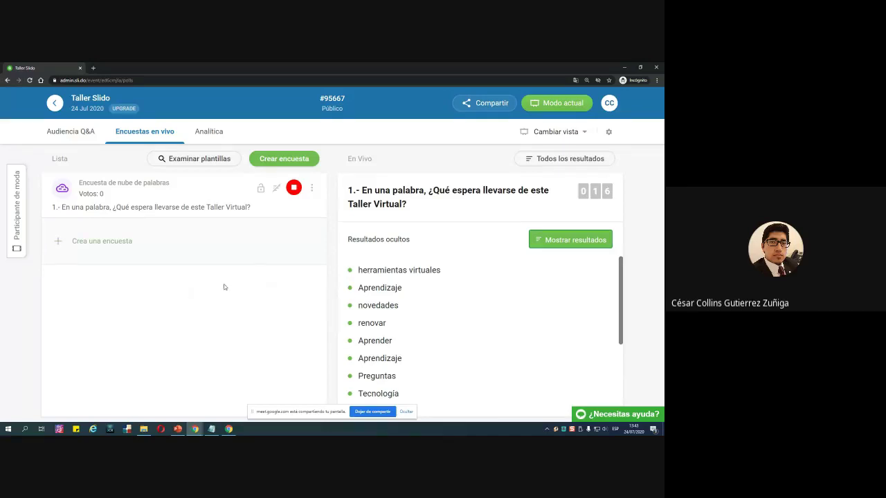
scroll(356, 284, "down", 4)
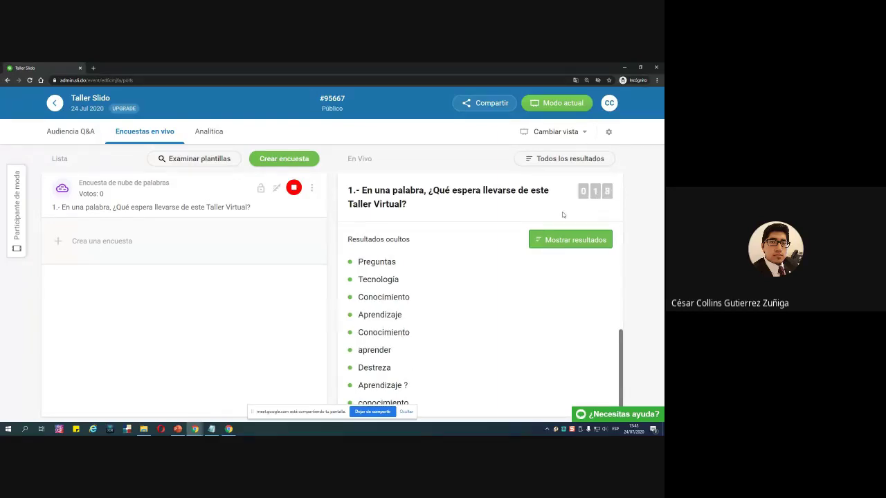
mouse_move(398, 277)
left_click(406, 412)
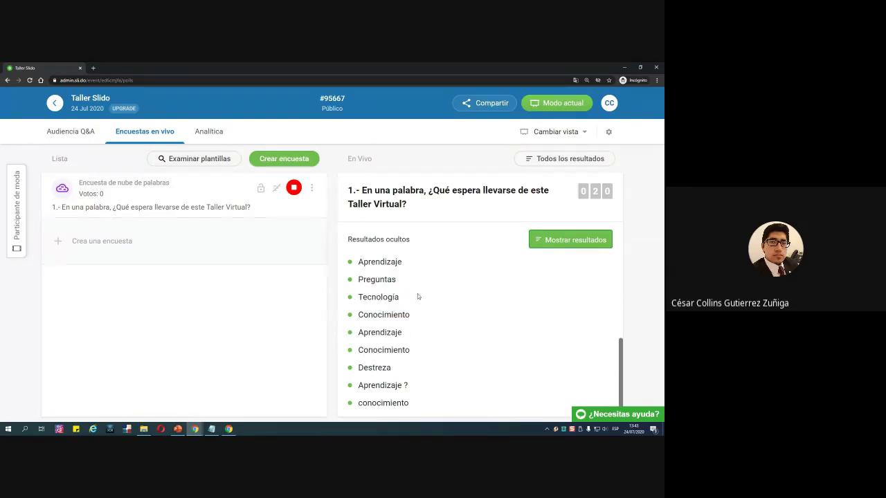
scroll(404, 302, "down", 1)
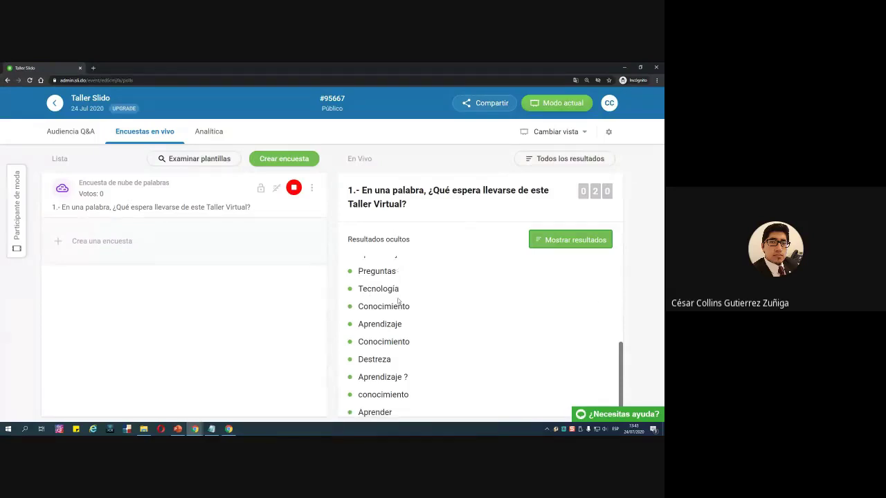
scroll(399, 299, "up", 2)
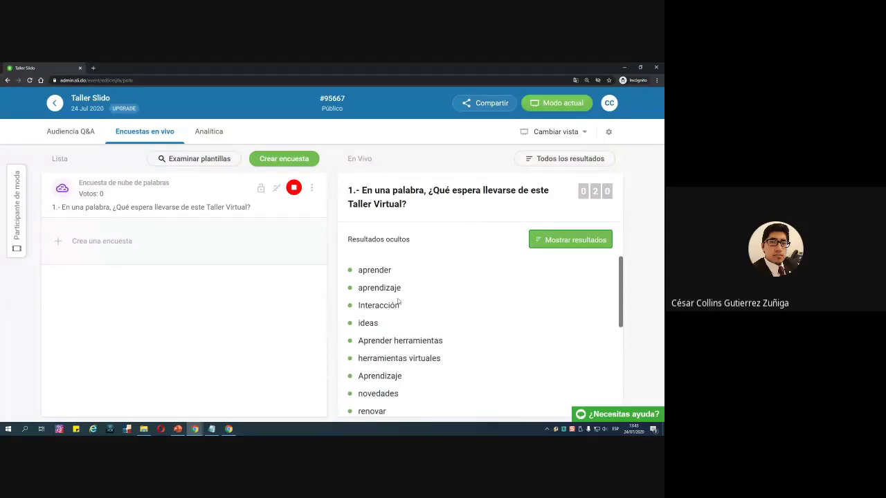
Open the Taller Slido event's present mode in a new browser tab to show the active word cloud poll.
left_click(554, 105)
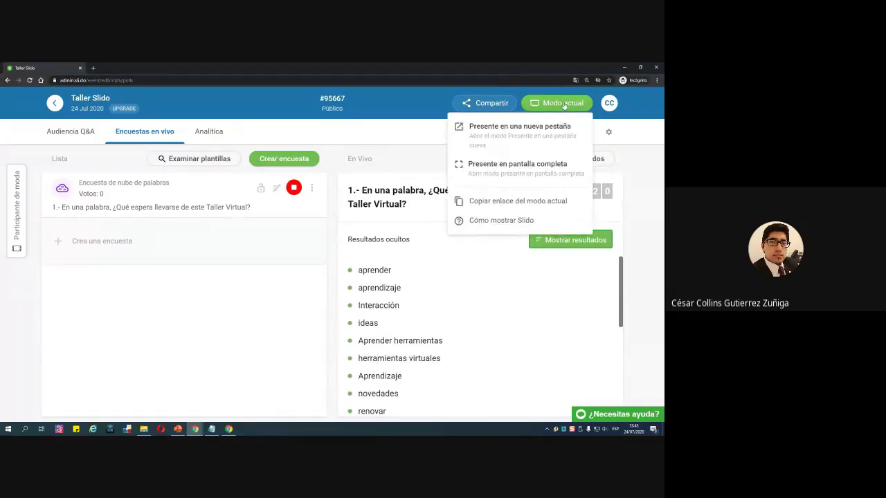
left_click(398, 116)
left_click(485, 102)
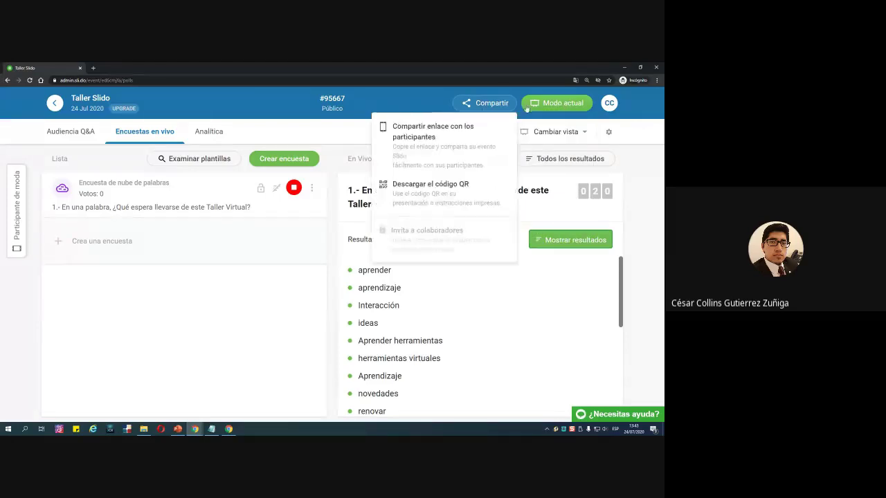
left_click(561, 103)
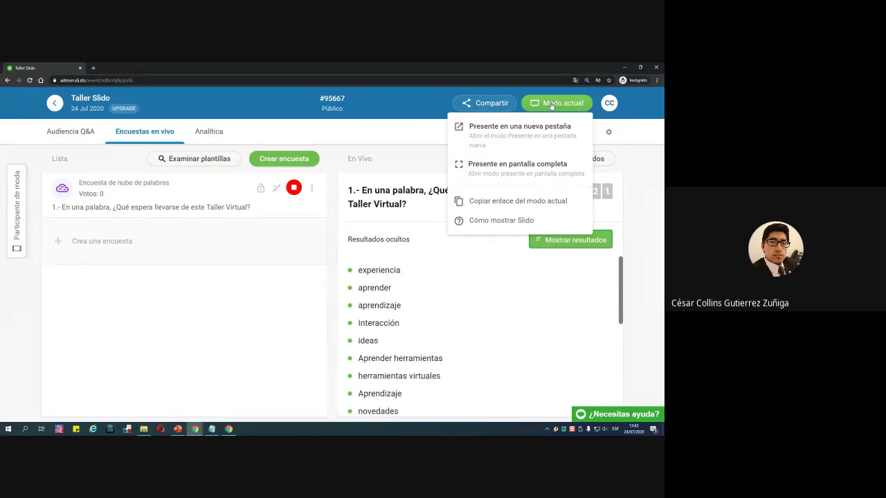
left_click(552, 104)
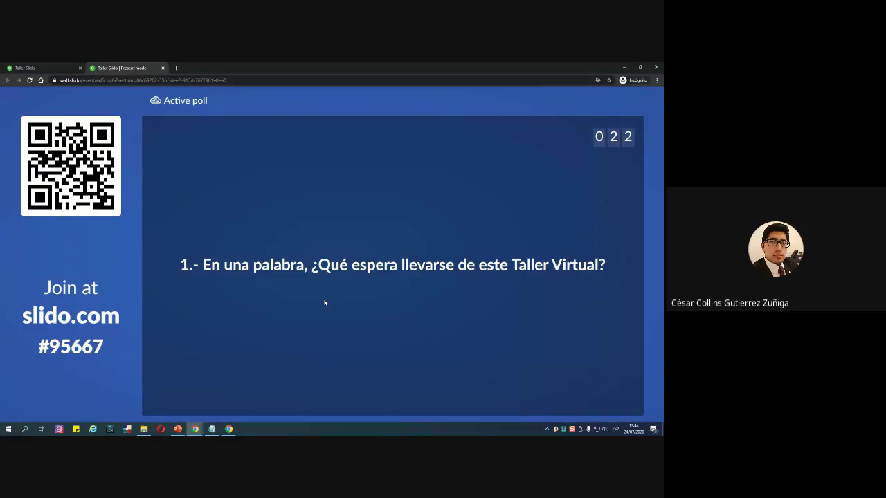
mouse_move(165, 255)
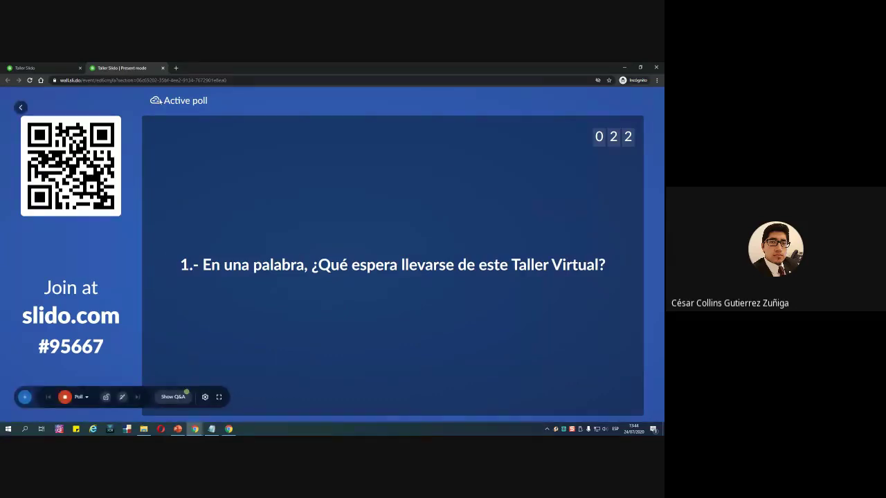
Return to the event's administration tab, reload the page and translate it into Spanish.
left_click(49, 67)
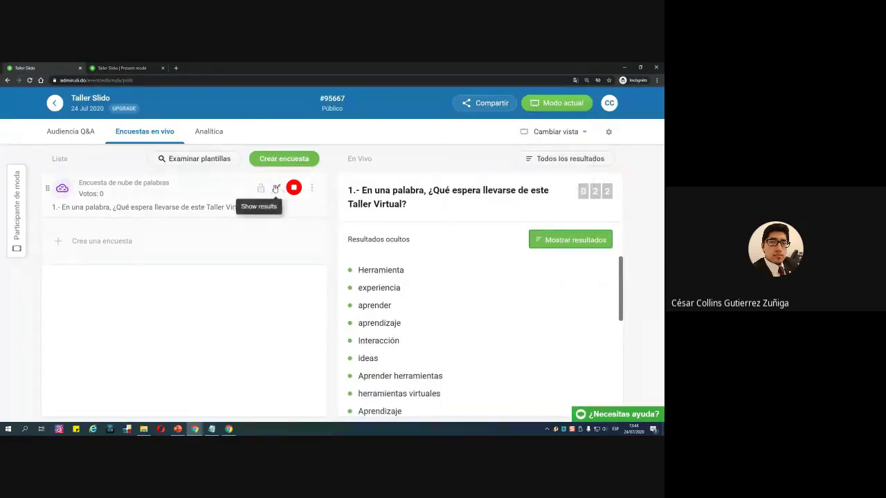
right_click(222, 303)
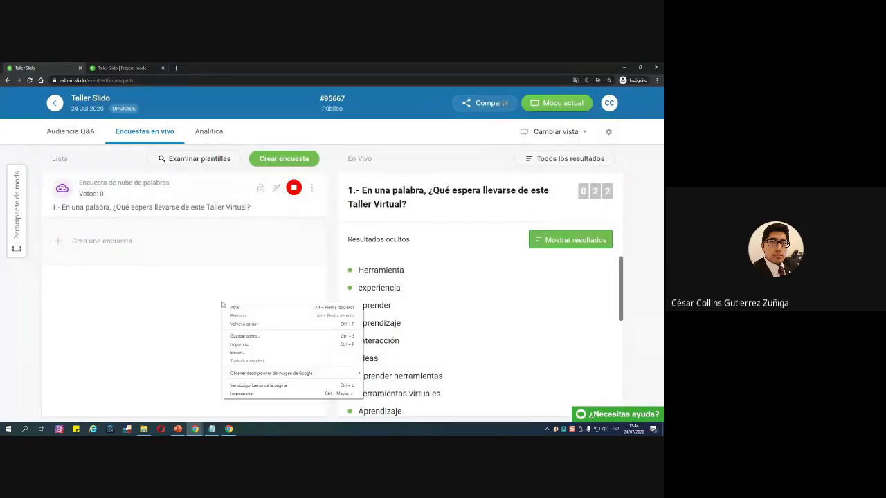
left_click(248, 278)
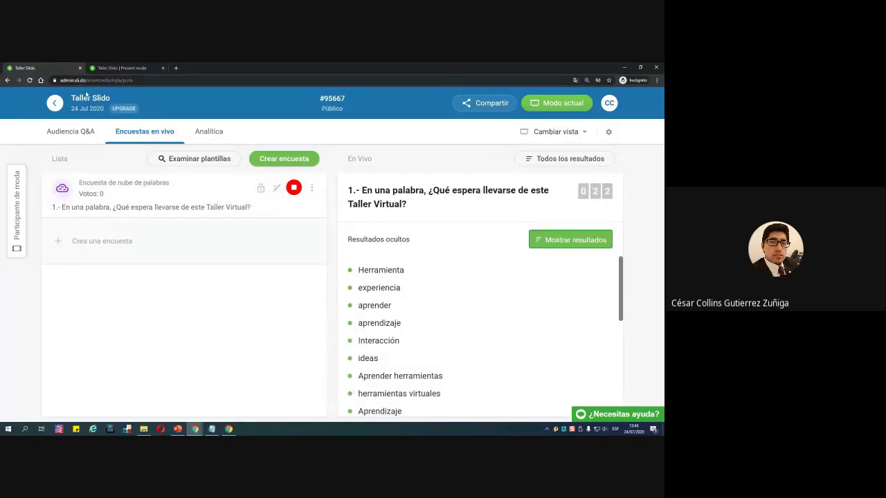
left_click(30, 80)
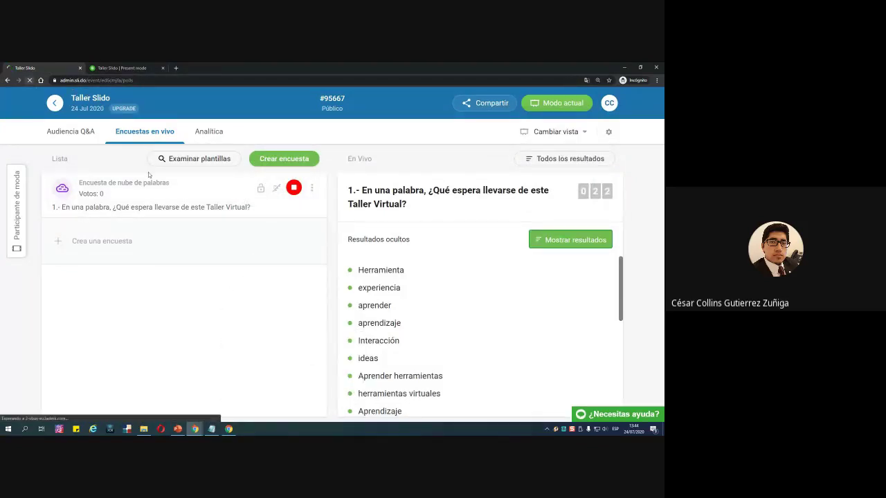
right_click(217, 302)
left_click(242, 360)
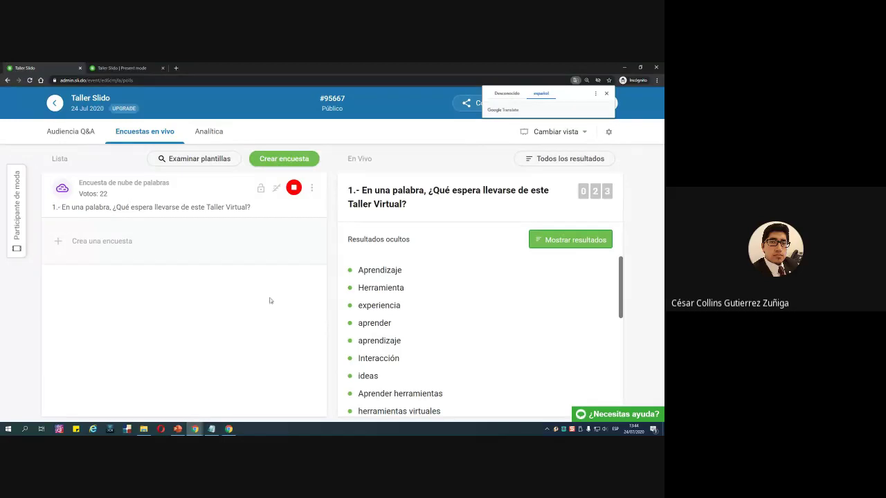
Switch to the present mode tab and examine the active poll's vote counter.
left_click(122, 68)
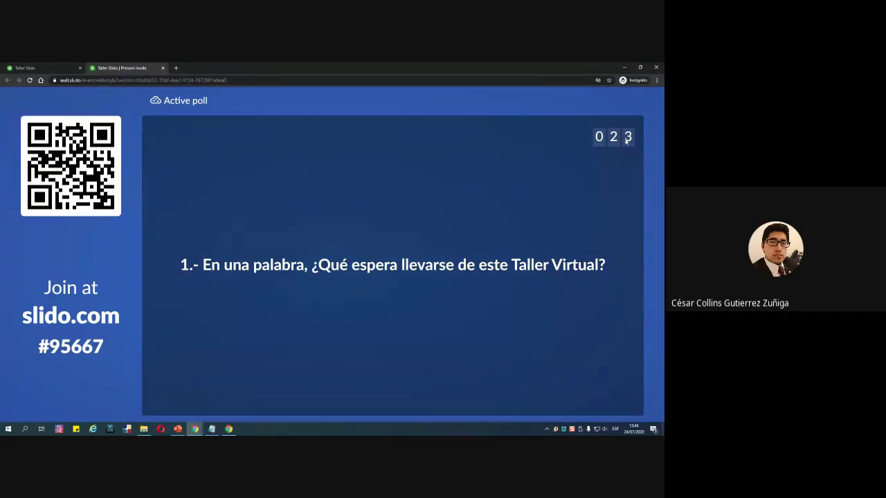
left_click_drag(607, 138, 630, 137)
left_click(624, 165)
mouse_move(22, 105)
Switch to the participant window and close its Taller Slido tab.
mouse_move(195, 429)
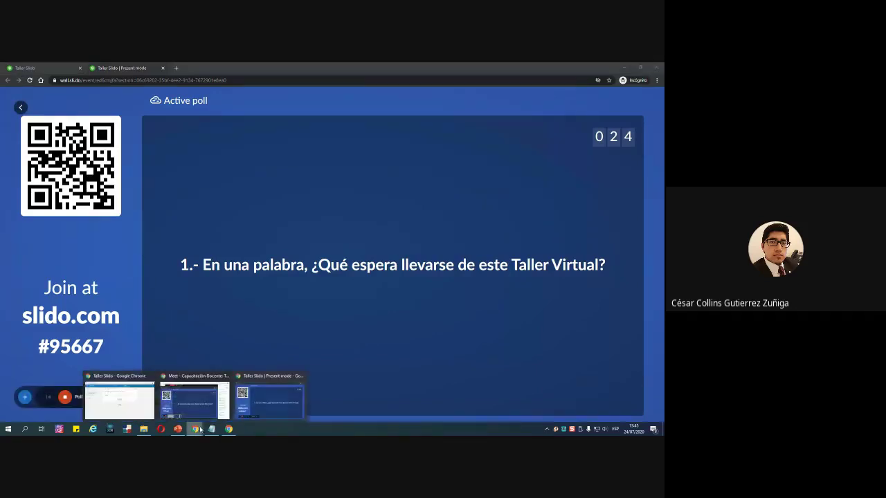
left_click(127, 396)
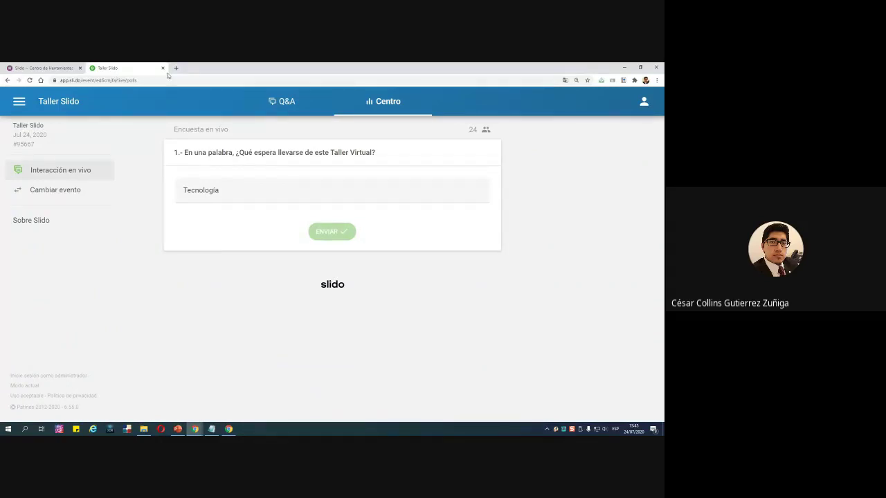
double_click(33, 145)
left_click(163, 68)
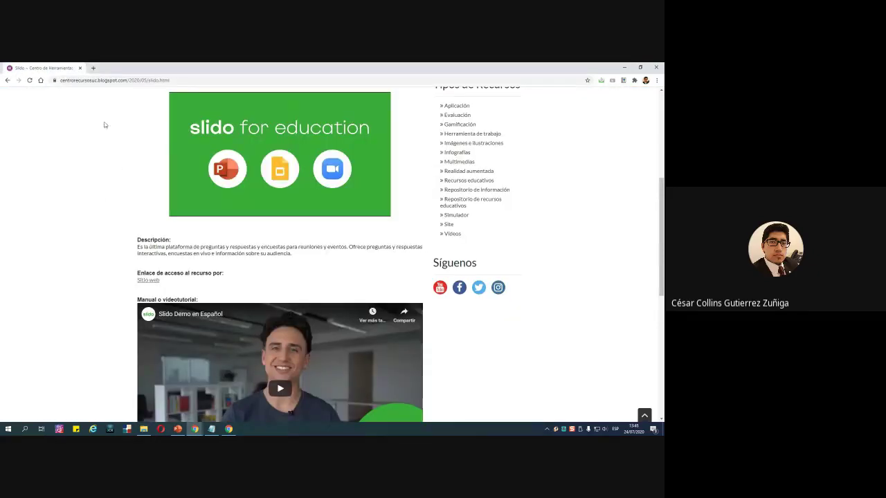
Open the Slido website in a new tab and join the event as a participant with event code 95667.
left_click(94, 68)
type("sli.do")
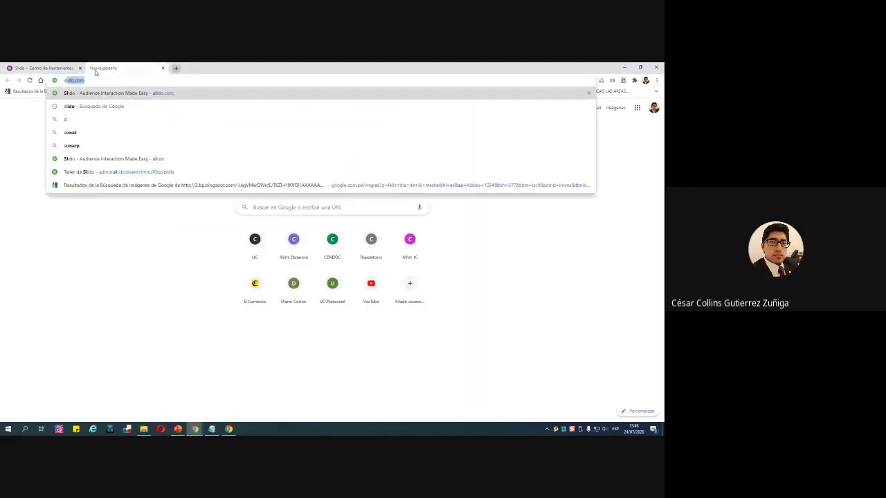
key("Return")
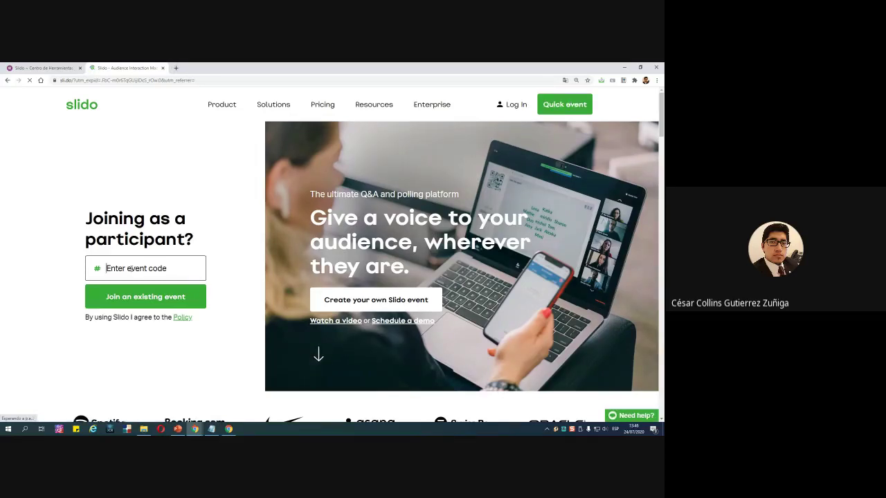
type("95667")
key("Return")
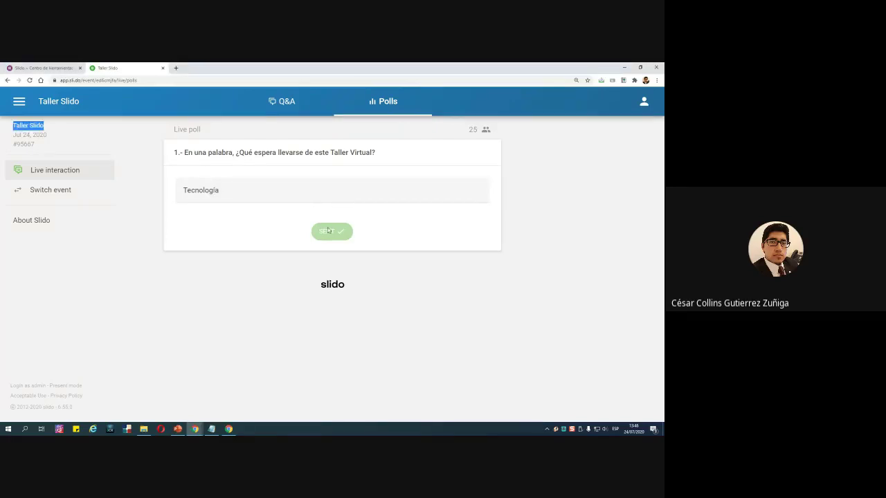
Check whether the submitted answer "Tecnología" can be edited or sent again in the participant's live poll.
left_click(260, 187)
double_click(260, 187)
left_click(260, 222)
left_click(247, 187)
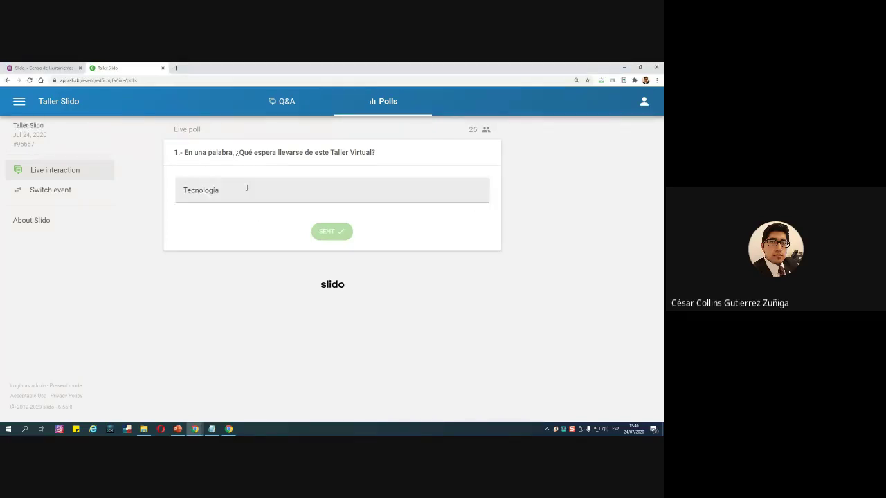
left_click(292, 236)
left_click(265, 192)
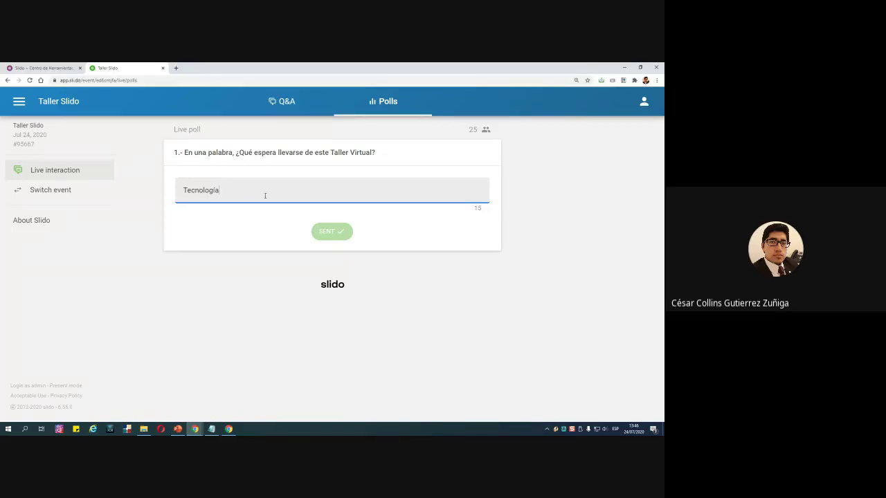
left_click(267, 209)
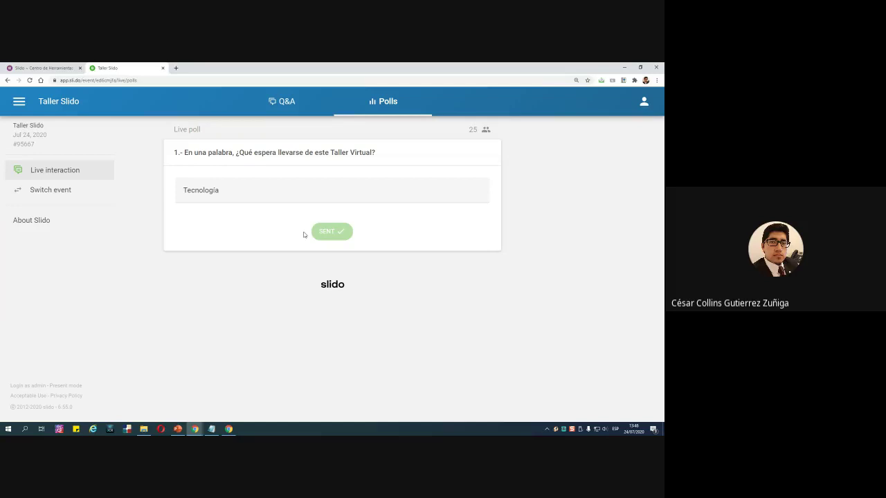
Return to the administration tab, review the word cloud poll's "Permitir respuestas múltiples" option and save the poll with it disabled.
left_click(203, 424)
mouse_move(232, 402)
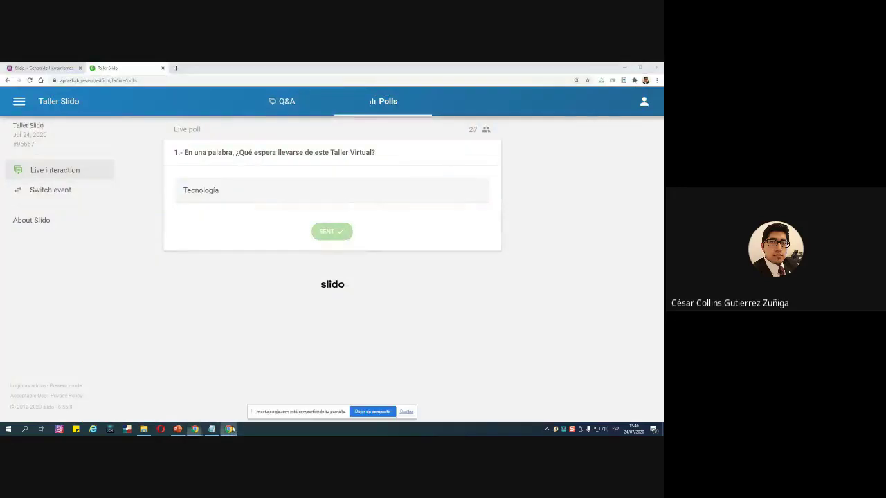
left_click(186, 429)
left_click(194, 430)
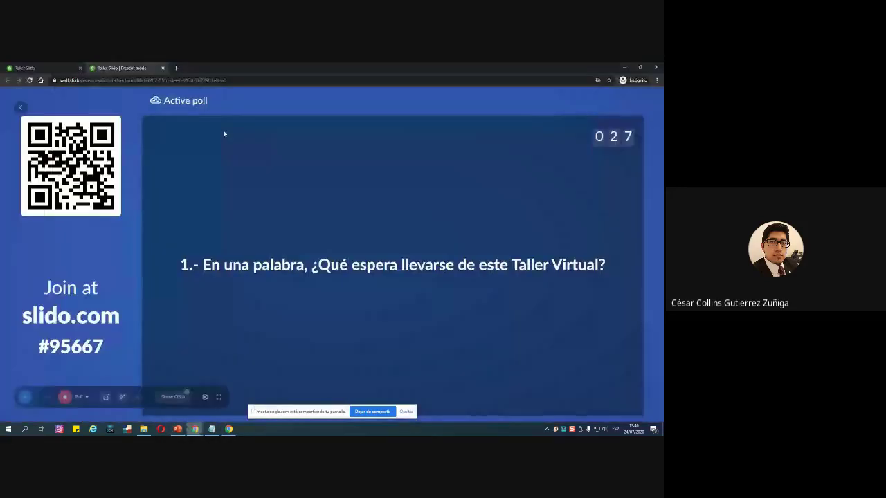
left_click(28, 68)
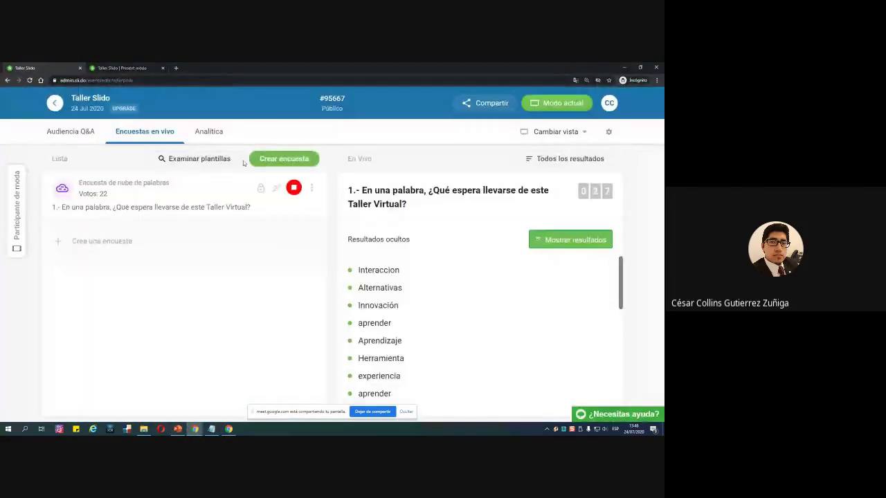
left_click(311, 187)
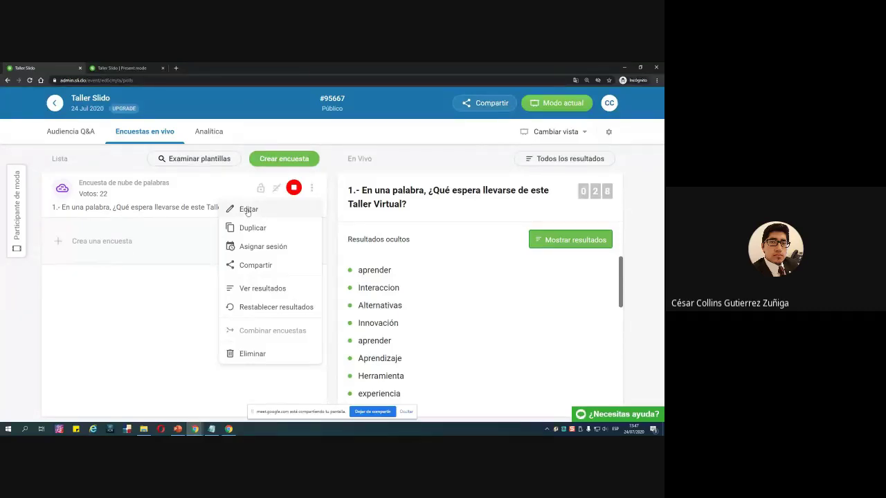
left_click(249, 209)
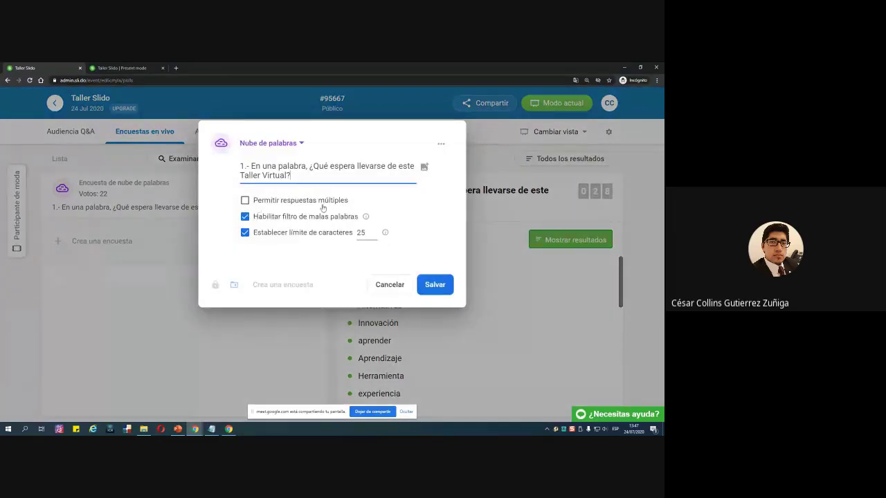
left_click_drag(253, 200, 348, 208)
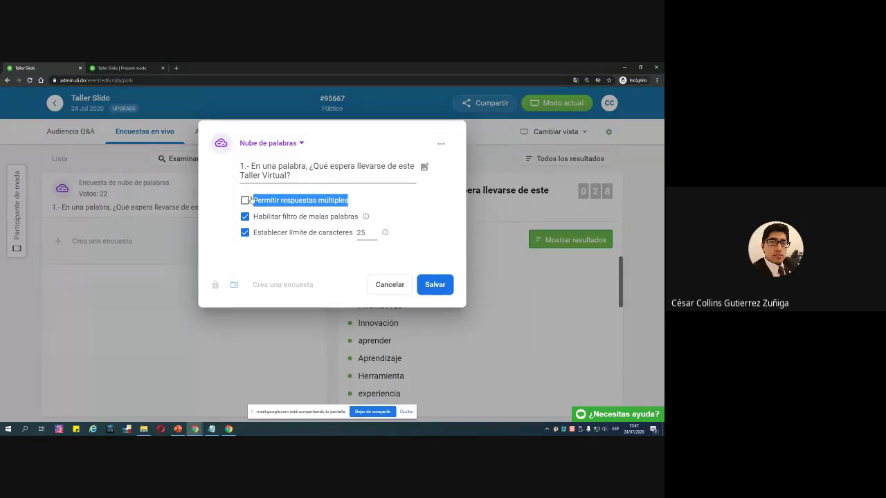
left_click(245, 203)
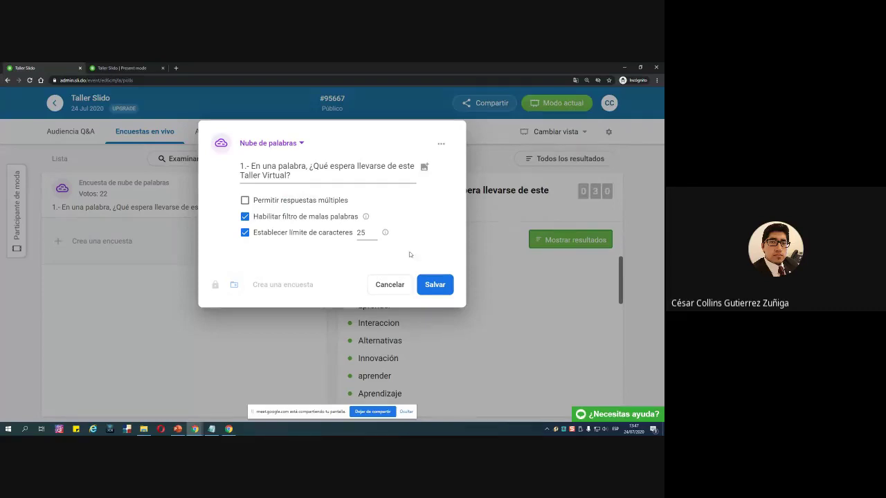
left_click(432, 285)
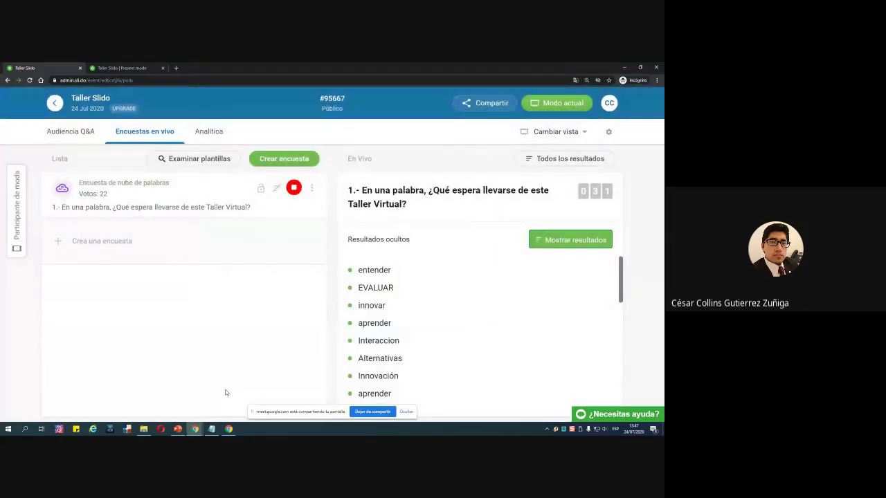
Switch to the participant window and try to resend the answer "Tecnología" to the word cloud poll.
mouse_move(195, 429)
left_click(195, 393)
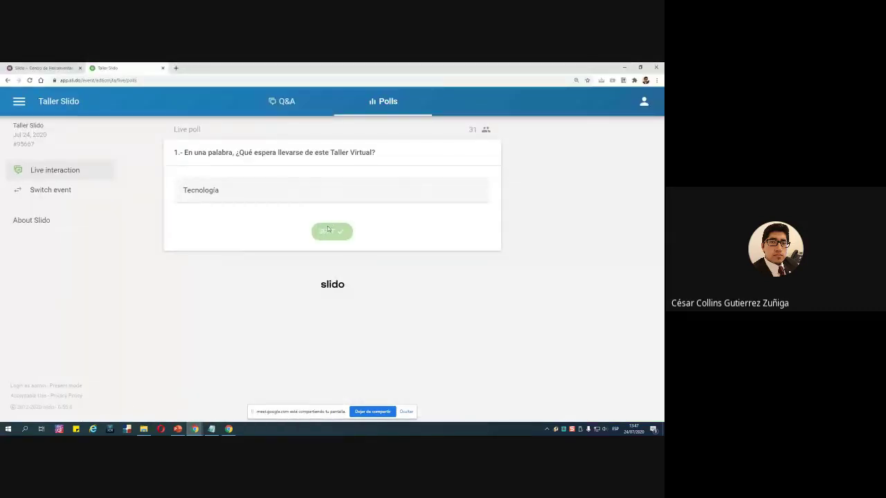
left_click(297, 193)
left_click(332, 238)
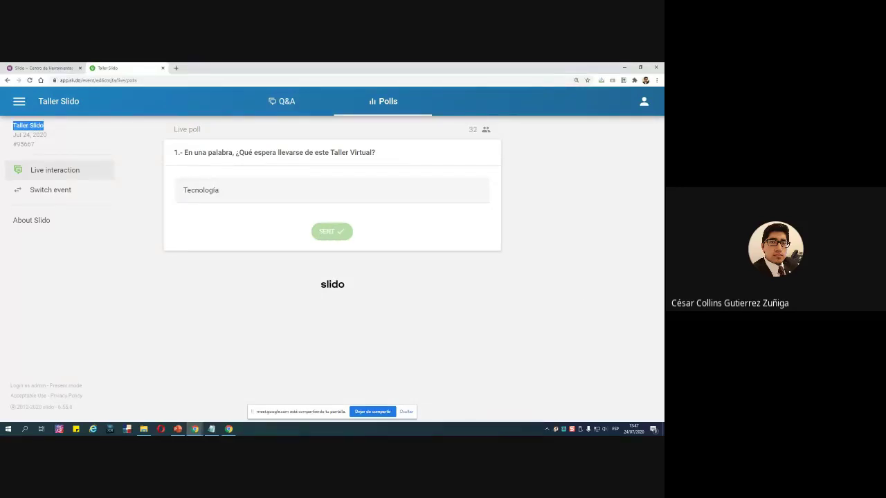
key("alt+Tab")
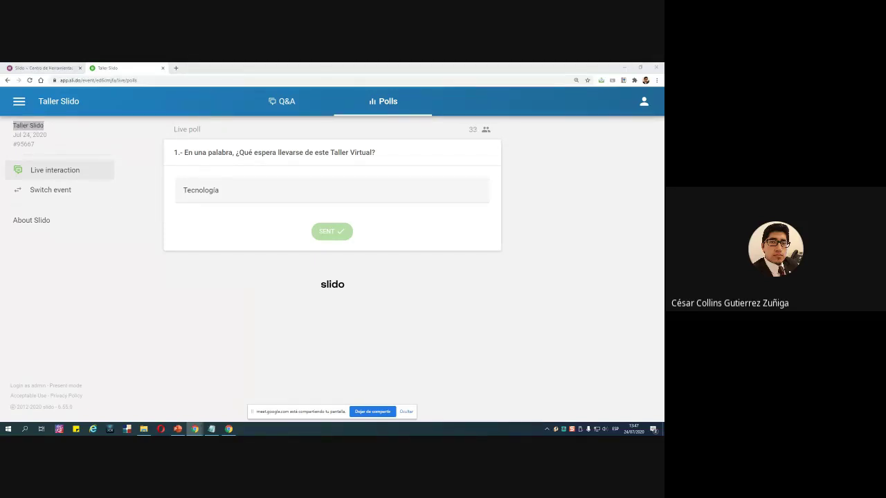
left_click(306, 199)
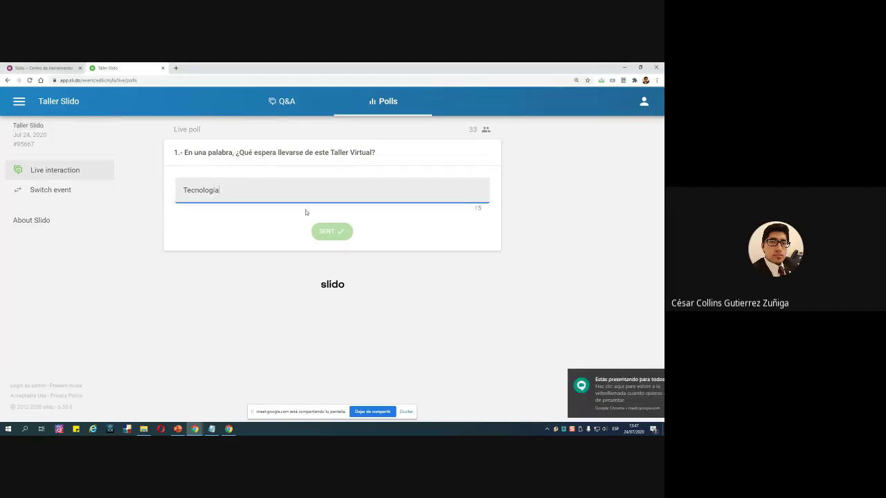
left_click(325, 233)
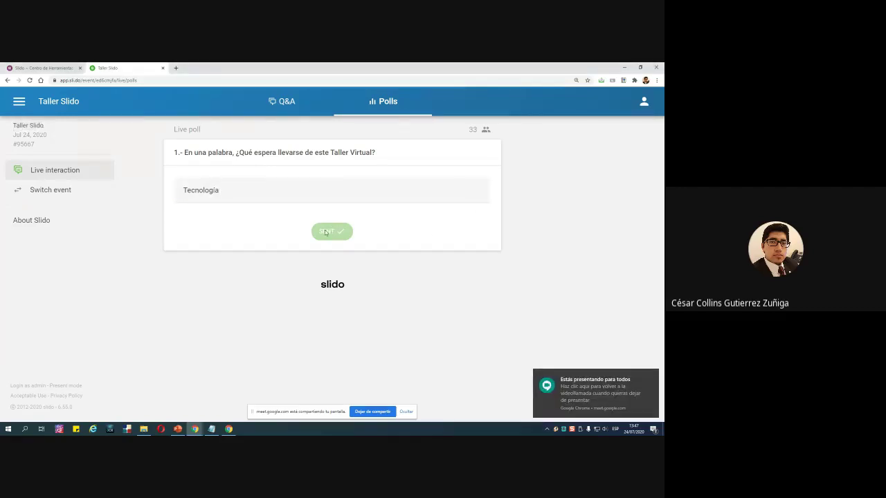
left_click(233, 195)
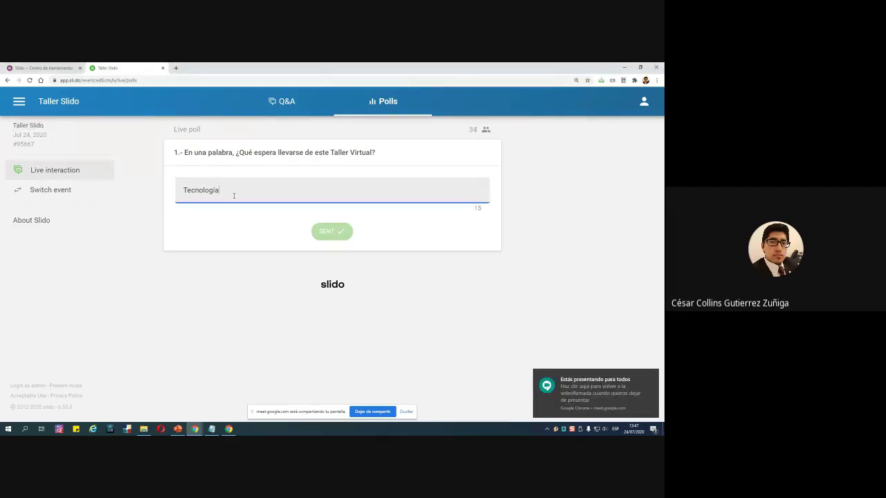
Return to the administration window, check the word cloud poll in present mode and show its hidden results to participants.
left_click(191, 385)
left_click(195, 429)
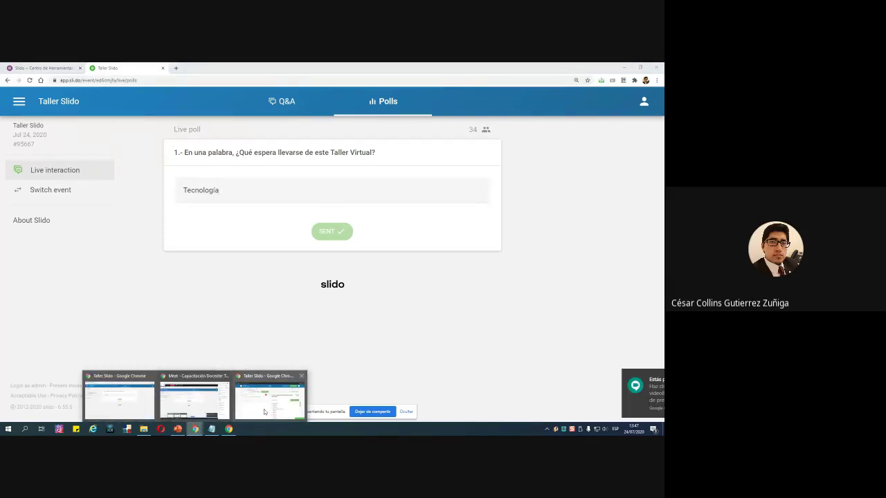
left_click(264, 412)
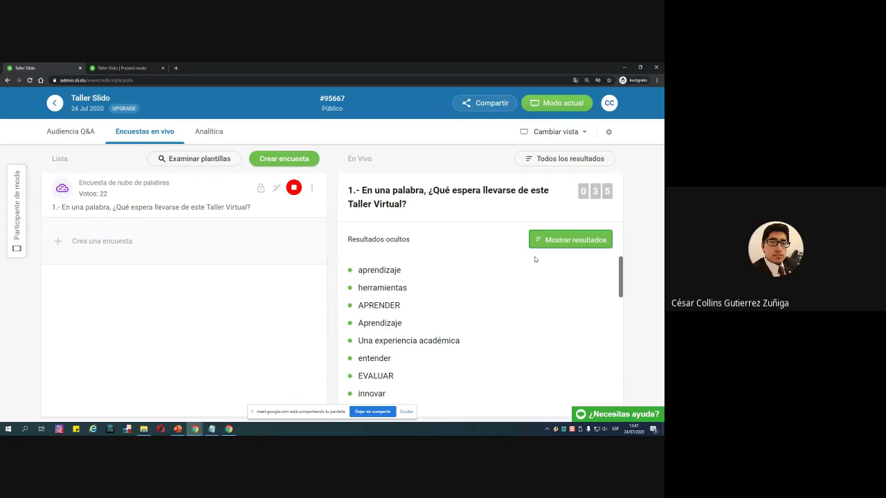
left_click(121, 68)
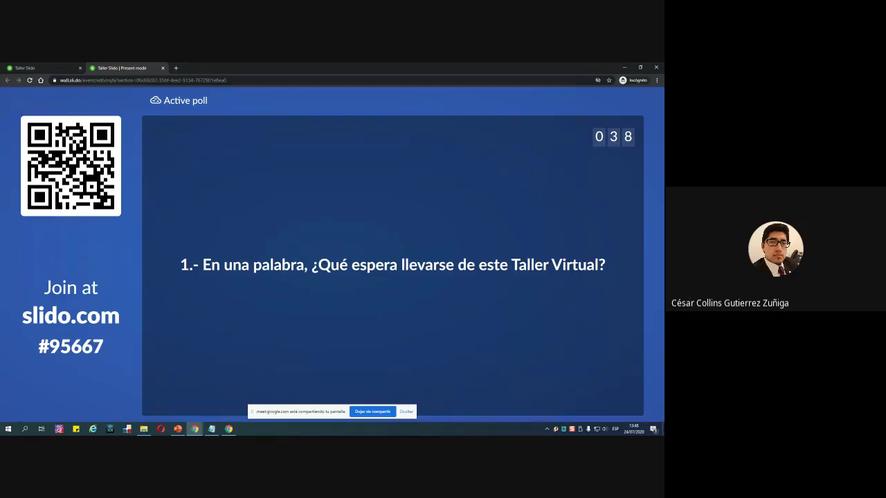
left_click(52, 68)
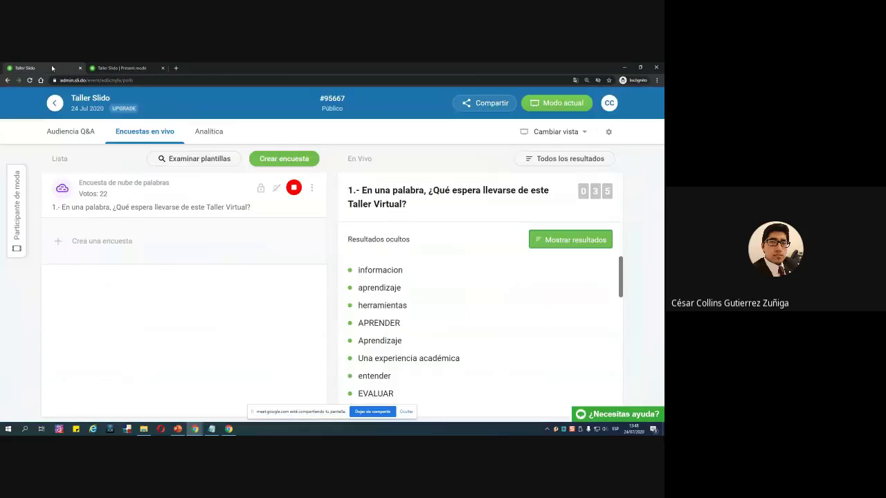
left_click(276, 189)
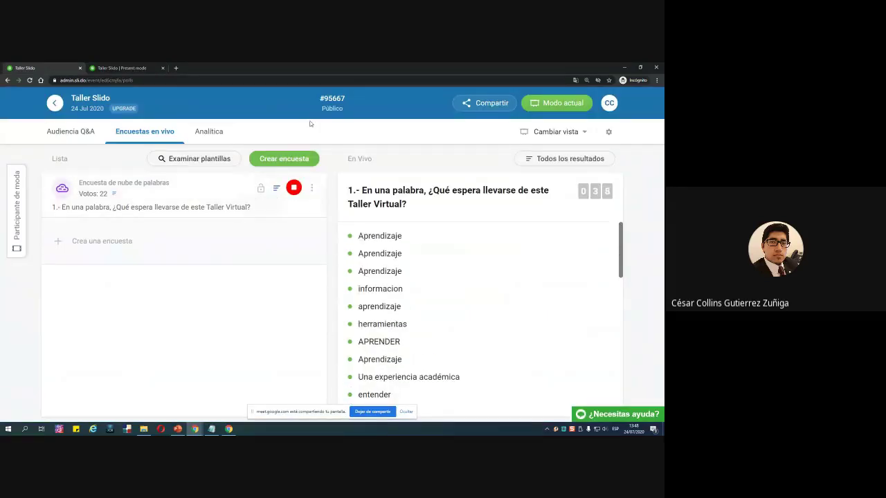
Display the word cloud's results in present mode and hide the screen-sharing notice.
left_click(562, 103)
left_click(245, 68)
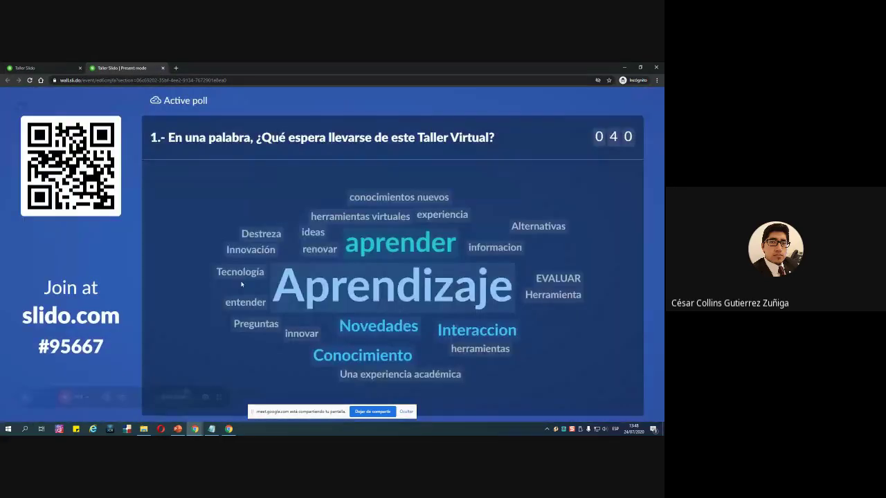
left_click(405, 412)
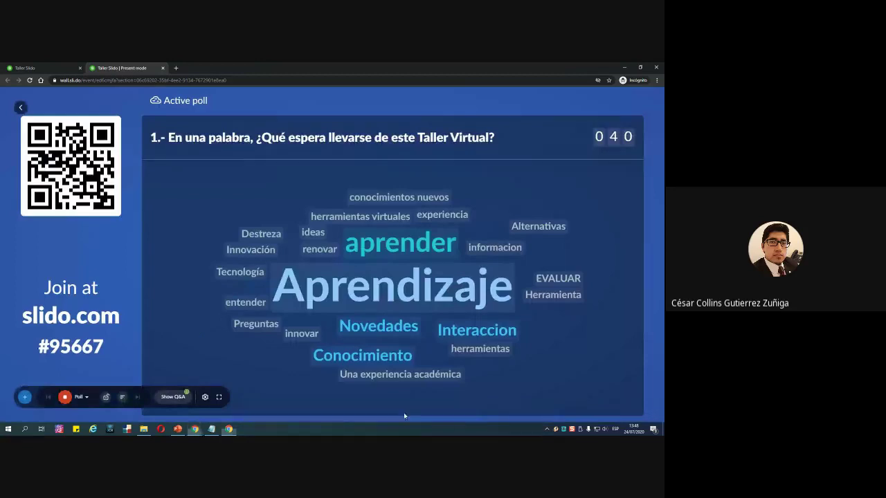
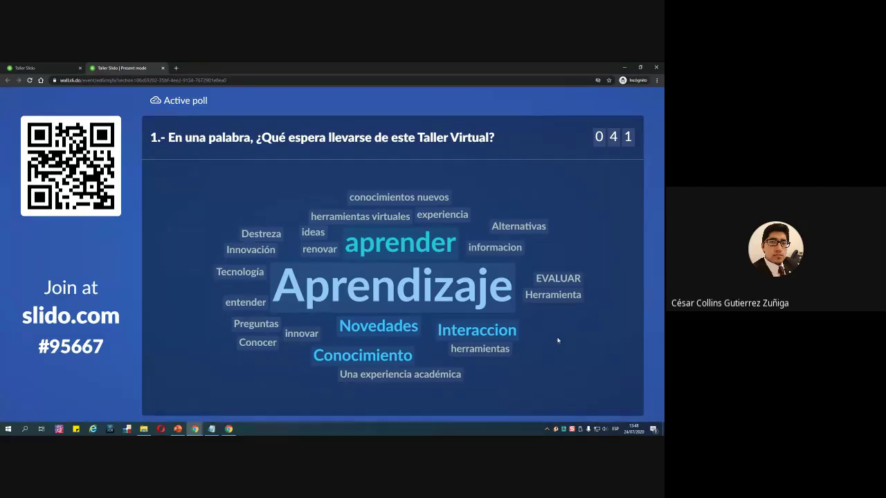
Return to the administration tab and start a new "Opción multiple" poll with the question "¿Conocía la herramienta Slido?".
left_click(62, 68)
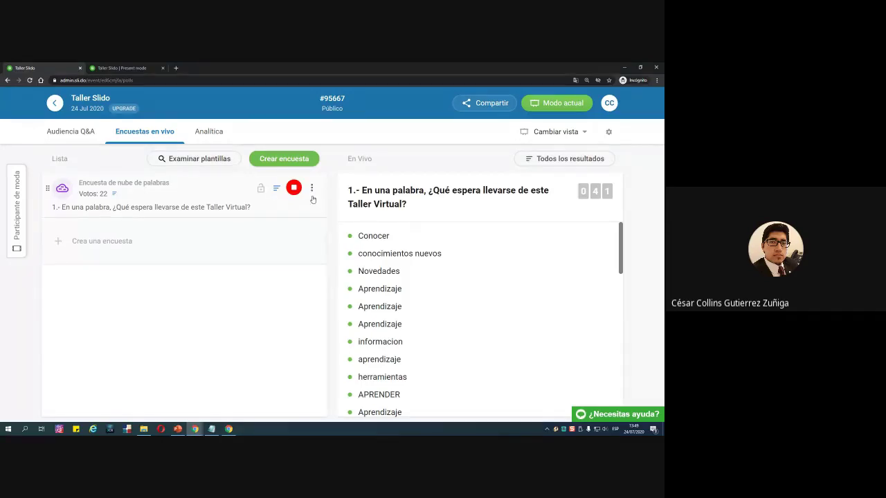
left_click(278, 160)
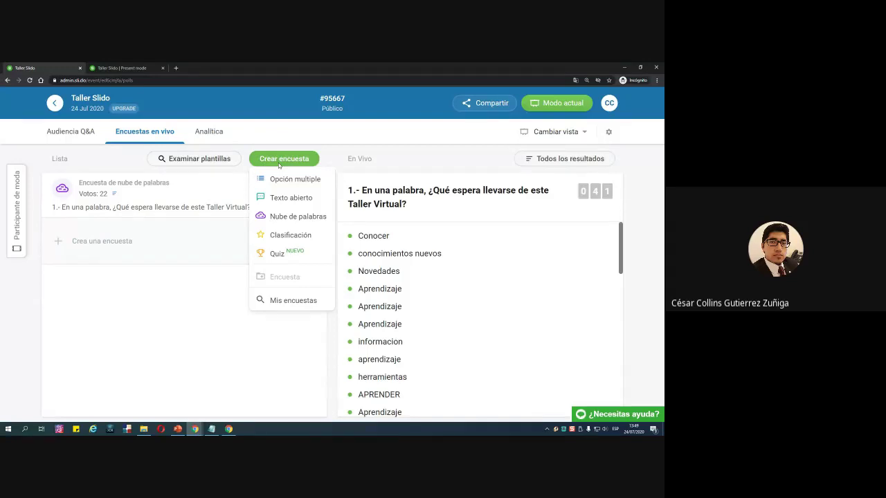
key("alt+Tab")
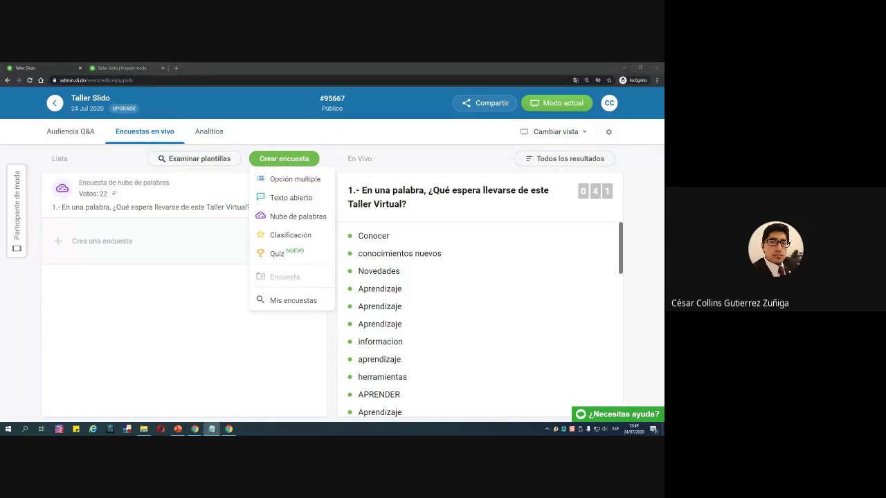
left_click(288, 179)
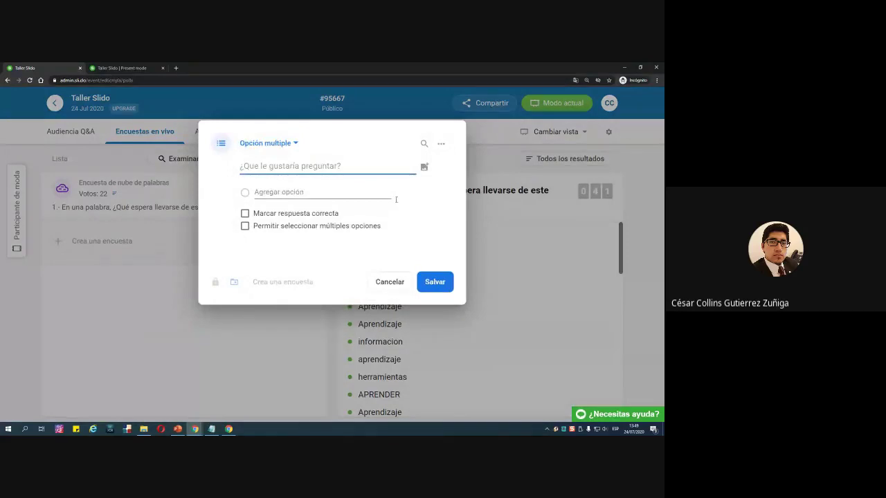
key("alt+Tab")
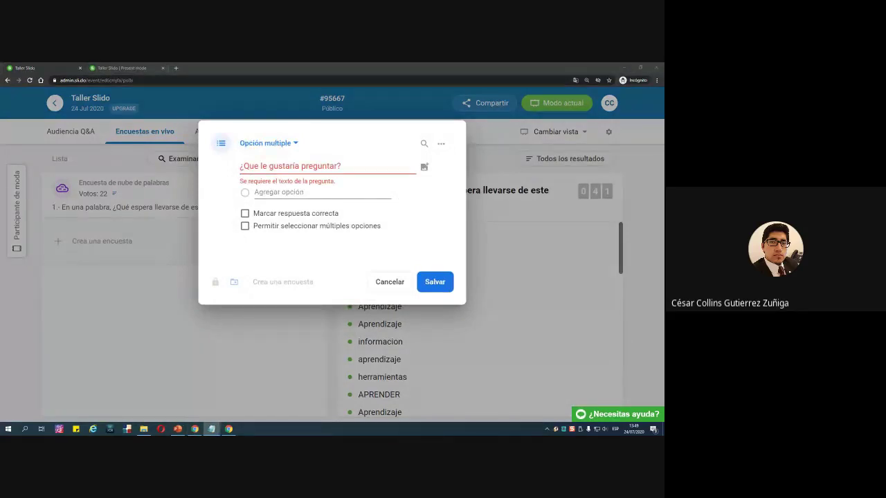
key("alt+Tab")
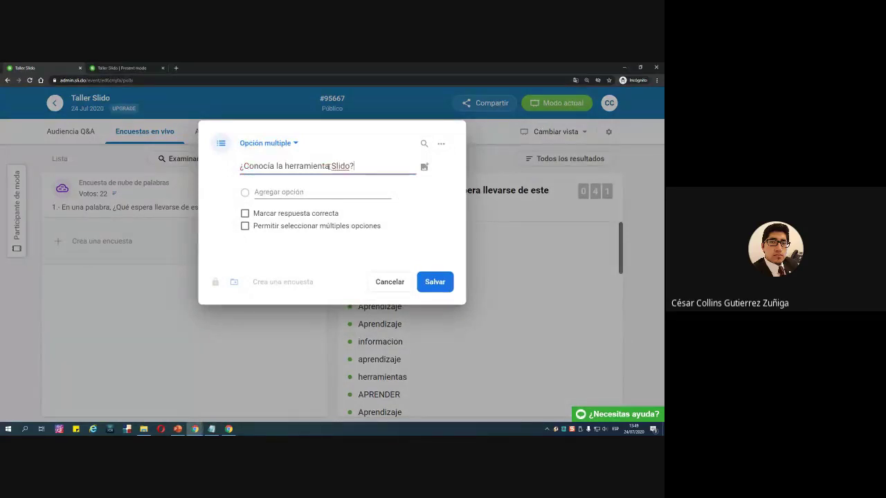
type("¿Conocía la herramienta Slido?")
Add the answer options "SI" and "NO" to the multiple-choice poll and save it.
left_click(290, 194)
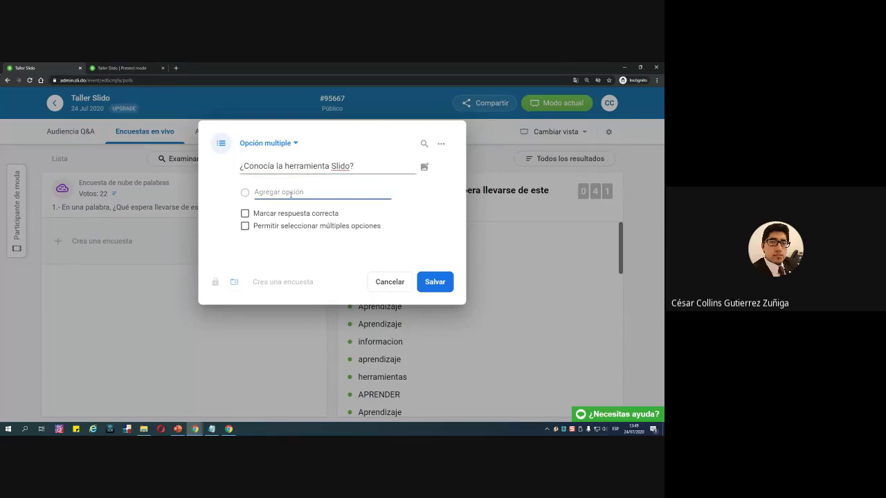
type("Sí")
left_click(336, 214)
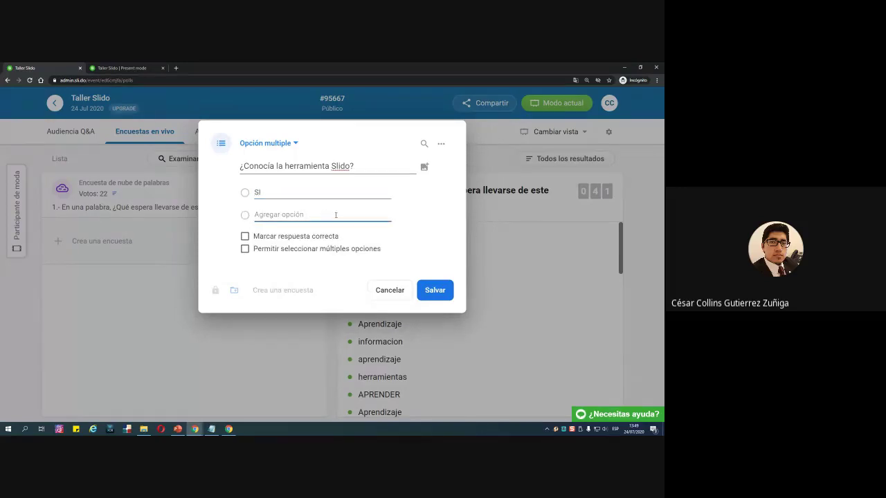
type("NO")
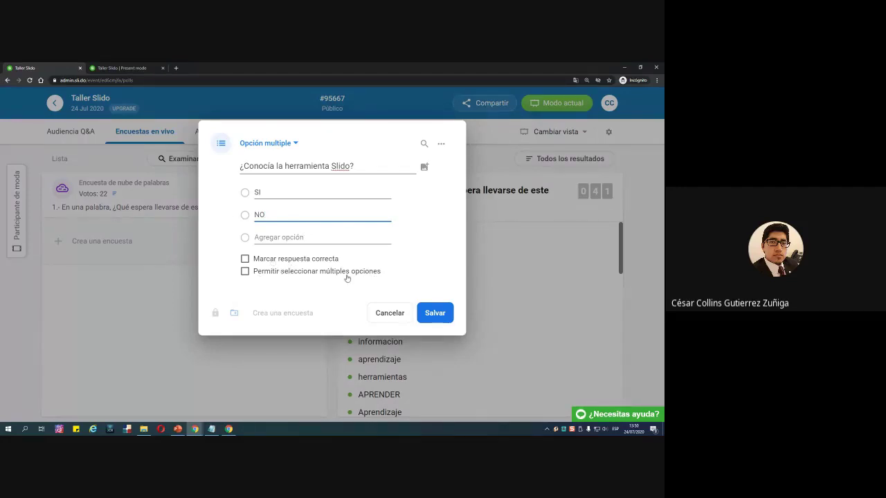
left_click(435, 313)
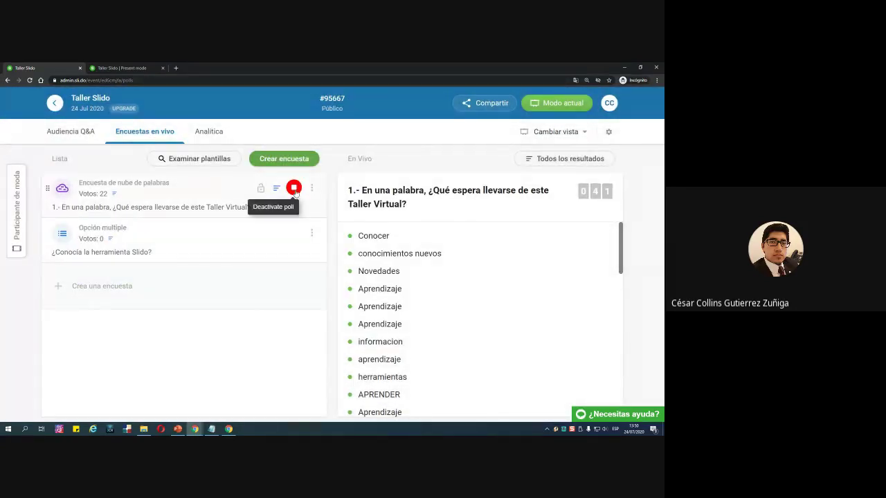
Activate the poll "¿Conocía la herramienta Slido?" in the event's poll list.
mouse_move(293, 236)
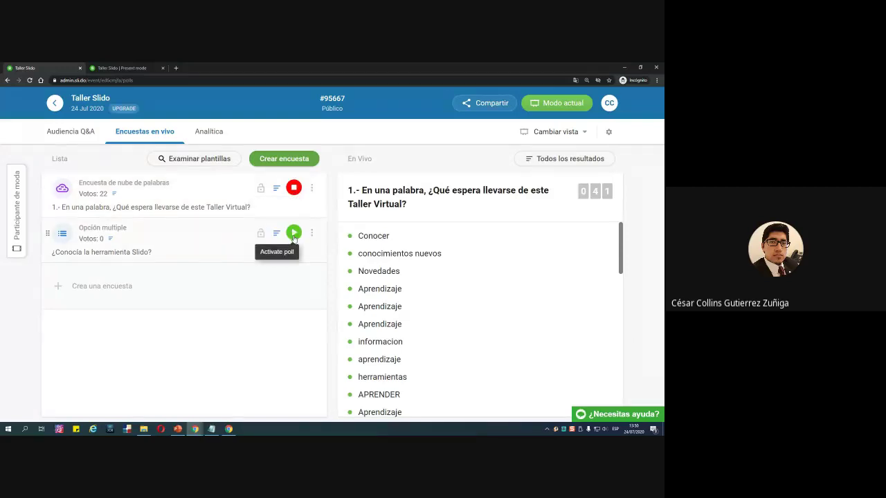
left_click_drag(53, 254, 170, 252)
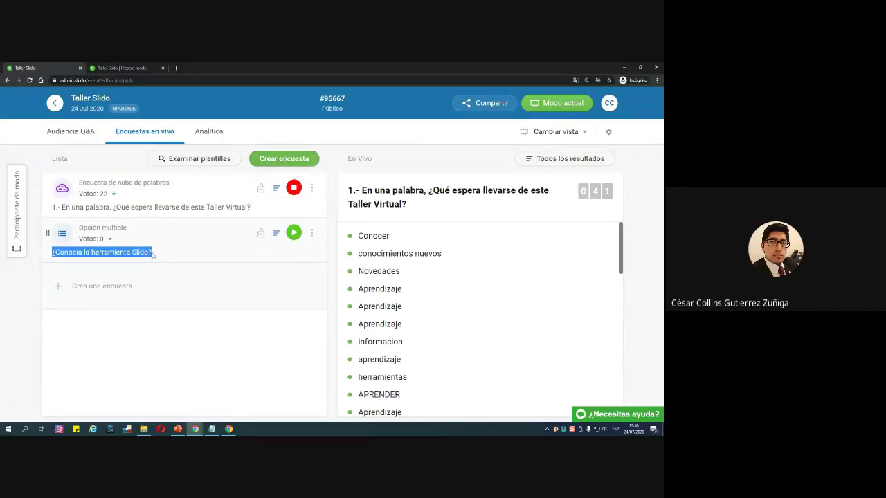
left_click(162, 257)
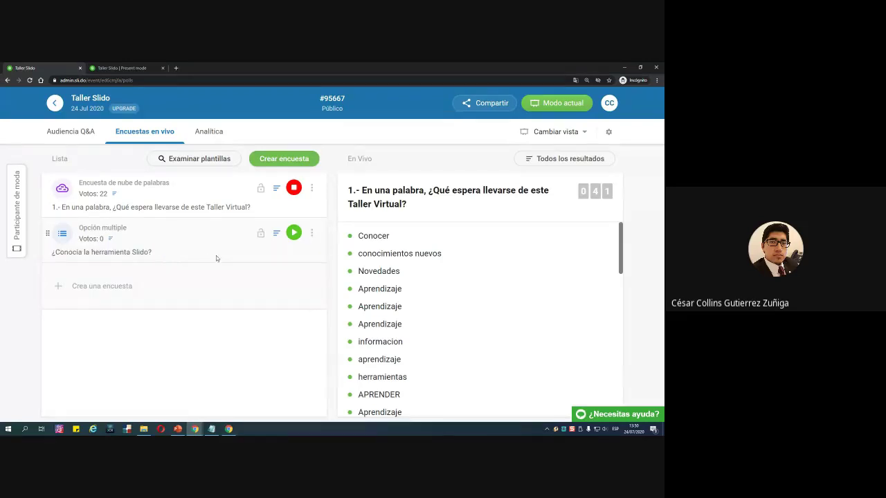
left_click(294, 233)
Switch to the participant window and submit the answer "SI" to the poll "¿Conocía la herramienta Slido?".
mouse_move(198, 431)
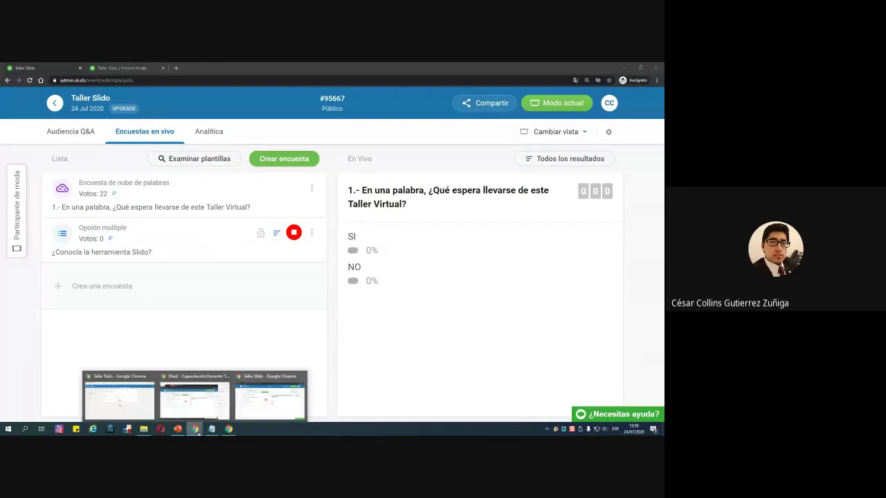
left_click(119, 396)
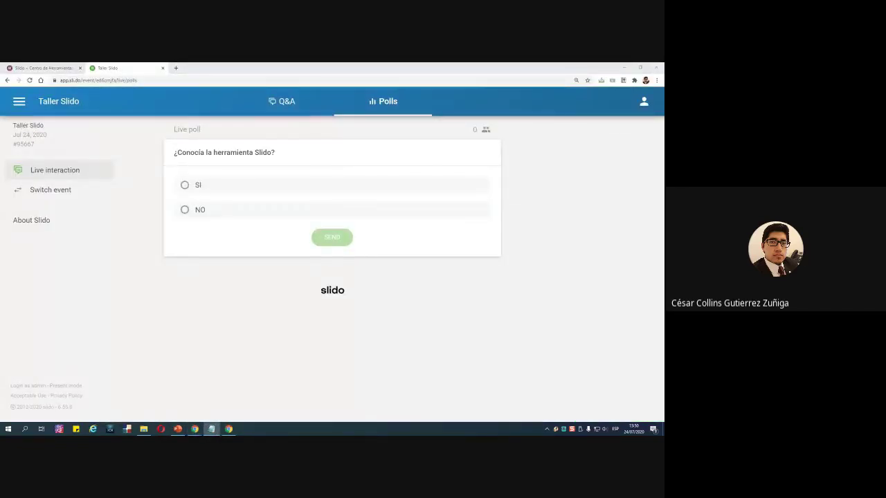
key("super+d")
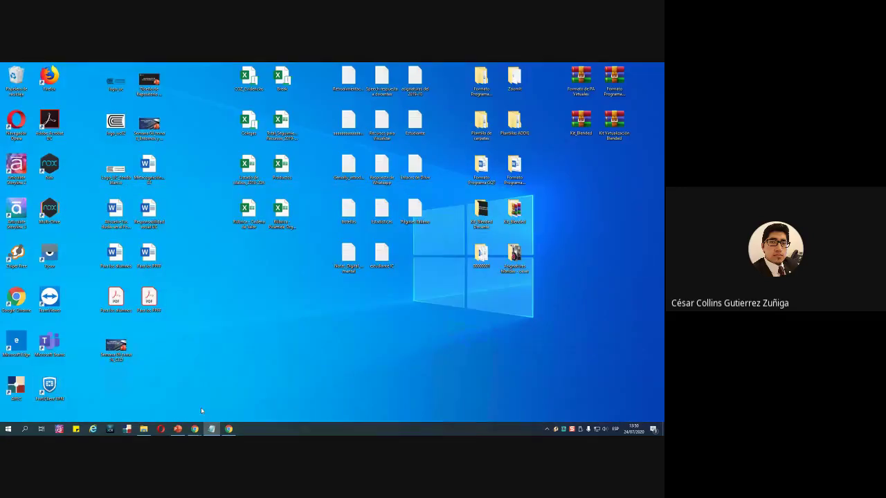
mouse_move(194, 428)
left_click(114, 397)
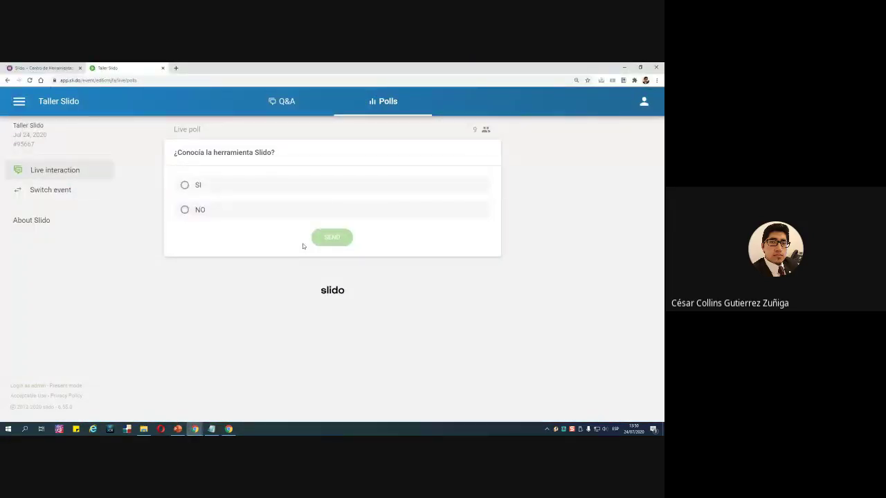
mouse_move(194, 430)
left_click(185, 184)
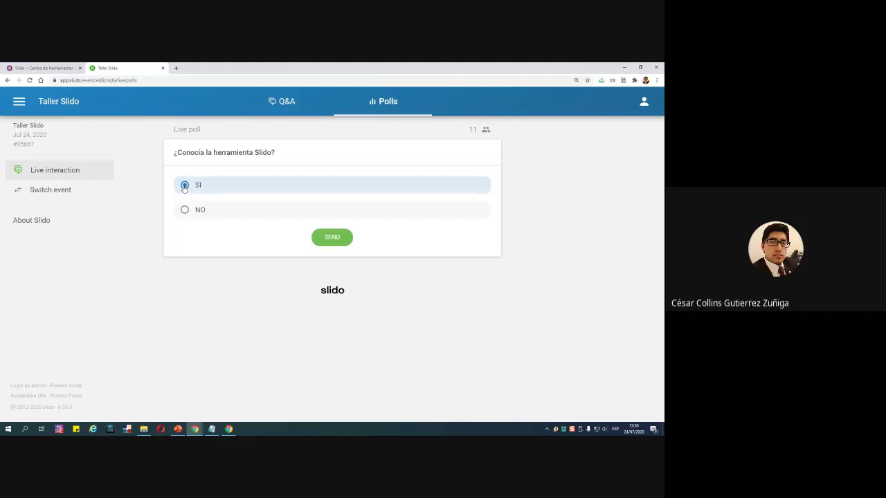
left_click(335, 239)
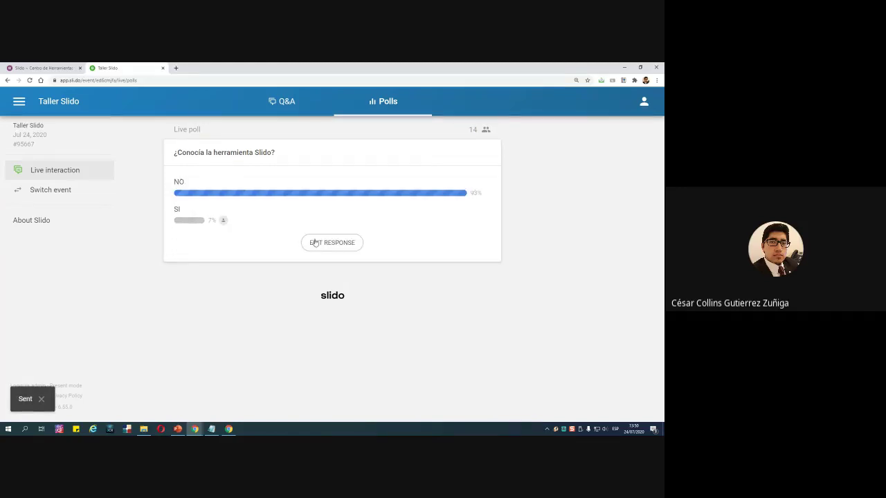
Return to the administration window and view the multiple-choice poll's live results in present mode.
left_click(200, 430)
left_click(271, 398)
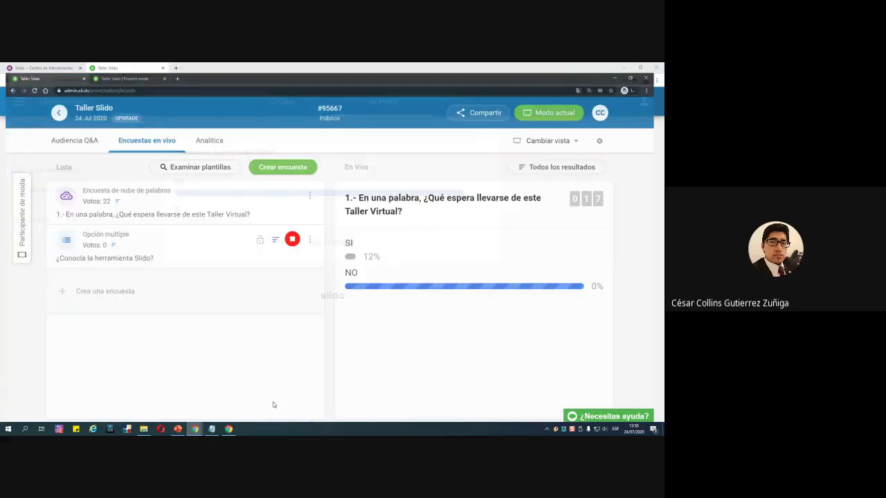
left_click(123, 68)
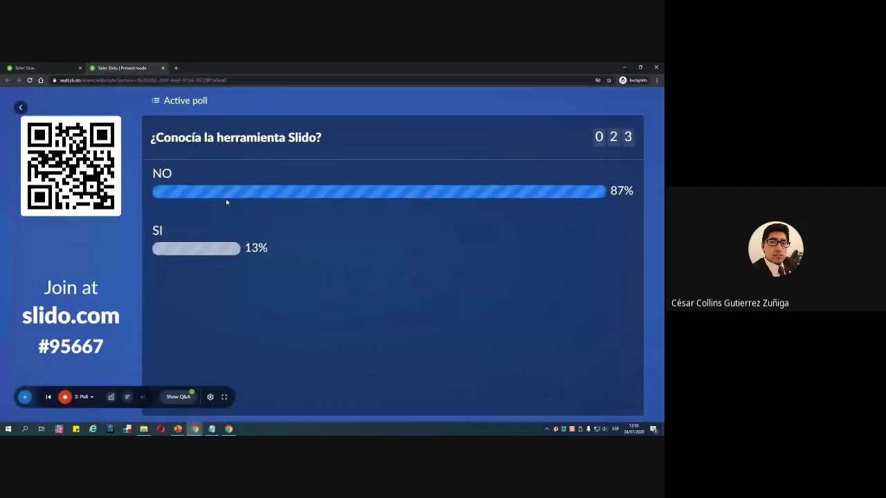
Close the present mode tab and reopen the event's presentation in a new tab to view the poll results.
left_click(163, 67)
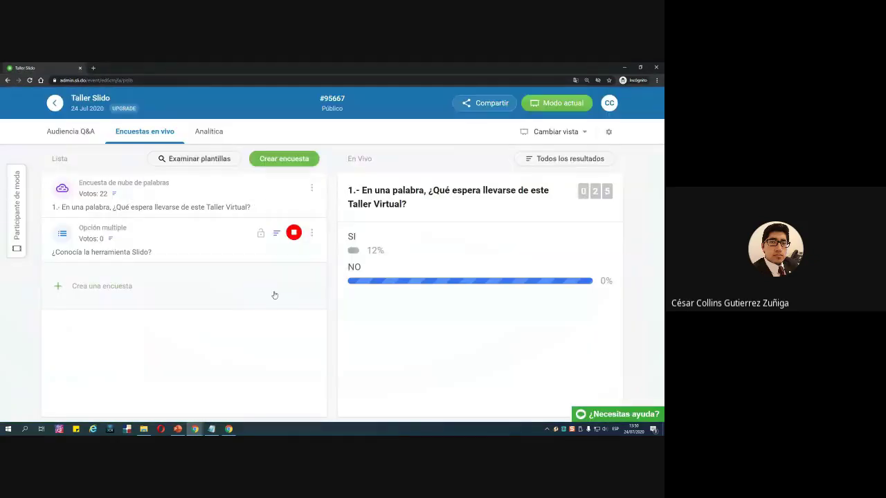
mouse_move(544, 107)
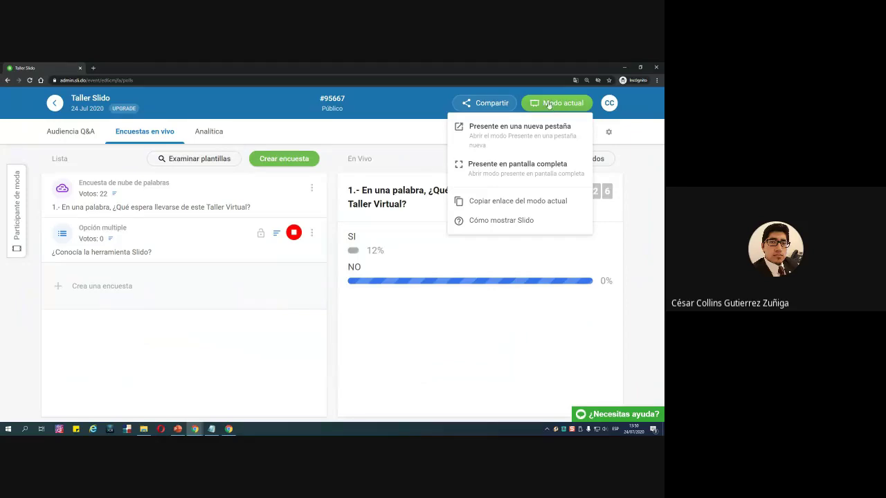
left_click(552, 104)
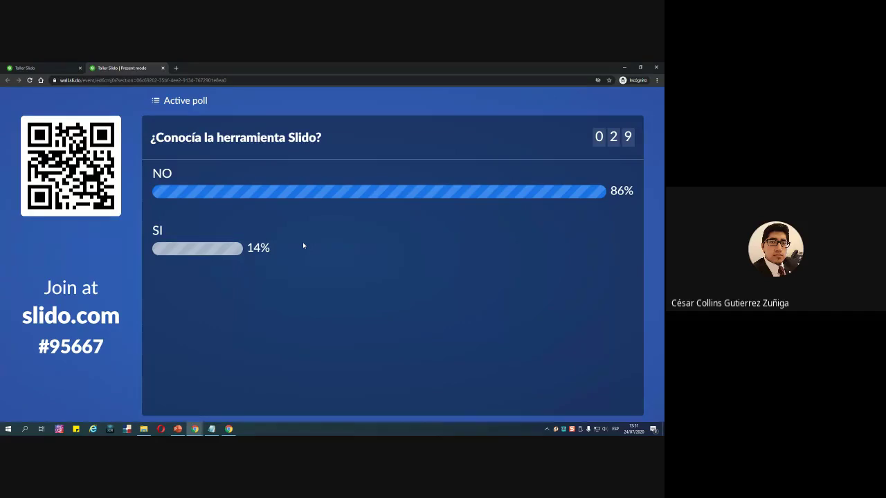
mouse_move(293, 247)
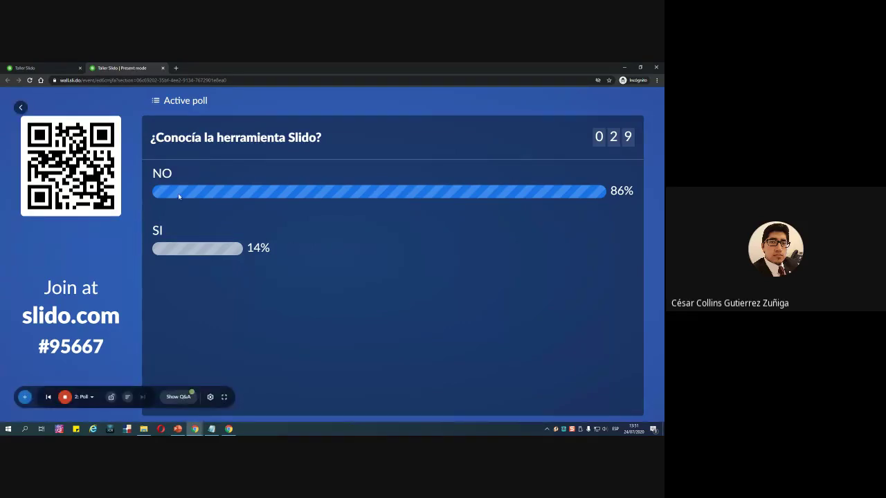
Return from the presentation to the event's poll administration tab.
left_click(52, 68)
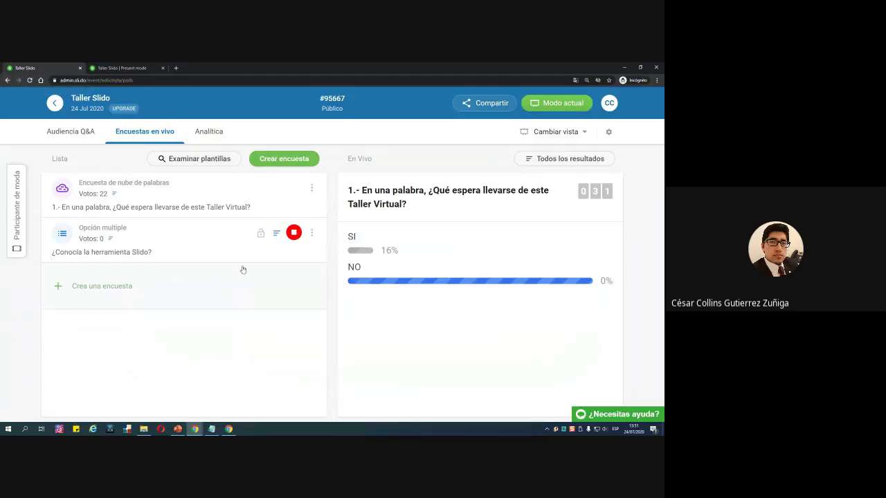
left_click(292, 164)
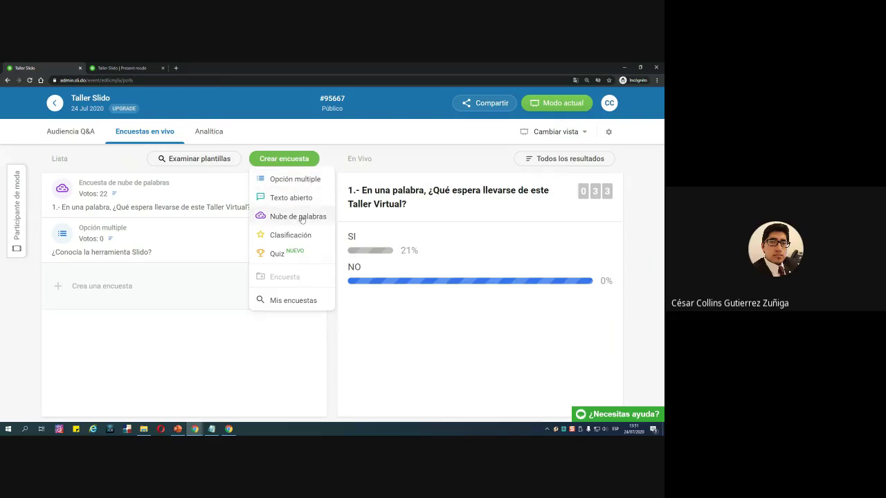
left_click(281, 201)
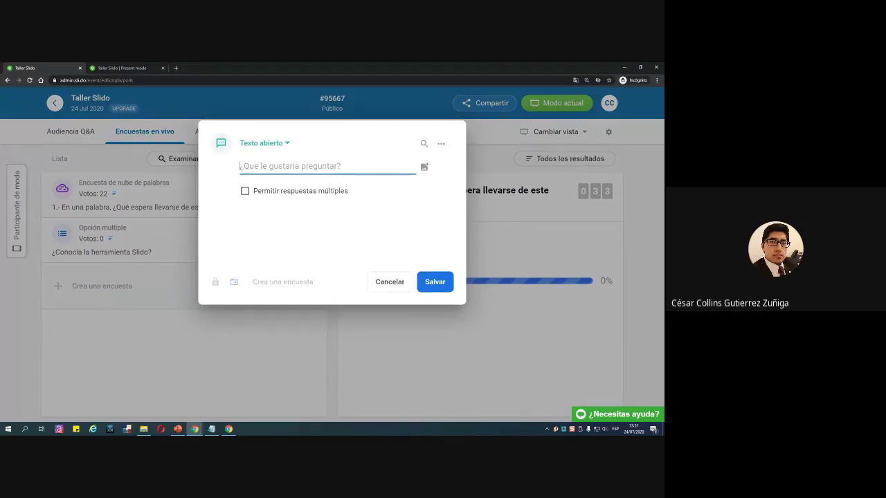
left_click(392, 282)
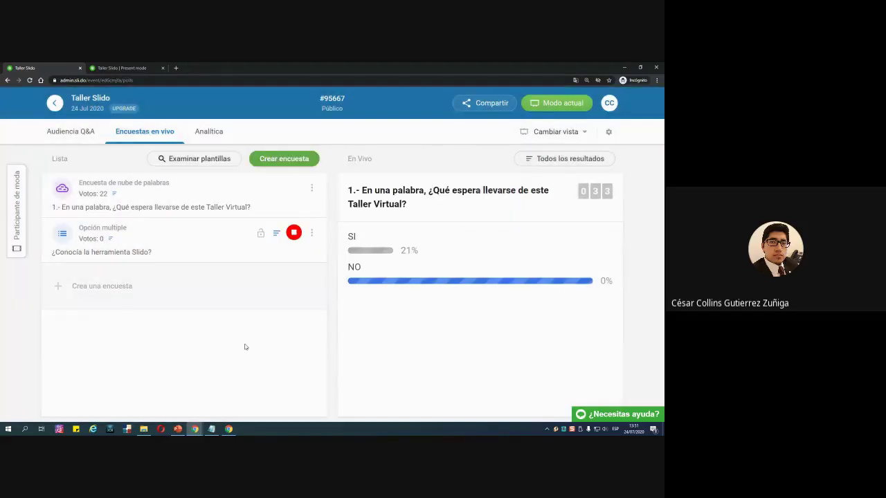
Start a new multiple-choice poll with the question "¿A que modalidas de la UC enseña usted?".
left_click(291, 162)
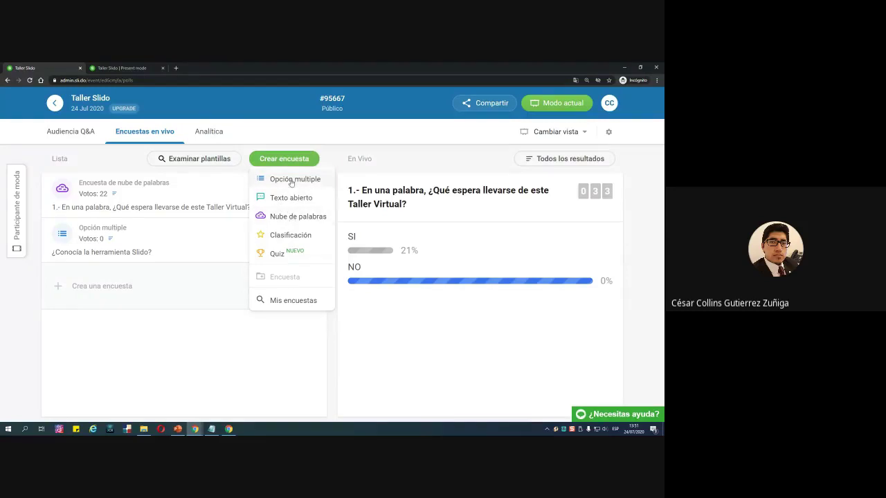
left_click(290, 178)
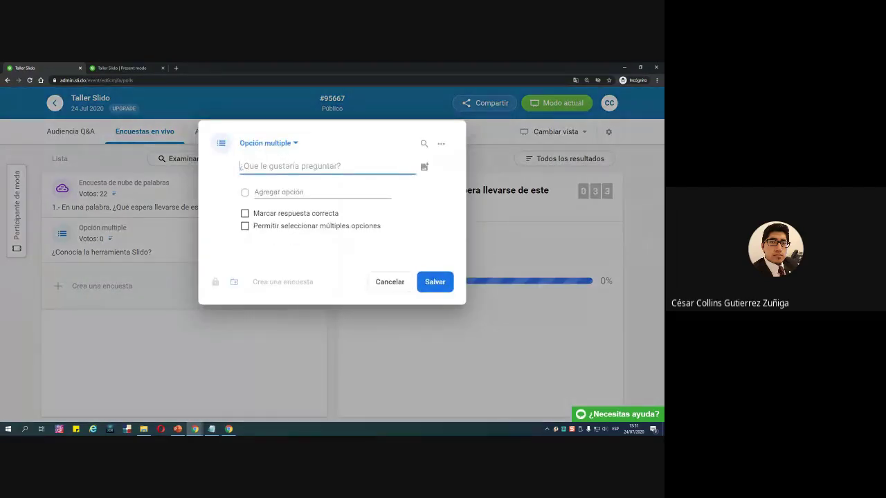
key("alt+Tab")
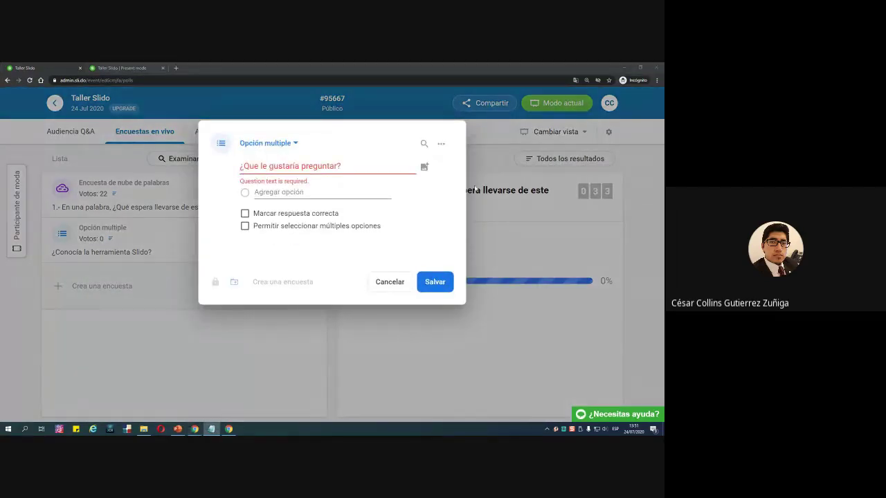
left_click(342, 167)
type("¿A que modalidas de la UC enseña usted?")
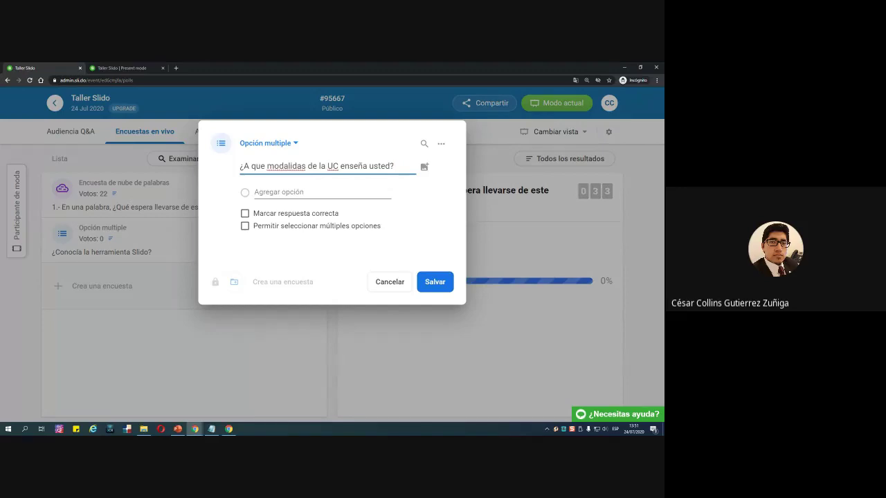
Add the poll options "Presencial", "Semipresencual (A Distancia)" and "Semipresencual (PGQT)".
key("alt+Tab")
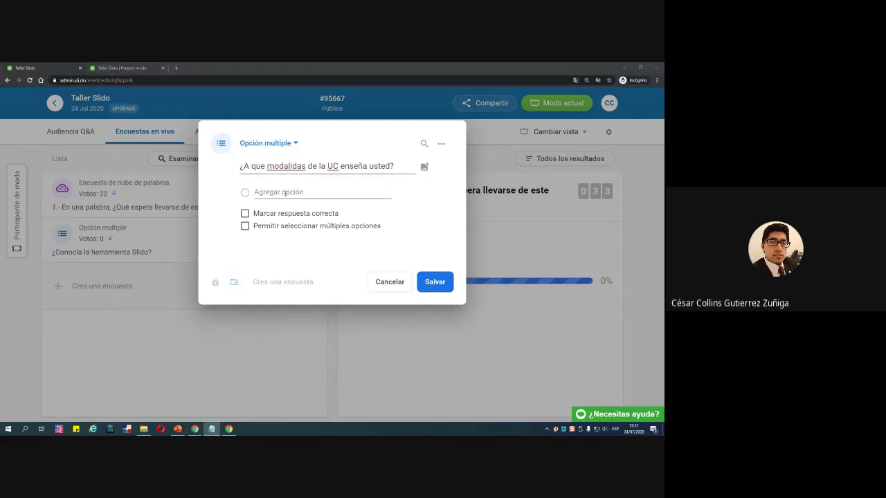
key("alt+Tab")
type("Presencial")
key("alt+Tab")
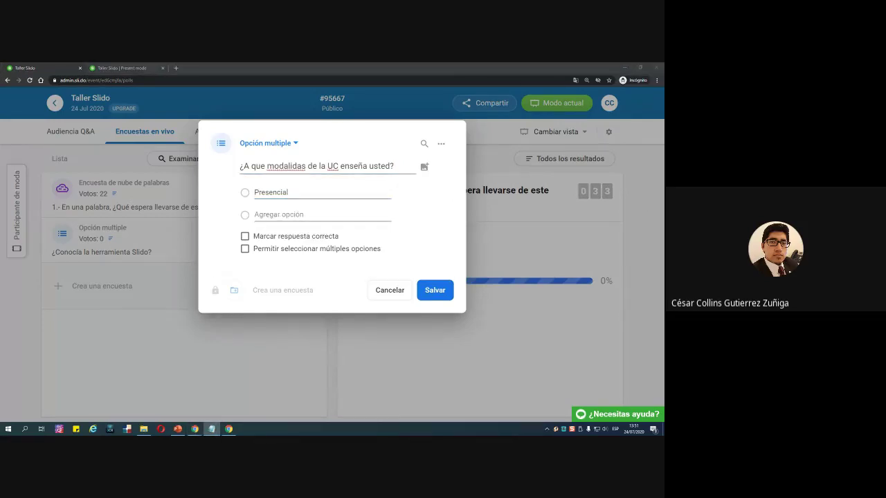
key("alt+Tab")
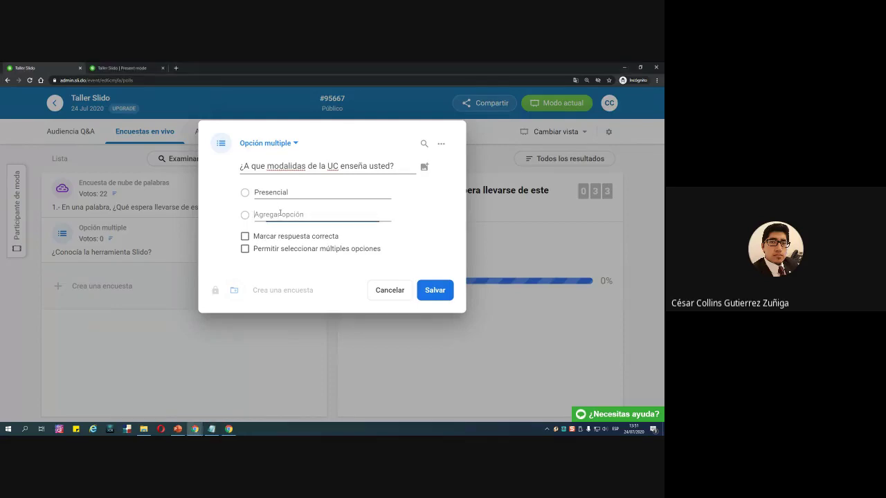
type("Semipresencual (A Distancia)")
key("alt+Tab")
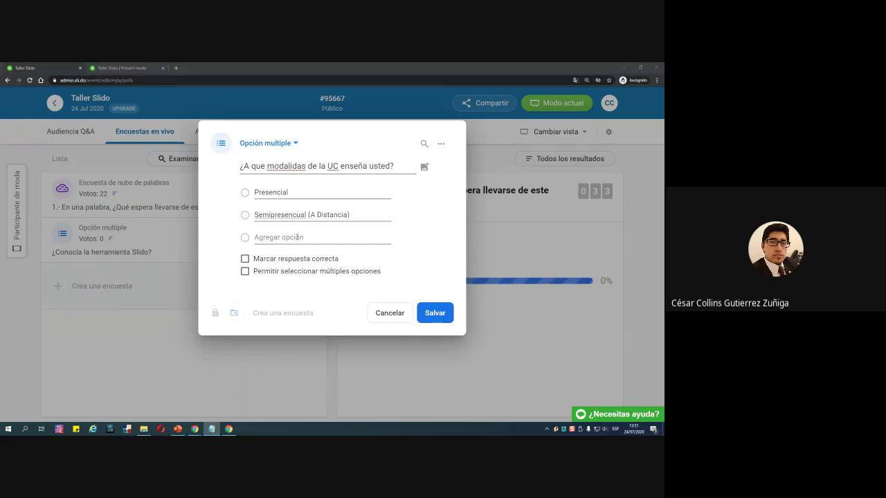
key("alt+Tab")
type("Semipresencual (PGQT)")
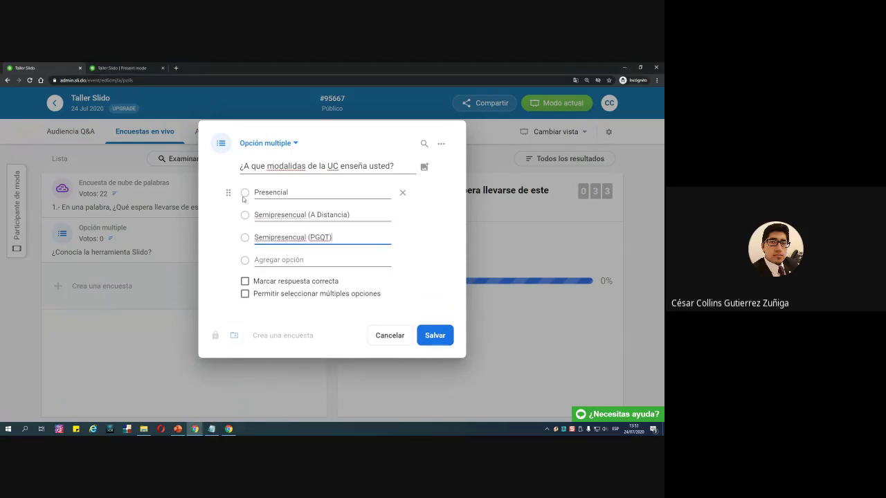
Save the poll with multiple selections allowed and the limit set to ilimitado, and activate it in the poll list.
left_click(244, 296)
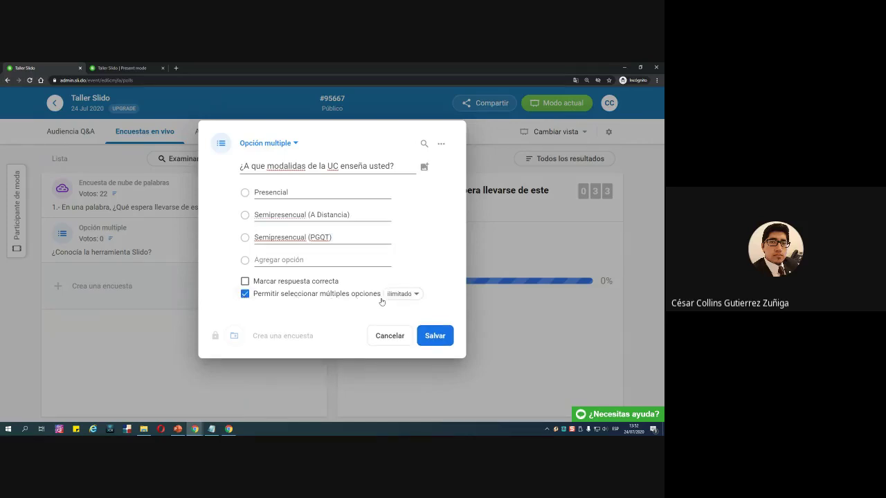
left_click(416, 294)
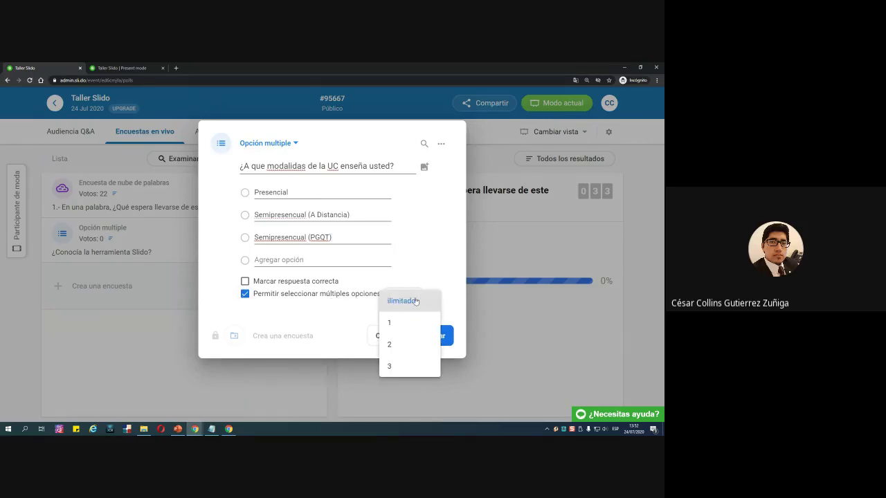
left_click(416, 302)
left_click(434, 336)
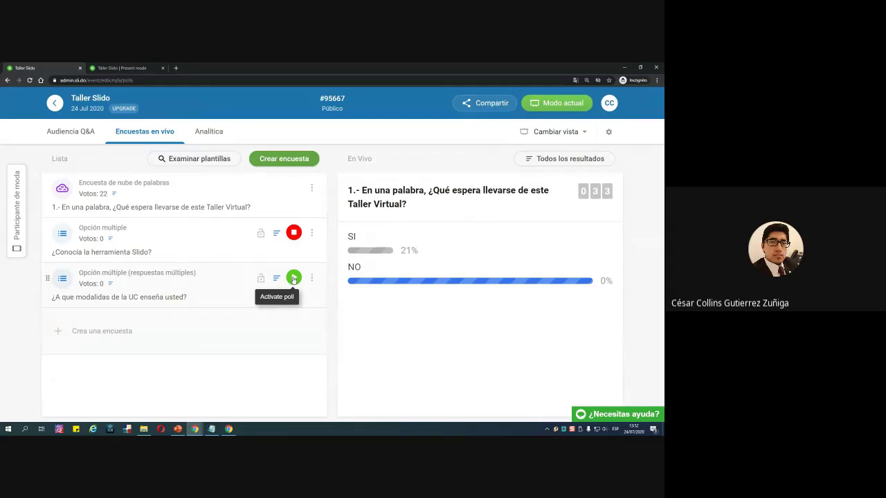
left_click(293, 278)
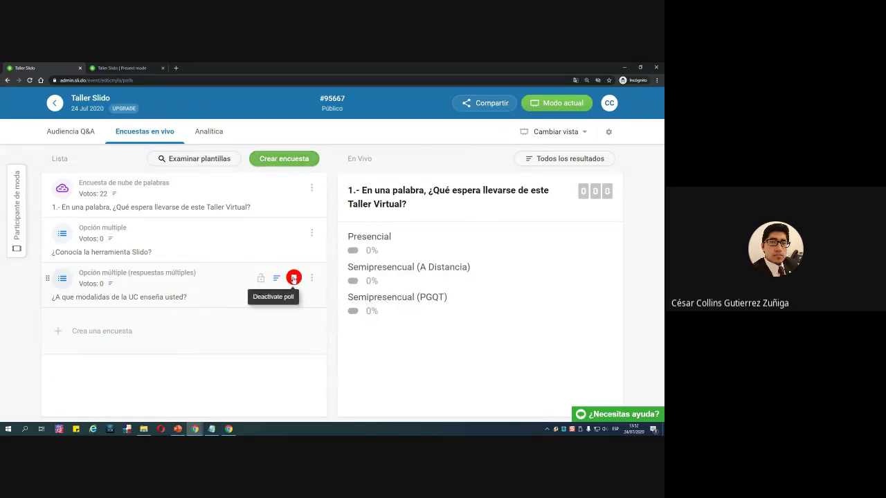
Switch to the participant window and submit all three options as the answer to the active poll.
mouse_move(199, 429)
left_click(120, 400)
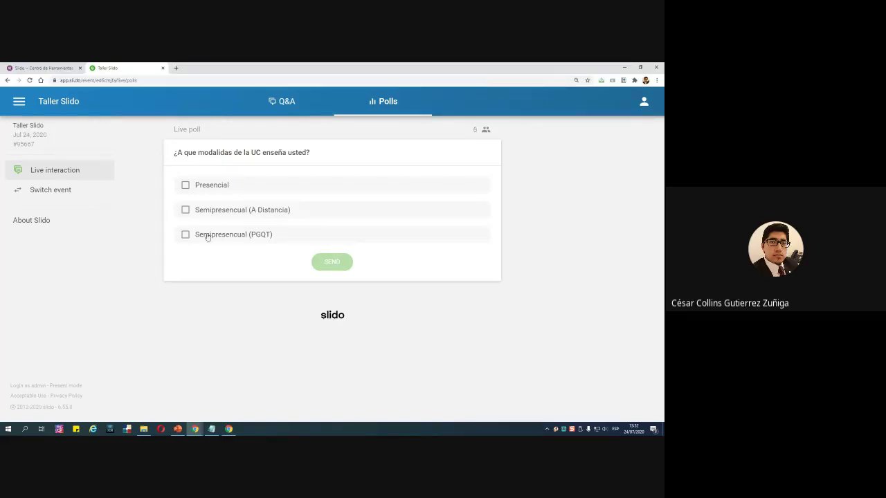
left_click(185, 234)
left_click(185, 210)
left_click(185, 185)
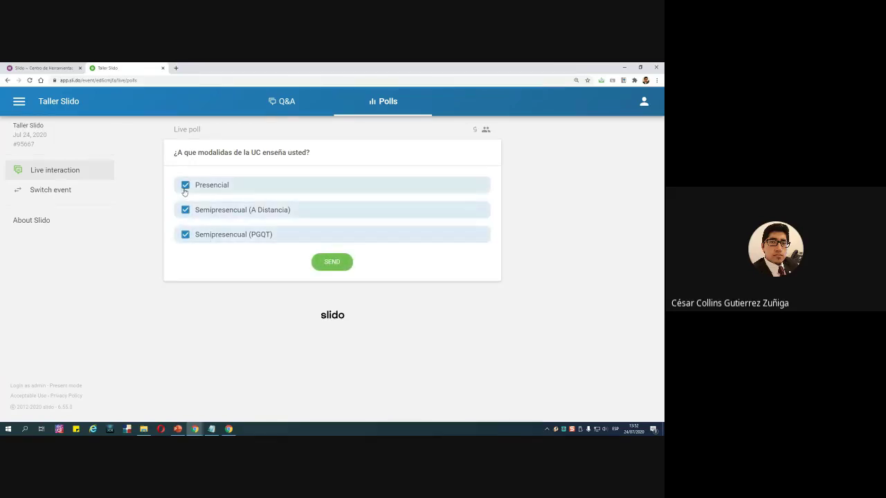
left_click(334, 263)
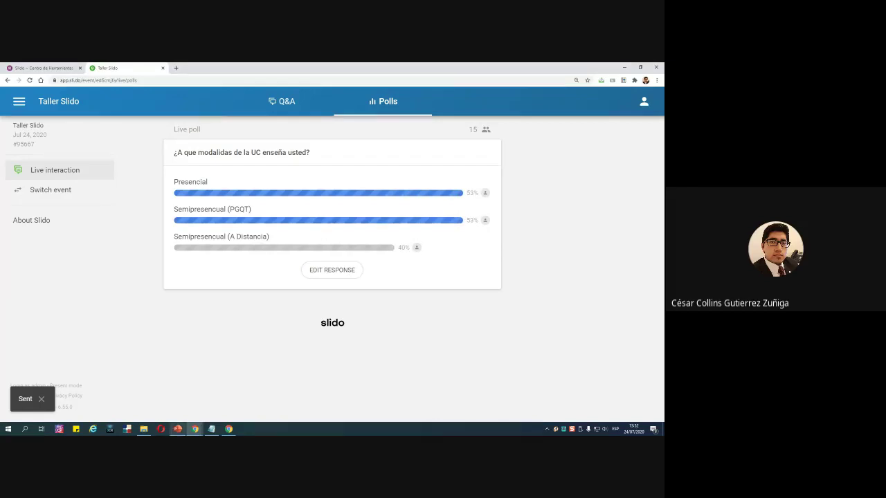
Return to the administration window and view the live results of the teaching-modality poll in present mode.
mouse_move(194, 429)
left_click(251, 399)
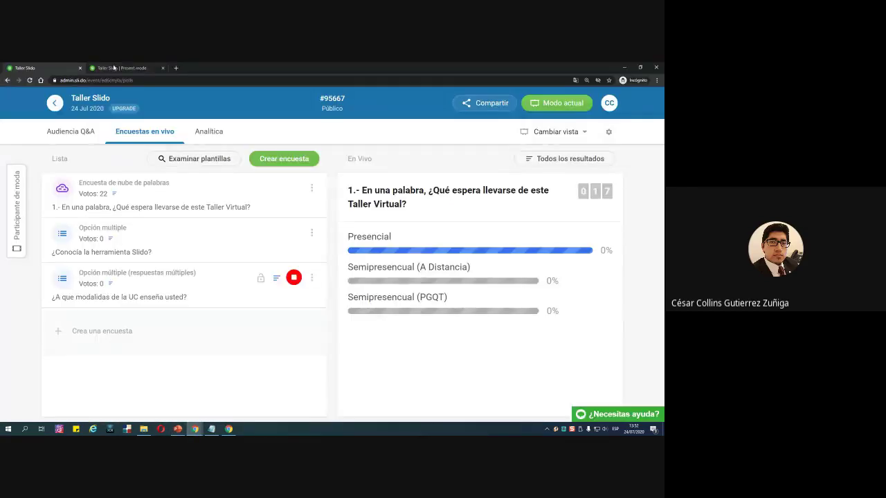
left_click(134, 67)
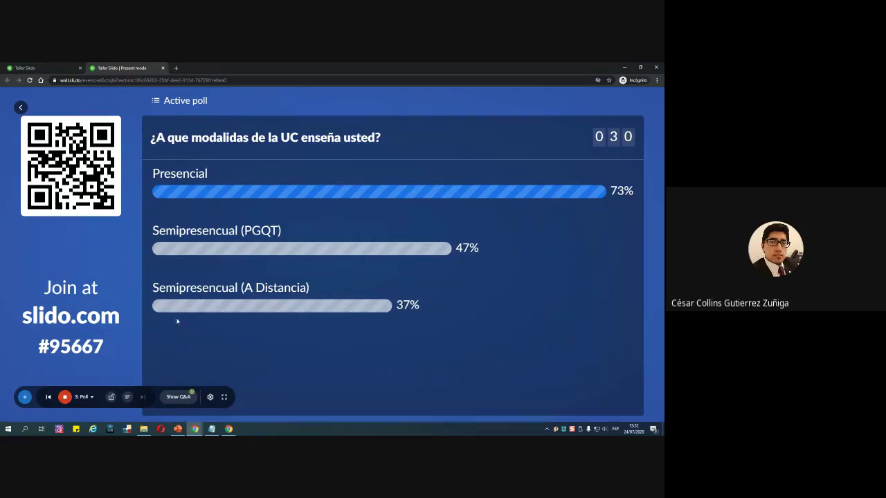
Go back to the event's poll list and try to create a fourth poll of the open text type.
left_click(25, 68)
left_click(283, 158)
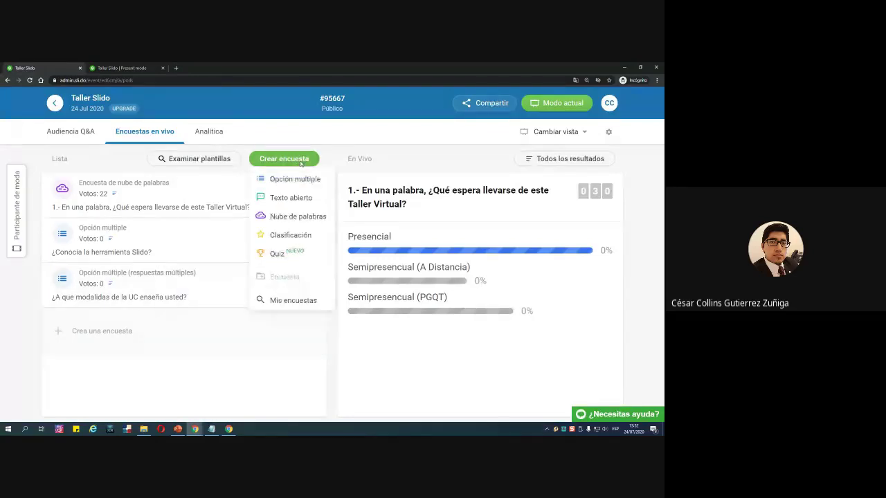
left_click(286, 198)
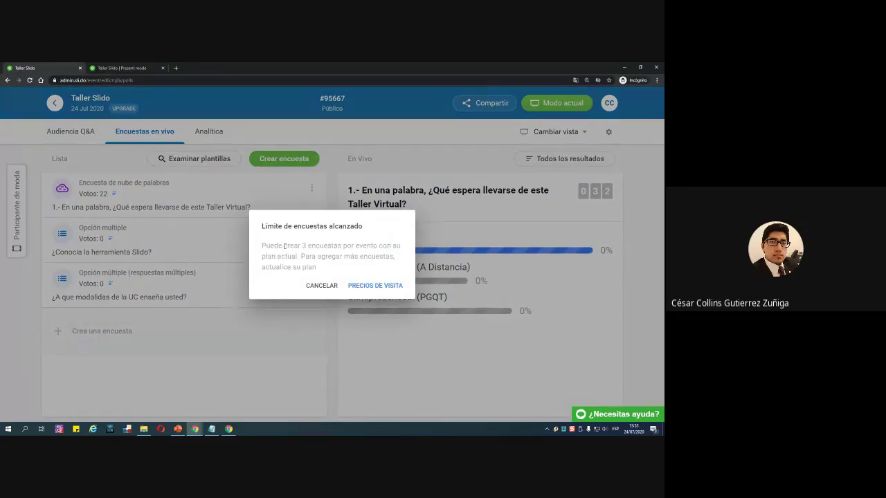
left_click_drag(284, 246, 307, 246)
left_click(307, 246)
left_click(314, 286)
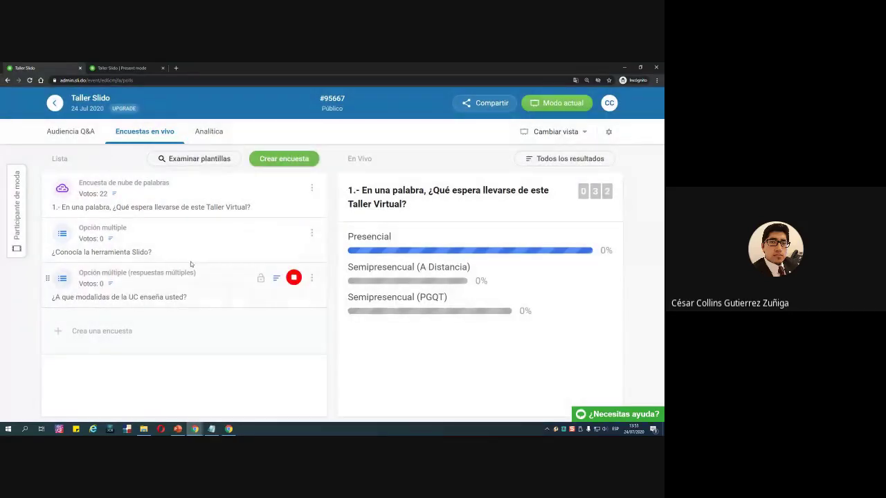
Deactivate the teaching-modality poll and check the event in the participant window before returning to the administration window.
left_click(294, 279)
left_click(196, 430)
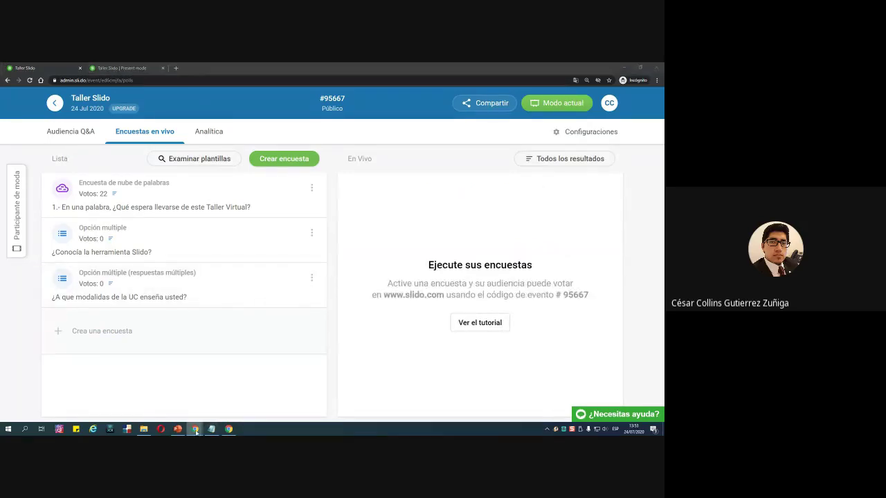
left_click(273, 391)
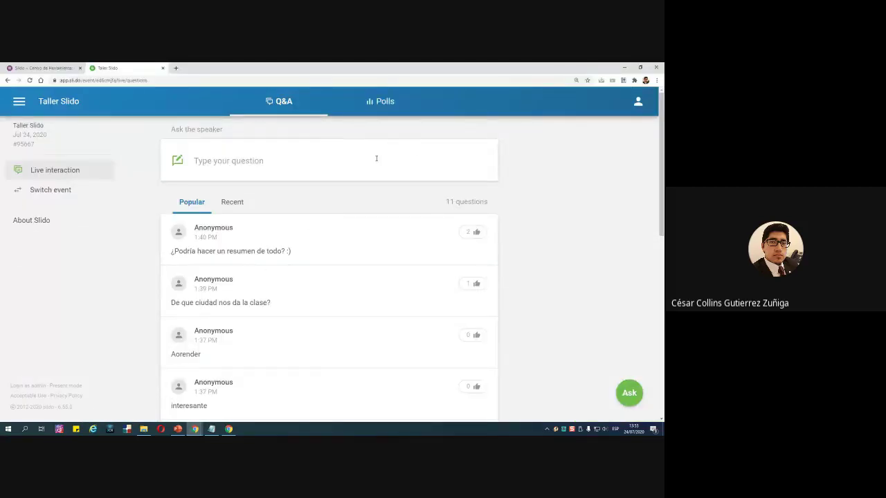
left_click(624, 68)
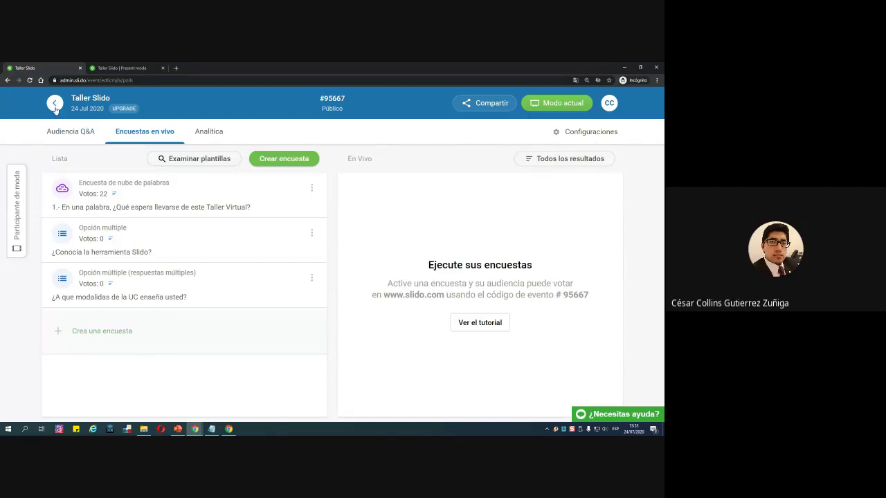
Delete the word cloud poll and both multiple-choice polls from the event's poll list.
left_click(312, 189)
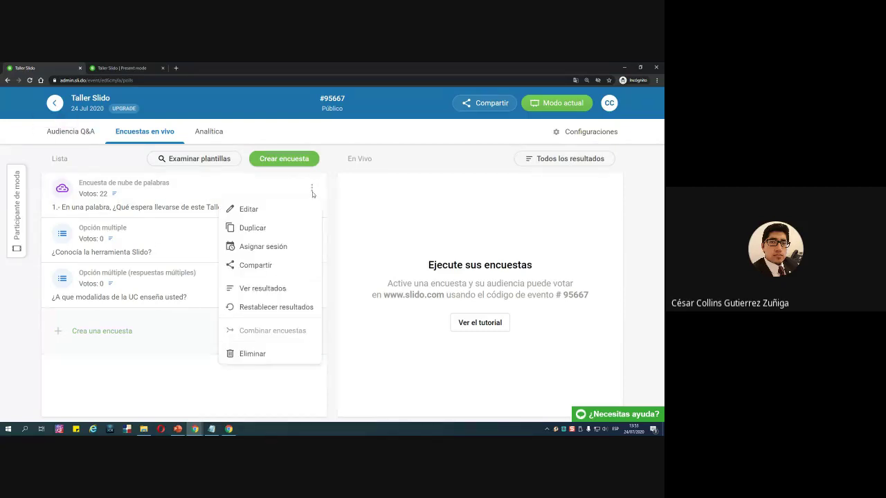
left_click(252, 354)
left_click(391, 277)
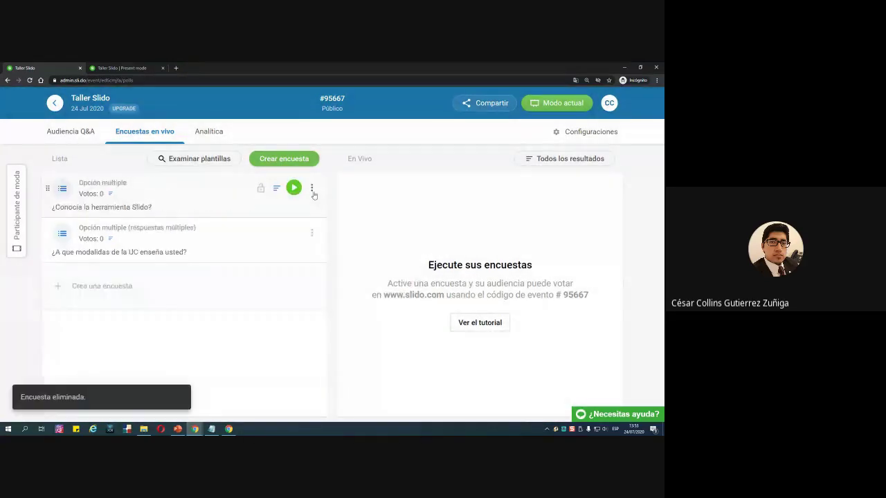
left_click(312, 188)
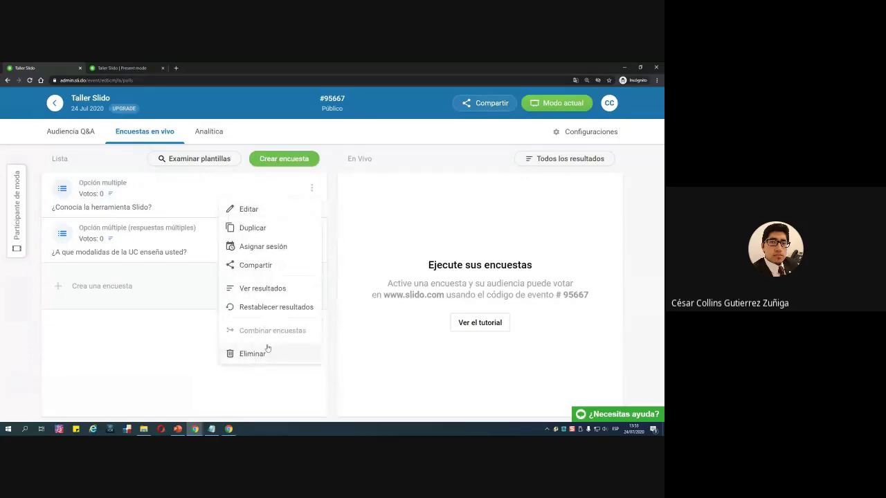
left_click(270, 353)
left_click(378, 276)
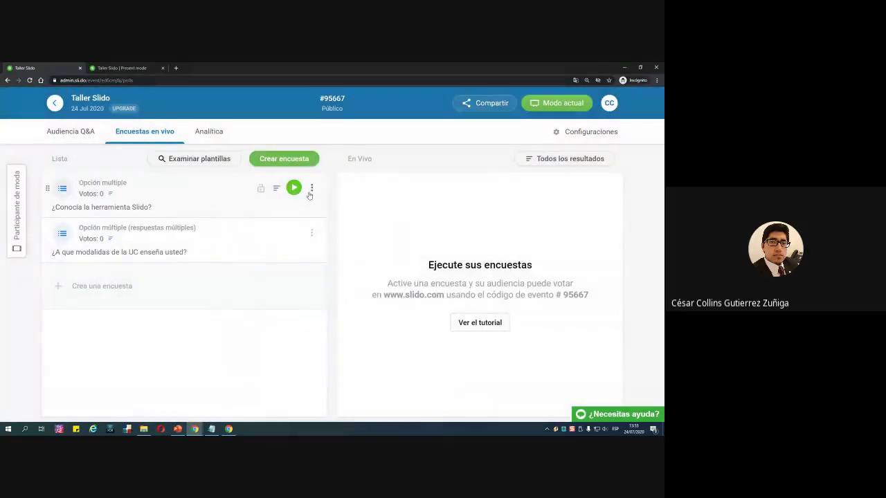
left_click(312, 188)
left_click(258, 354)
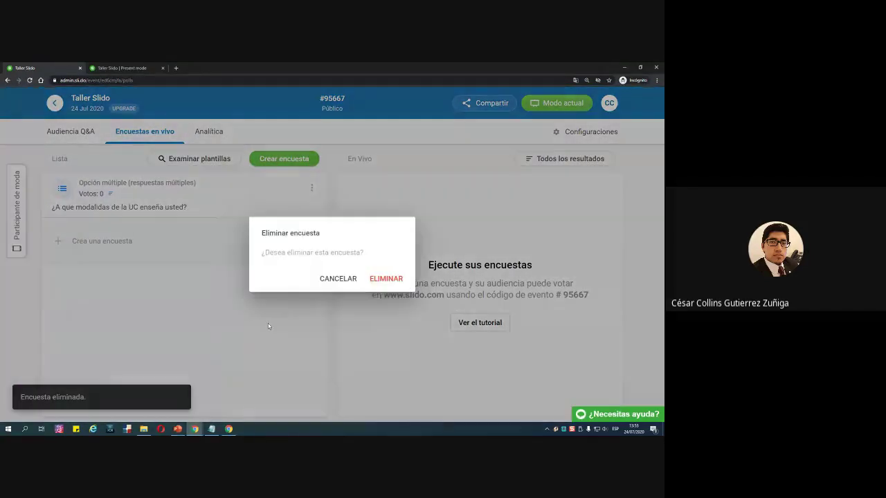
left_click(374, 280)
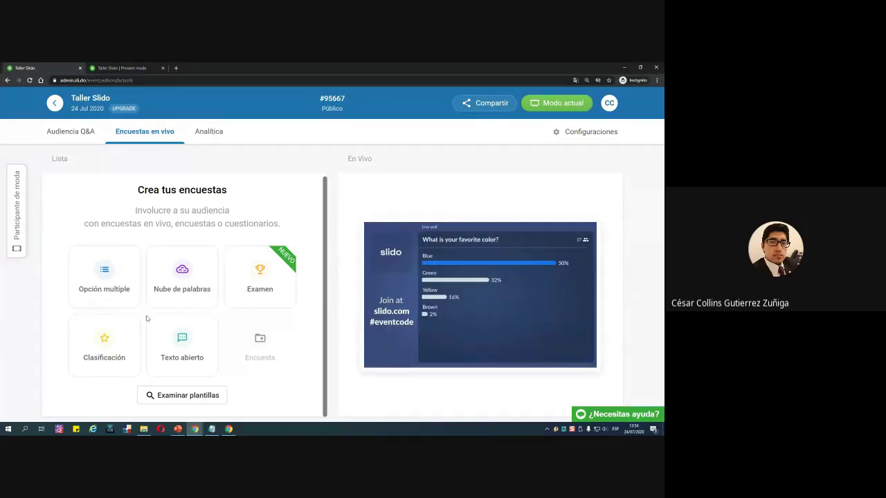
Create and save an open text poll asking "¿Qué asignaturas tiene a su cargo?".
left_click(173, 343)
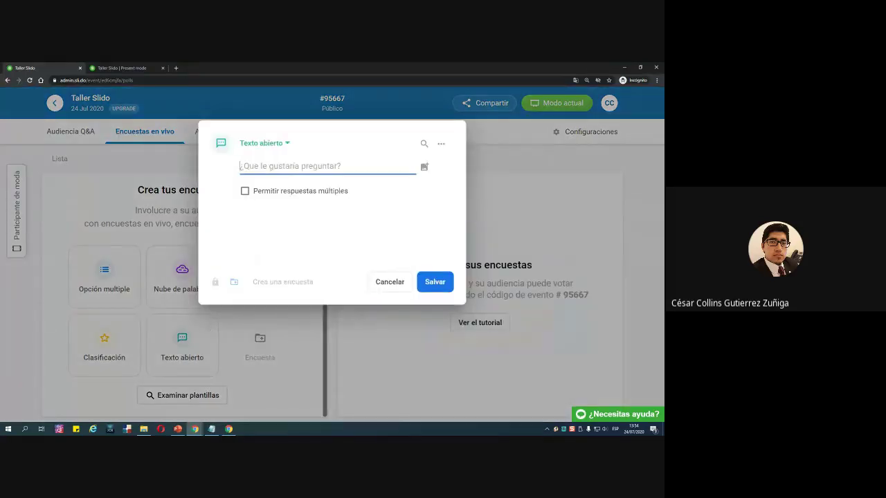
key("alt+Tab")
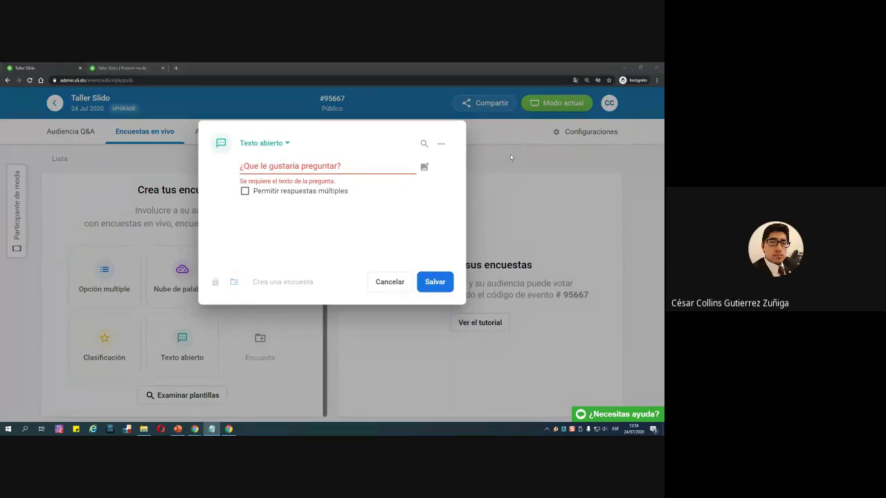
key("alt+Tab")
type("¿Qué asignaturas tiene a su cargo?")
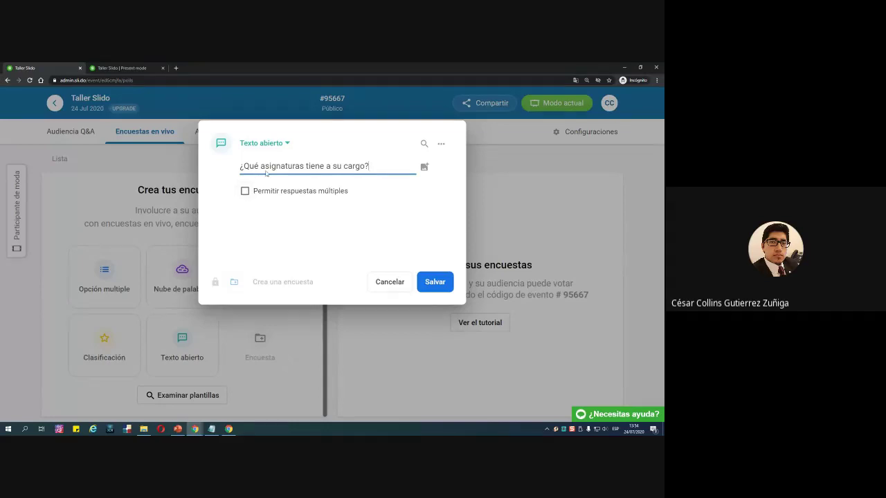
left_click(419, 281)
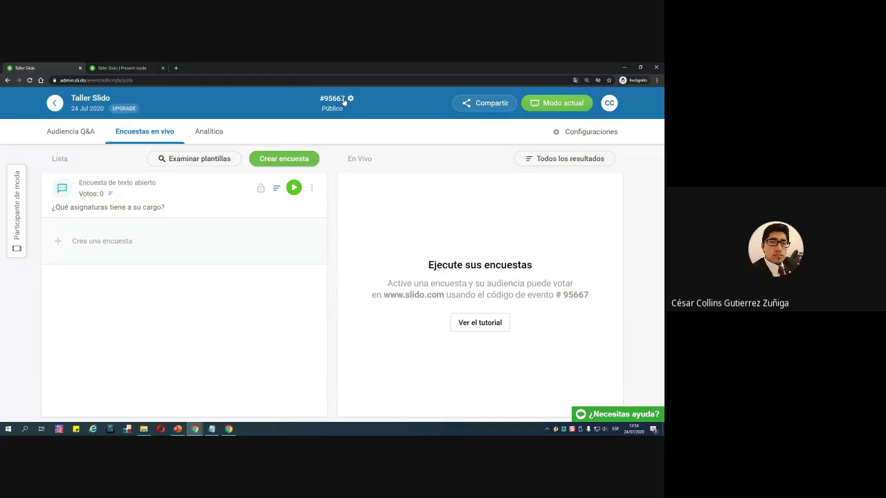
left_click_drag(344, 99, 324, 103)
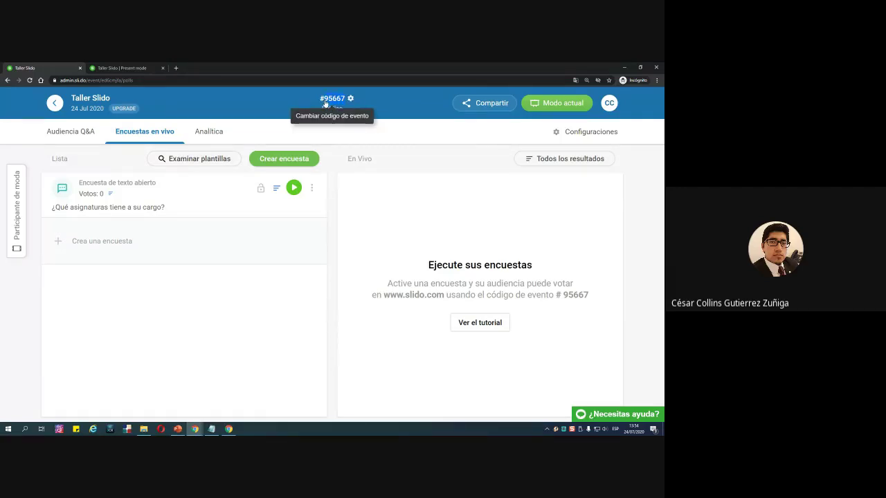
left_click(325, 104)
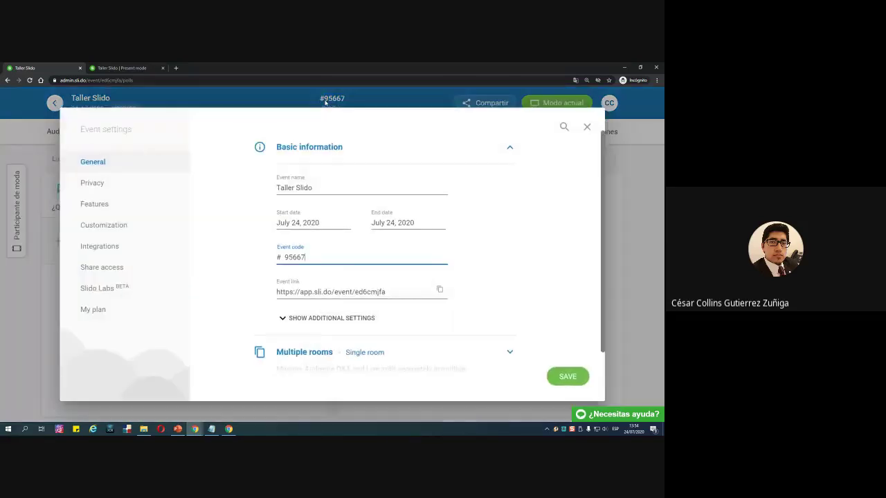
left_click(586, 129)
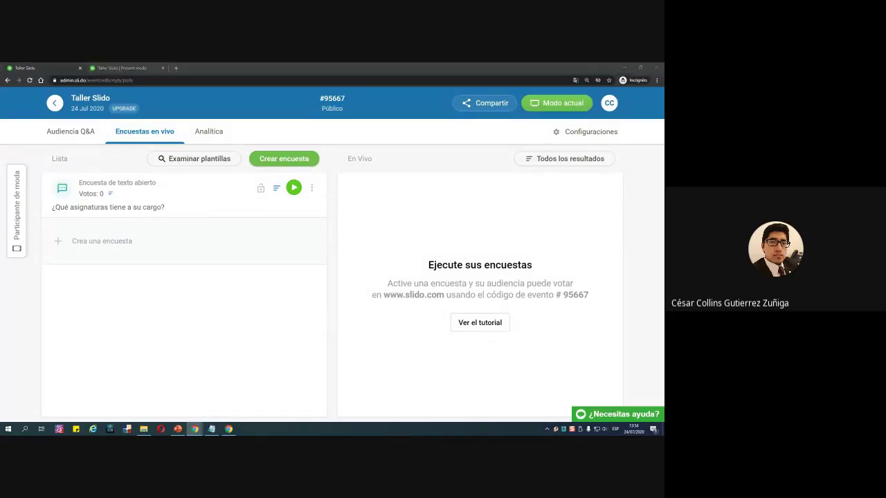
Activate the open text poll about the assigned subjects and check it in the participant window.
key("alt+Tab")
key("super+d")
key("alt+Tab")
left_click(293, 188)
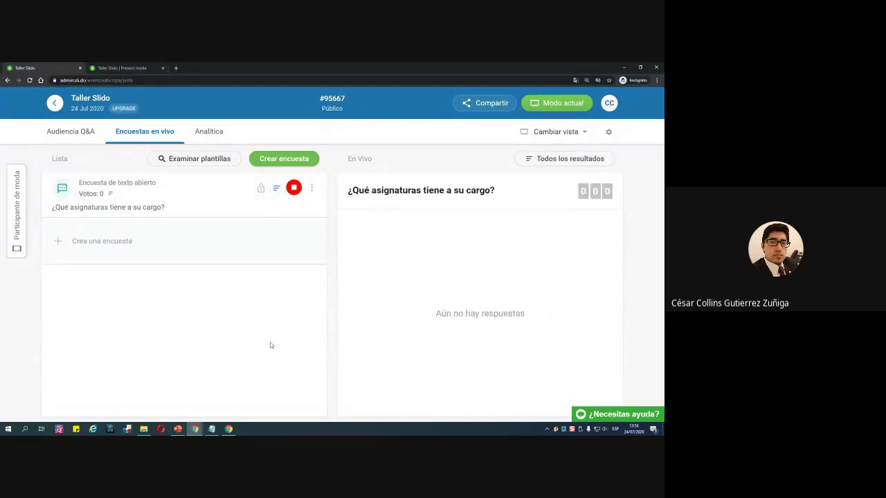
mouse_move(195, 429)
left_click(238, 390)
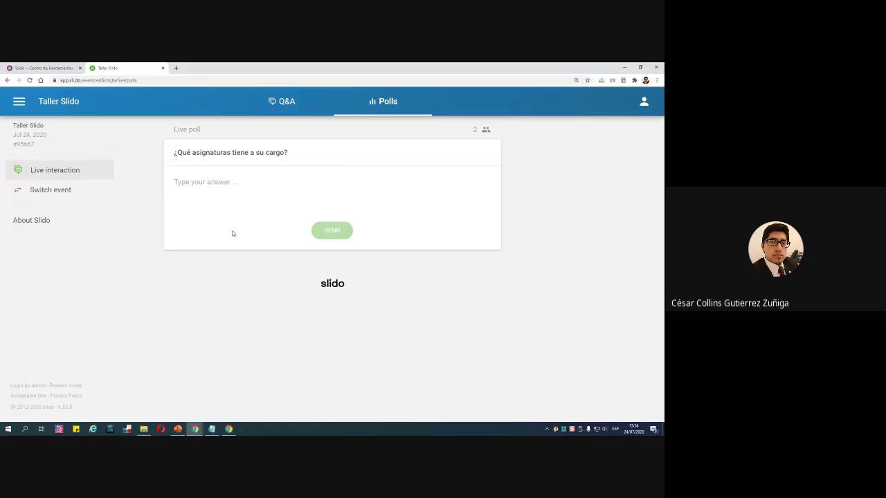
Return to the administration window, close the old present mode tab and review the incoming answers to the poll.
mouse_move(197, 429)
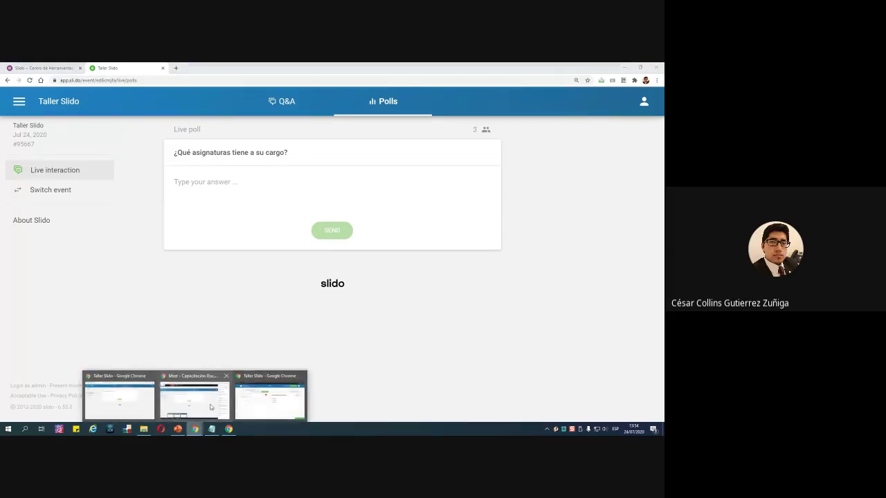
left_click(194, 396)
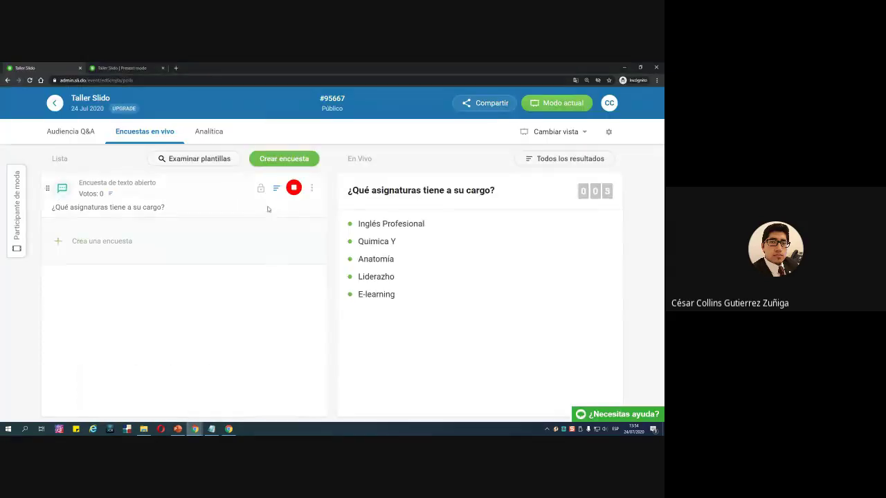
left_click(162, 68)
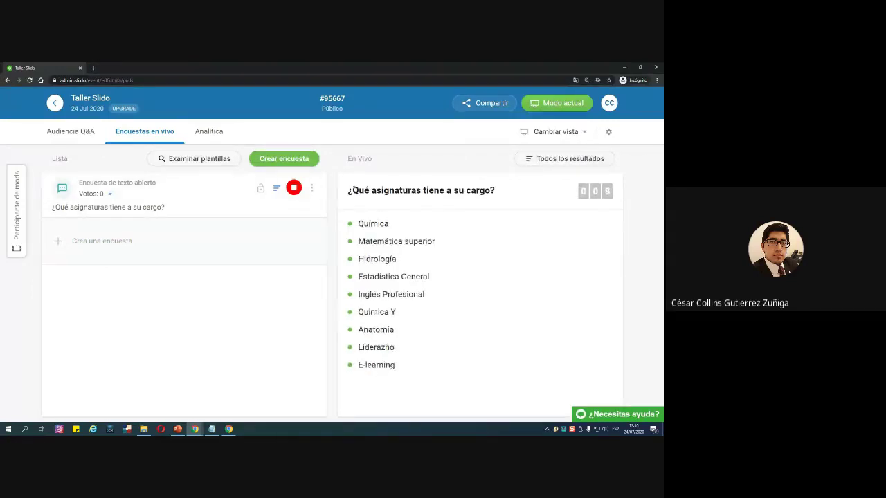
left_click_drag(355, 190, 297, 328)
left_click(297, 328)
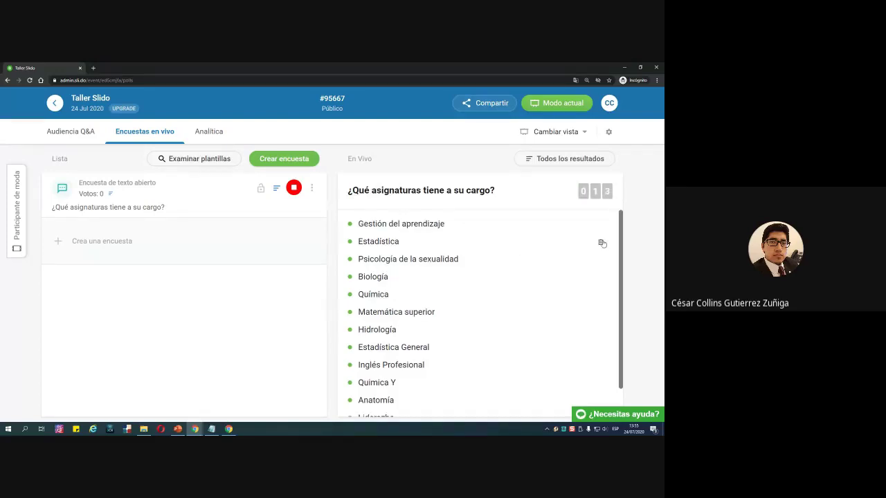
scroll(571, 287, "down", 1)
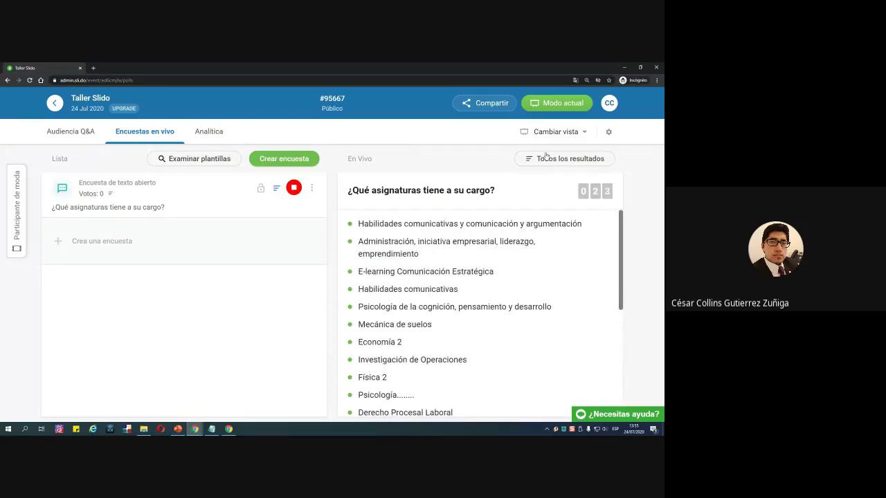
Present the active poll in a new tab, read through all its answers and go back to the poll list.
left_click(550, 106)
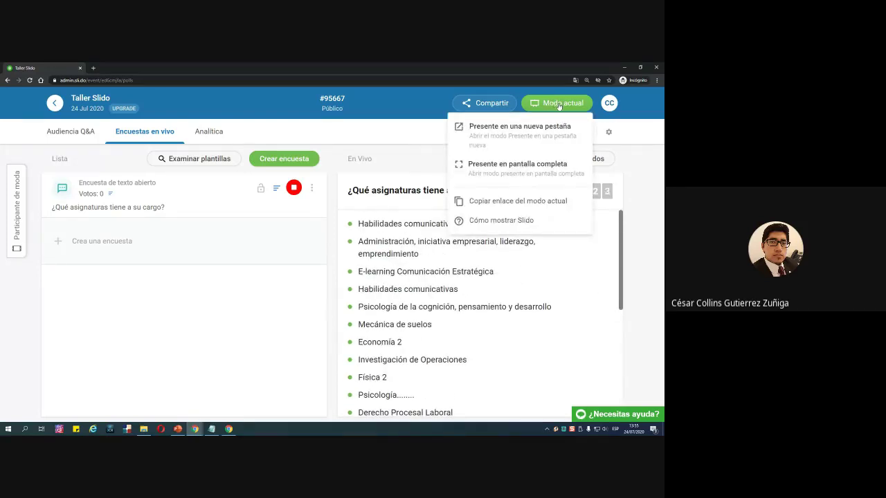
left_click(520, 127)
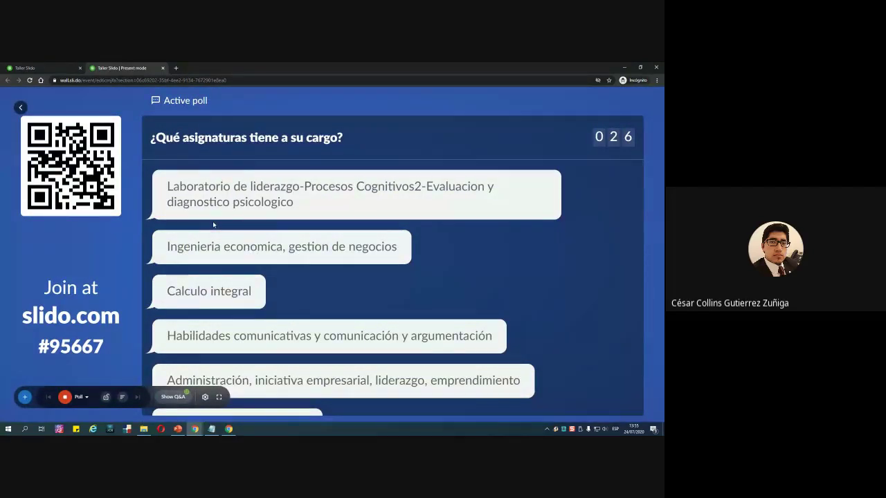
scroll(213, 224, "down", 2)
scroll(233, 267, "down", 4)
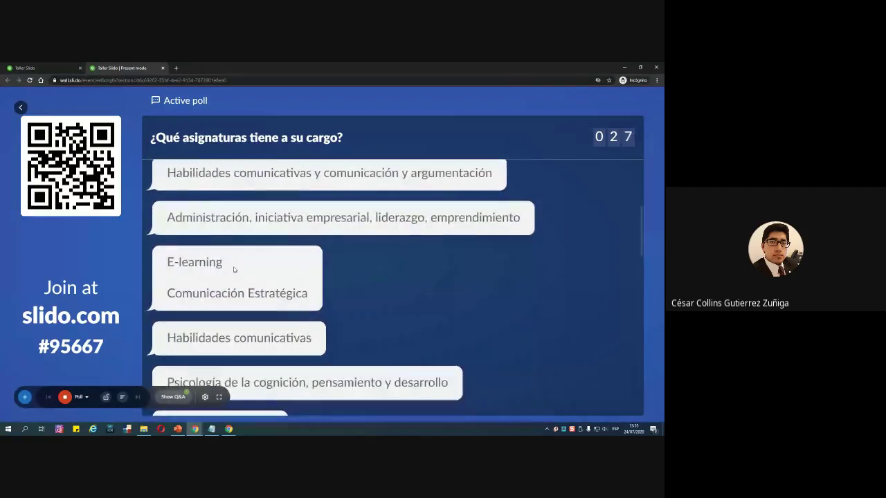
scroll(235, 270, "down", 2)
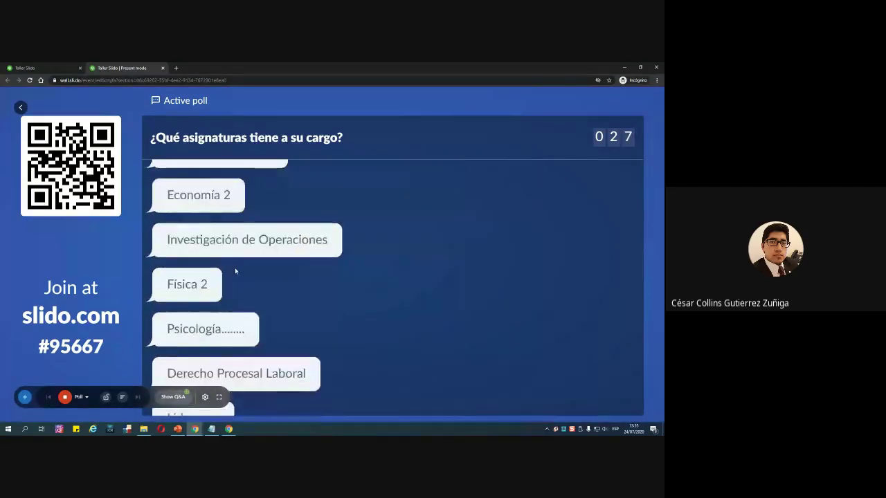
scroll(236, 271, "down", 8)
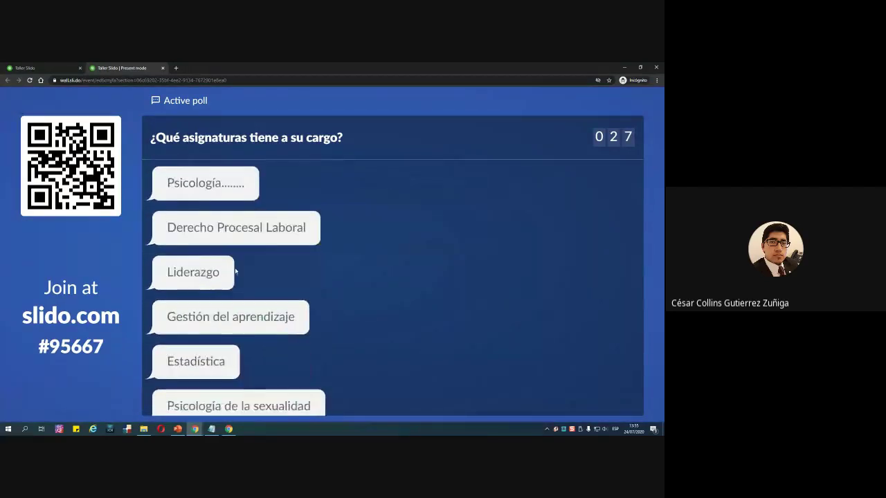
scroll(235, 271, "down", 1)
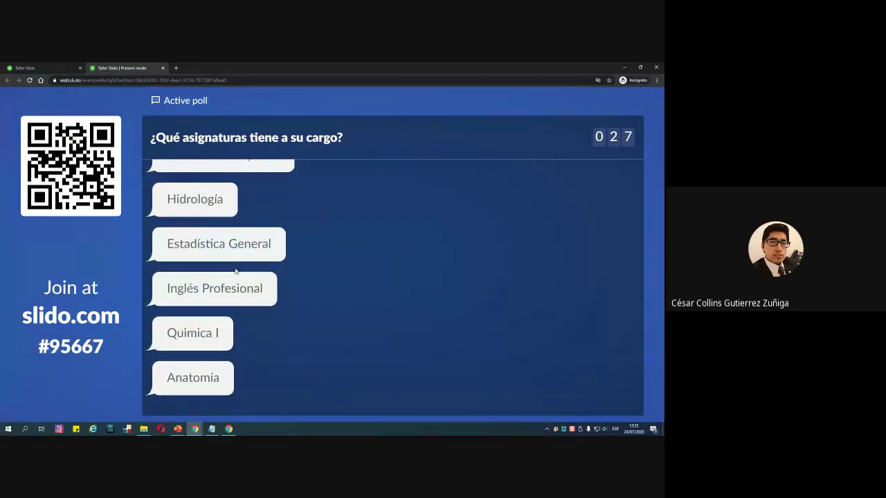
left_click(56, 67)
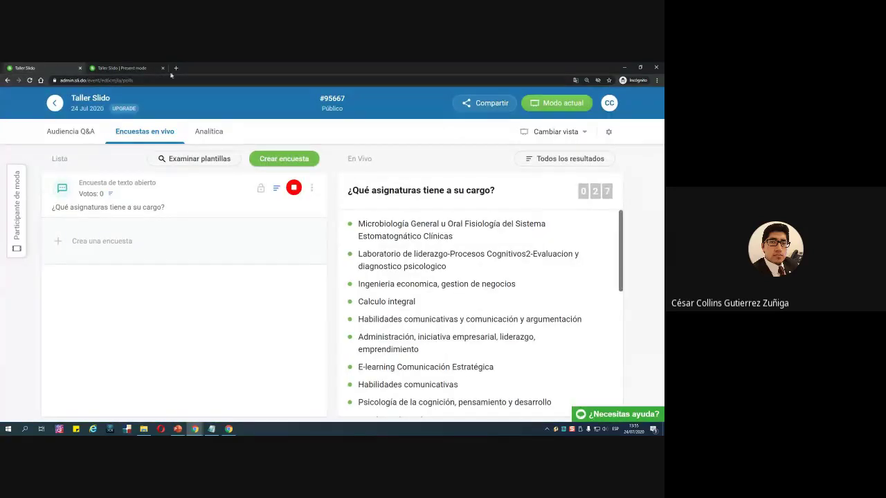
left_click(286, 160)
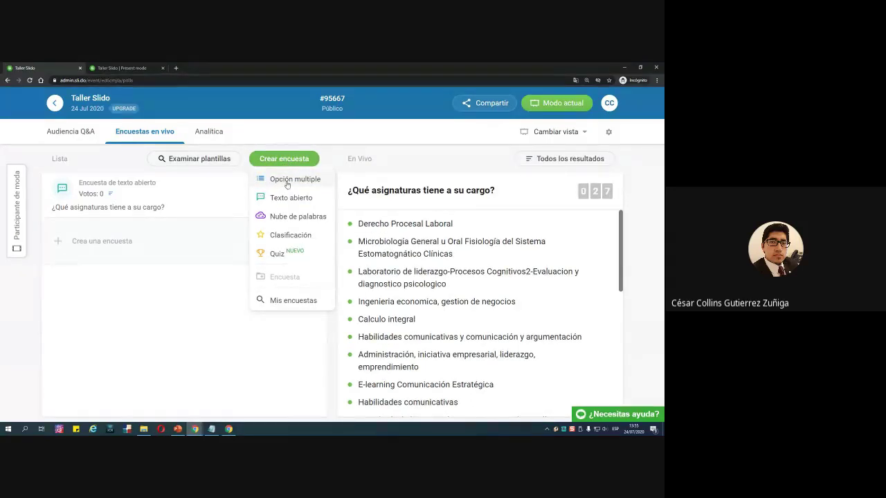
left_click(290, 236)
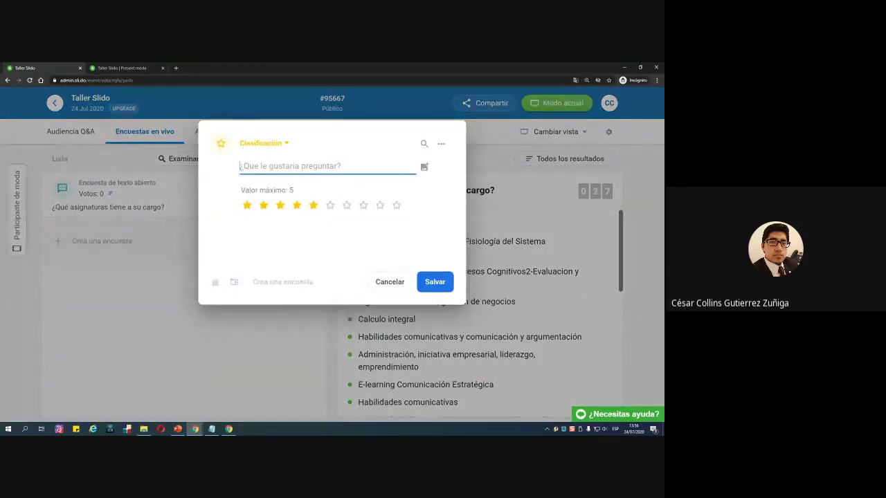
key("alt+Tab")
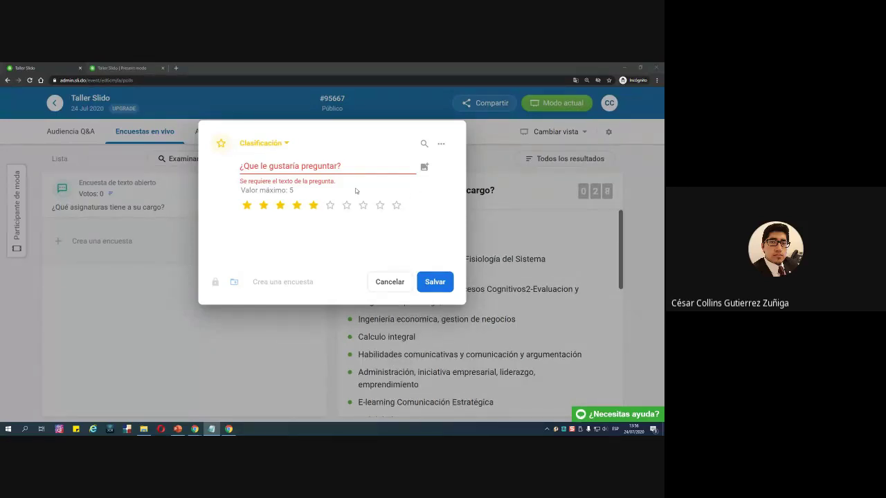
left_click(289, 168)
type("¿Qué nivel de utilidad calificaría a Slido ?")
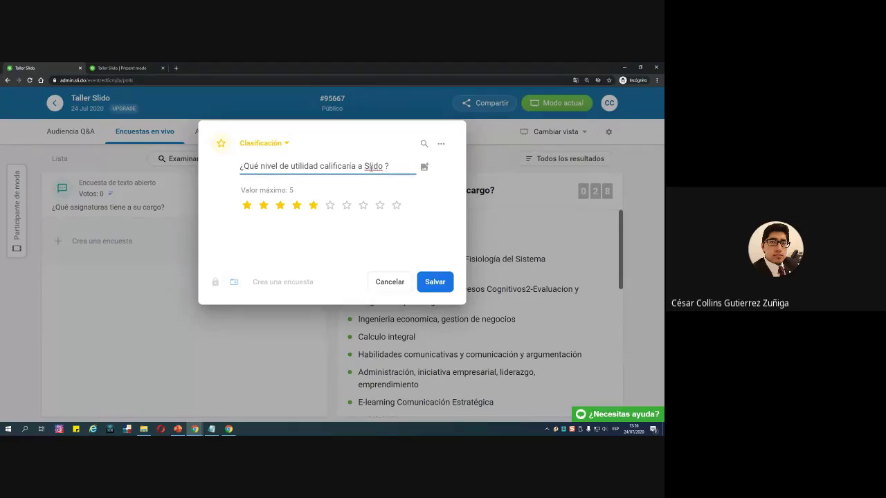
left_click(390, 282)
left_click(279, 285)
left_click(390, 282)
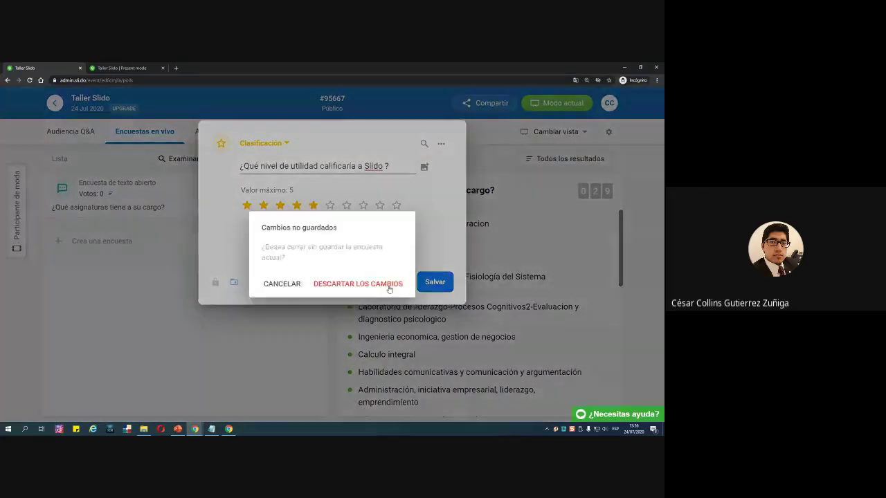
left_click(385, 282)
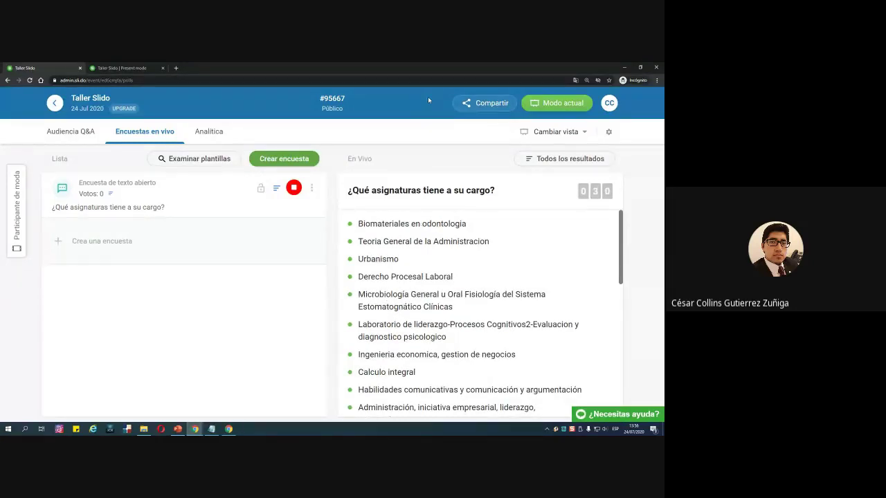
Open present mode in a new tab again and highlight the poll's question and its response counter.
left_click(559, 103)
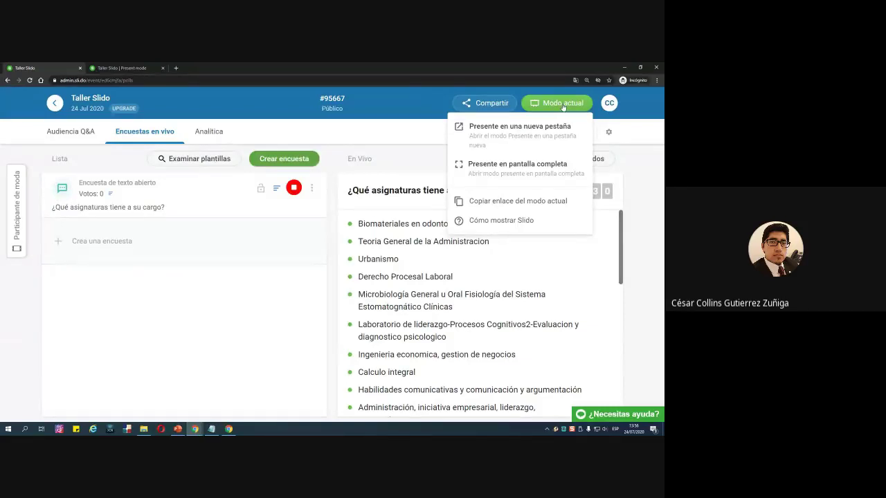
left_click(520, 127)
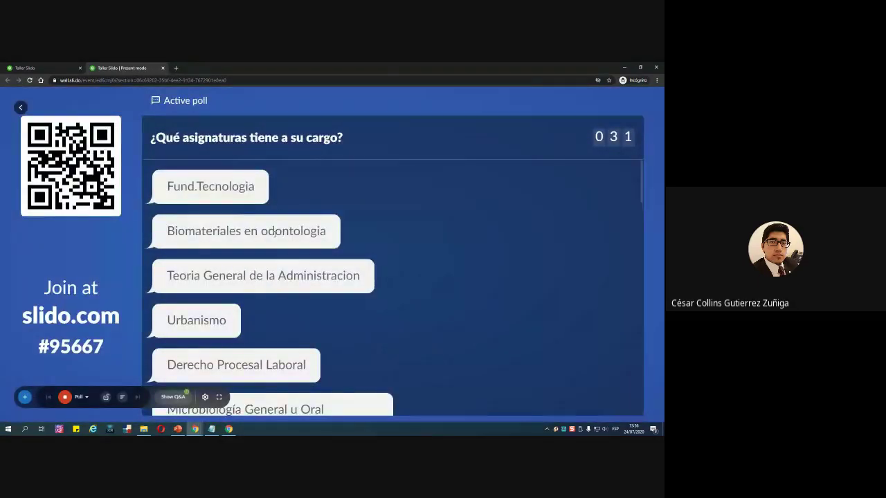
scroll(402, 192, "down", 1)
scroll(401, 192, "up", 1)
left_click_drag(362, 135, 155, 139)
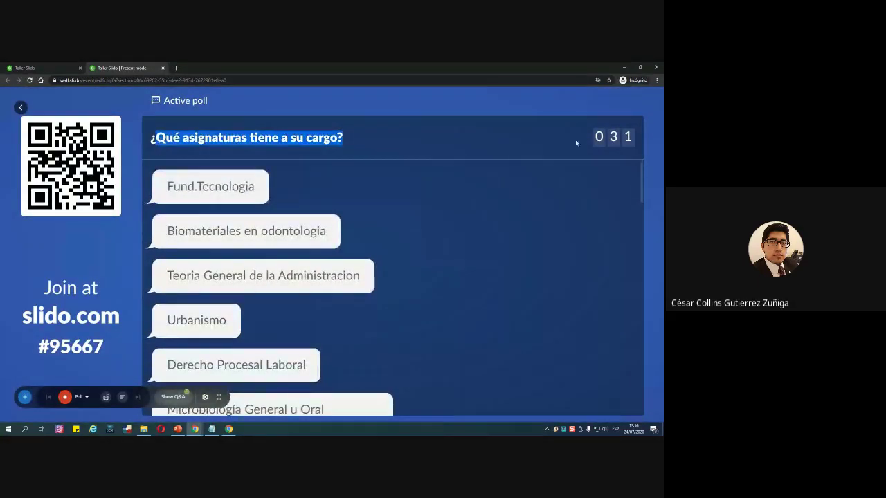
left_click_drag(635, 138, 593, 139)
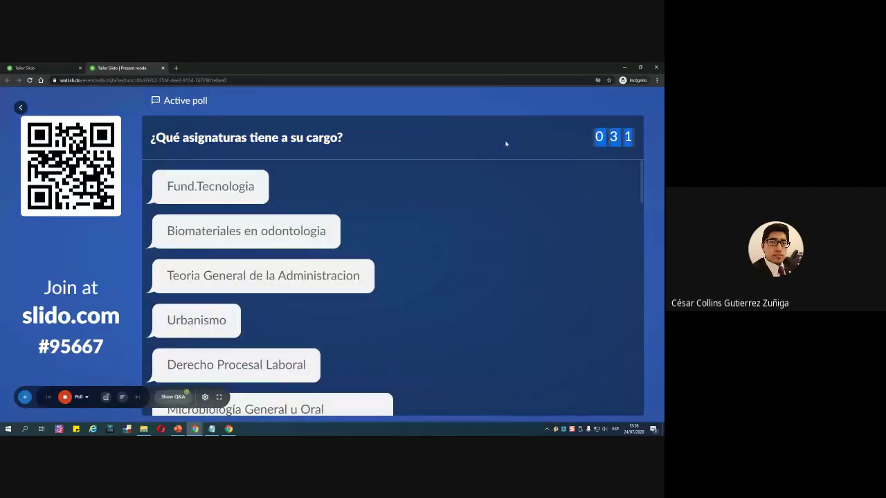